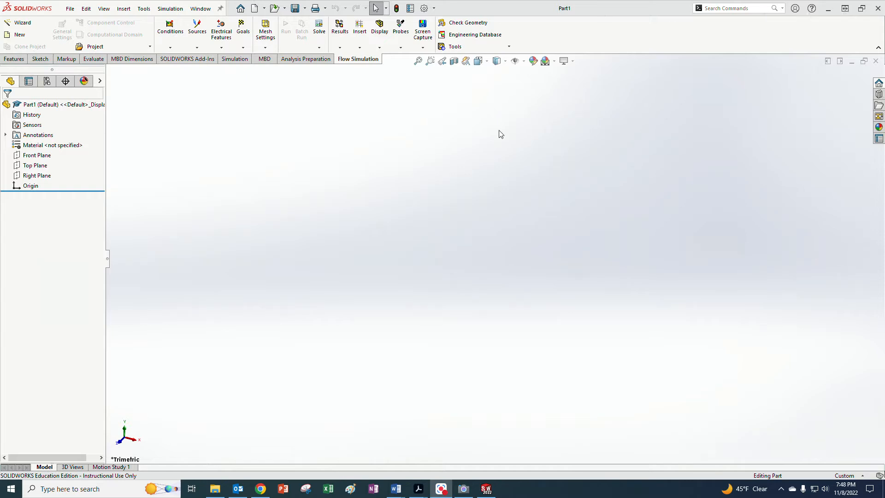
Step: Set the document units to MMGS (millimeter, gram, second) and apply the Plain White scene as the background
click(853, 475)
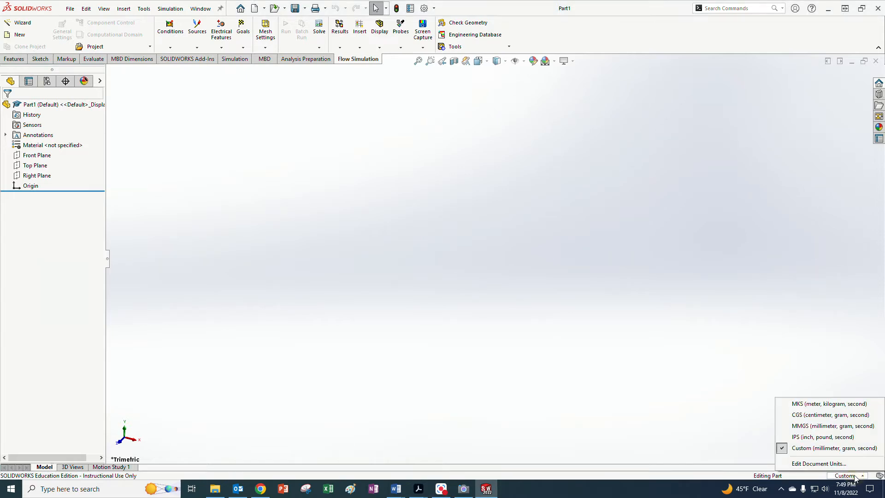
click(799, 426)
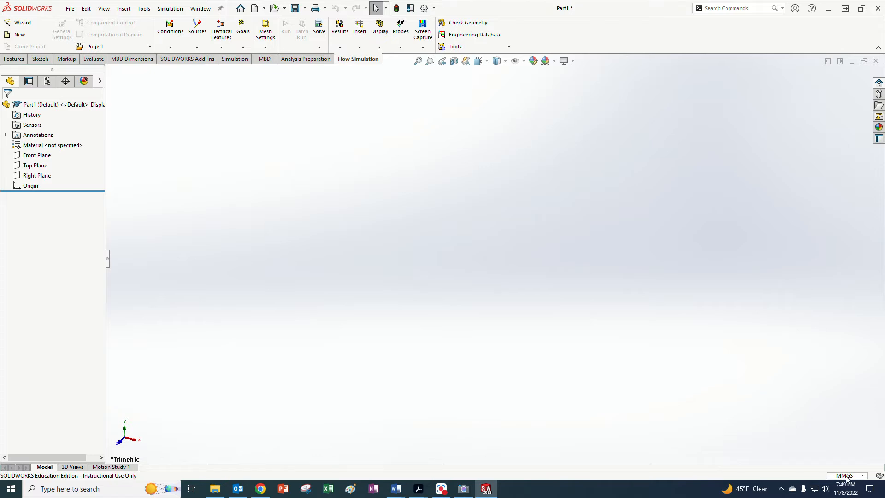
click(555, 64)
click(560, 85)
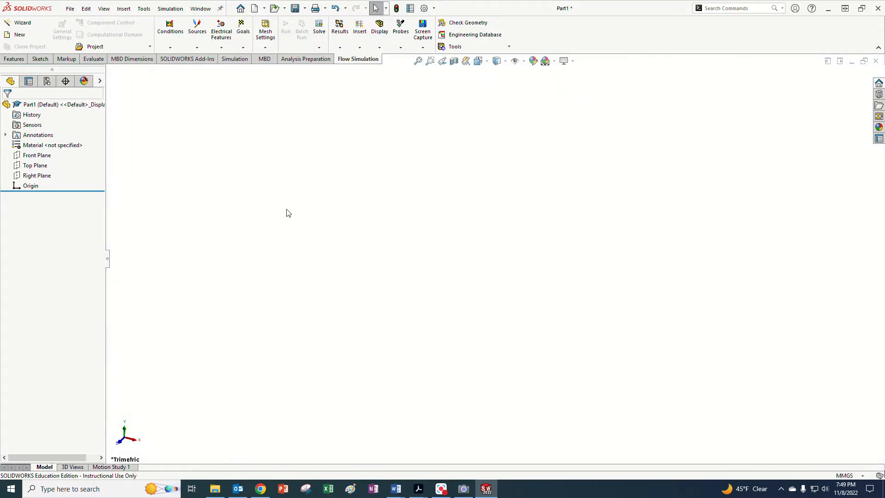
click(554, 61)
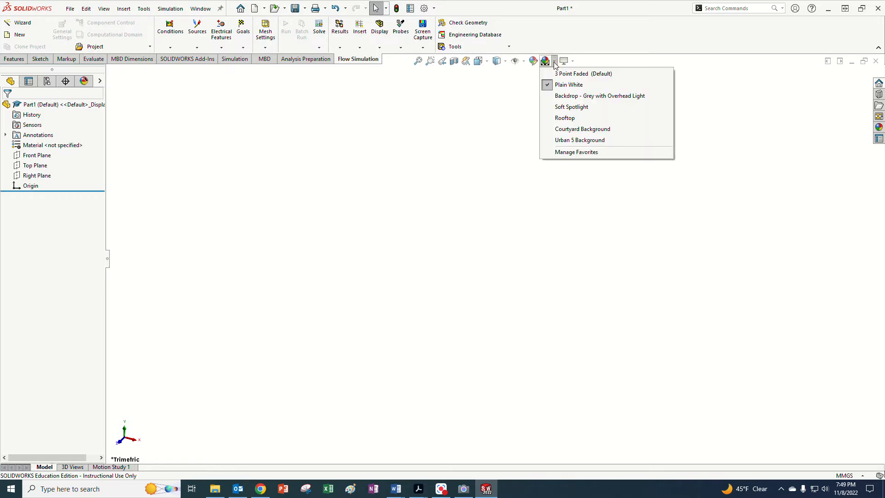
click(558, 87)
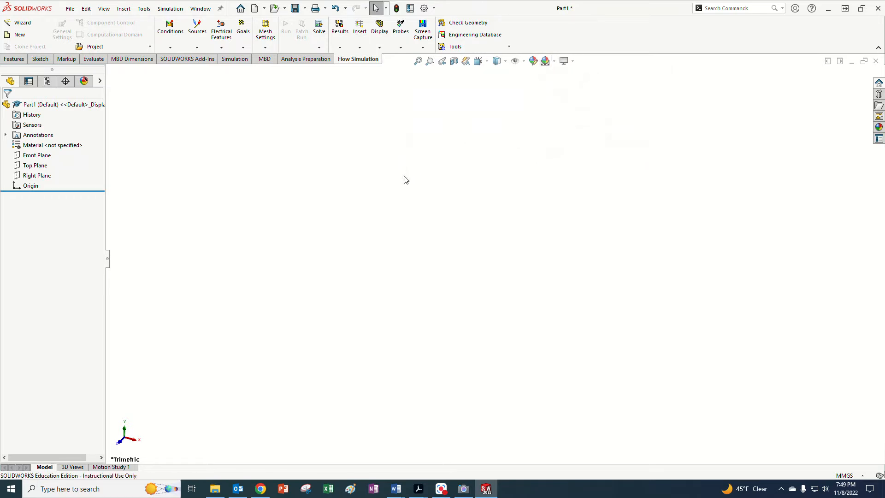
Step: Start a sketch on the Front Plane and draw a circle about 120.55 mm in diameter centred on the origin
click(30, 157)
click(36, 139)
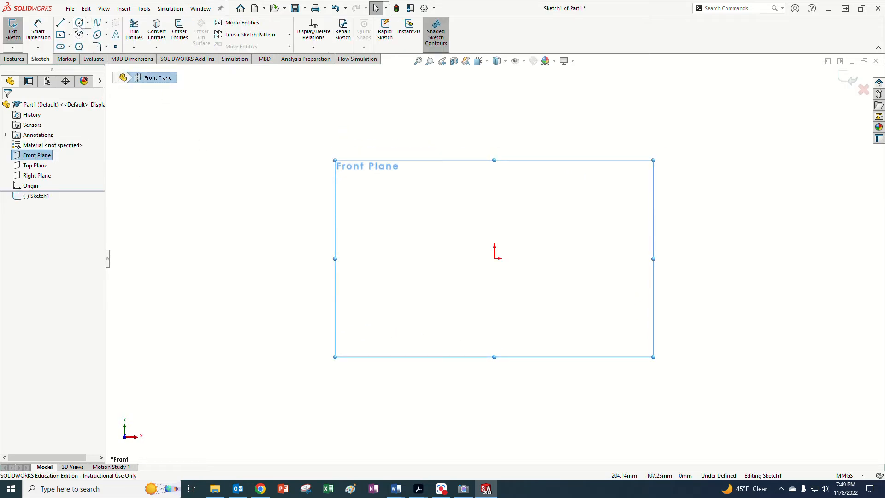
click(78, 23)
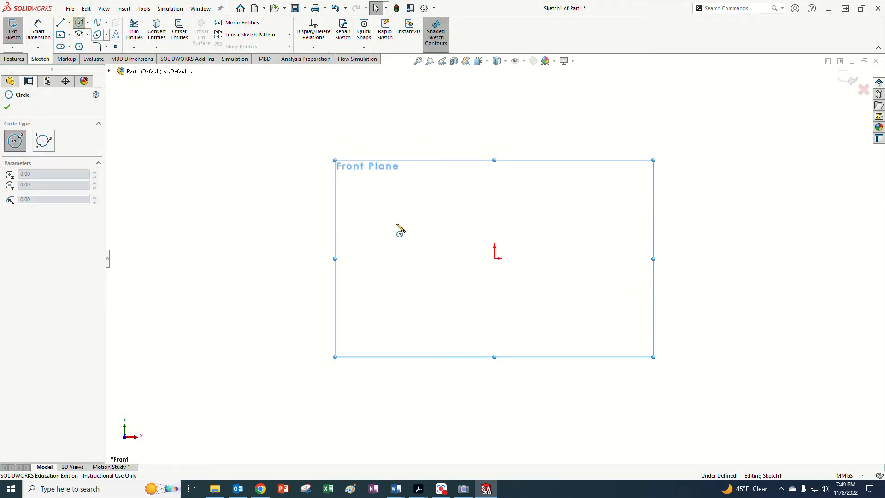
click(495, 258)
click(551, 166)
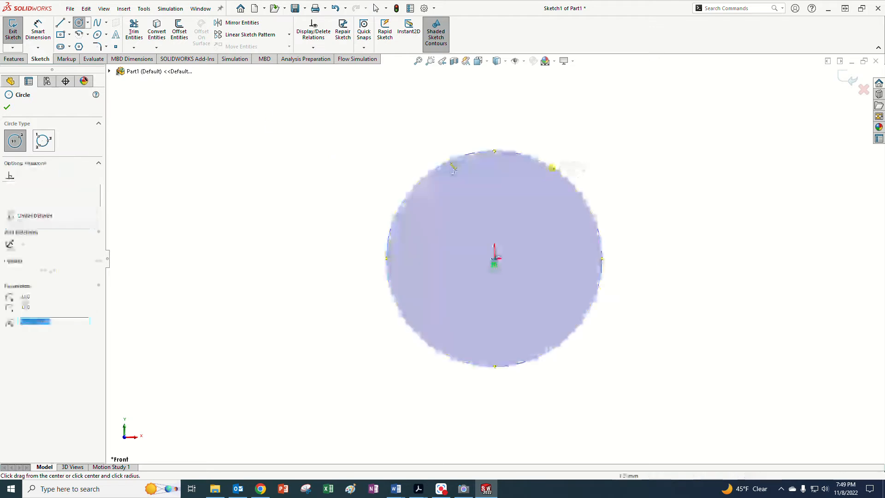
Step: Dimension the circle's diameter to 50 mm and exit the sketch
click(37, 28)
click(565, 178)
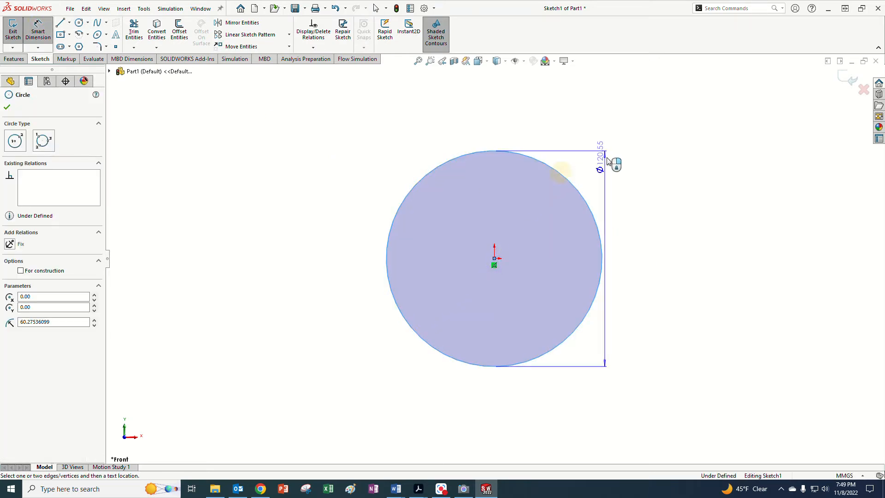
click(627, 158)
text(50)
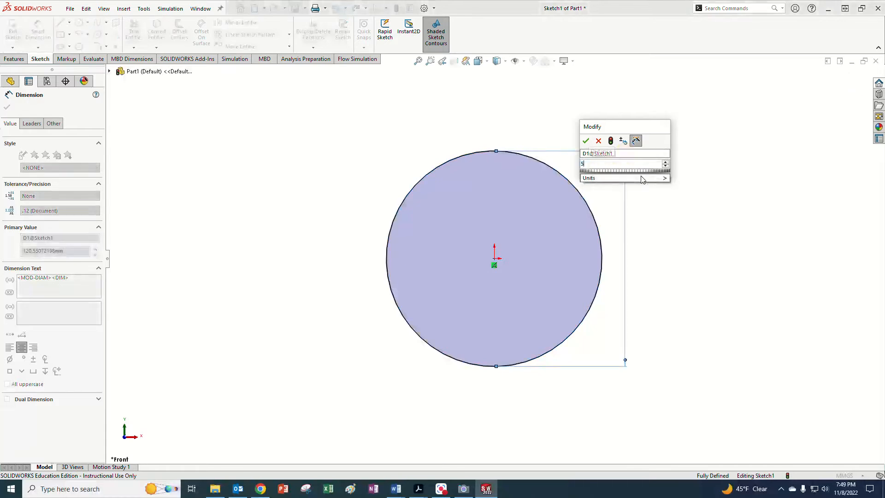
key(Return)
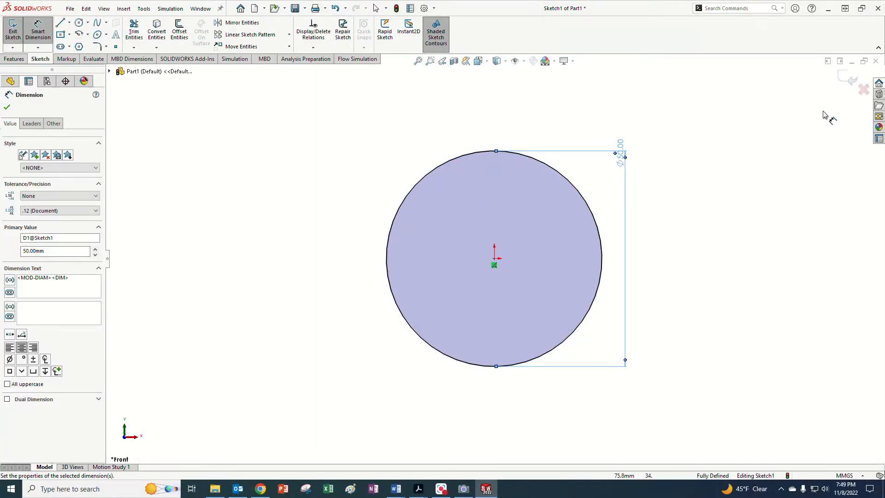
click(849, 79)
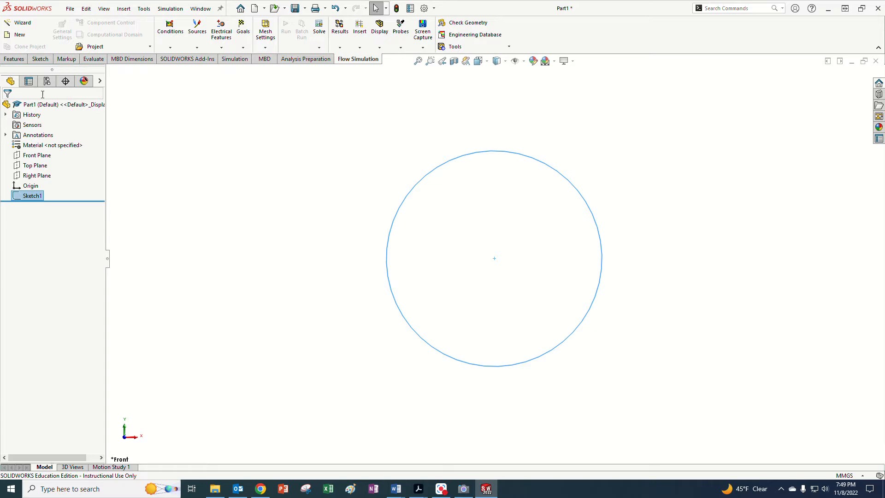
Step: Edit the circle sketch to add a vertical 50 mm centerline from the circle's top point through the origin to its bottom point
right_click(33, 199)
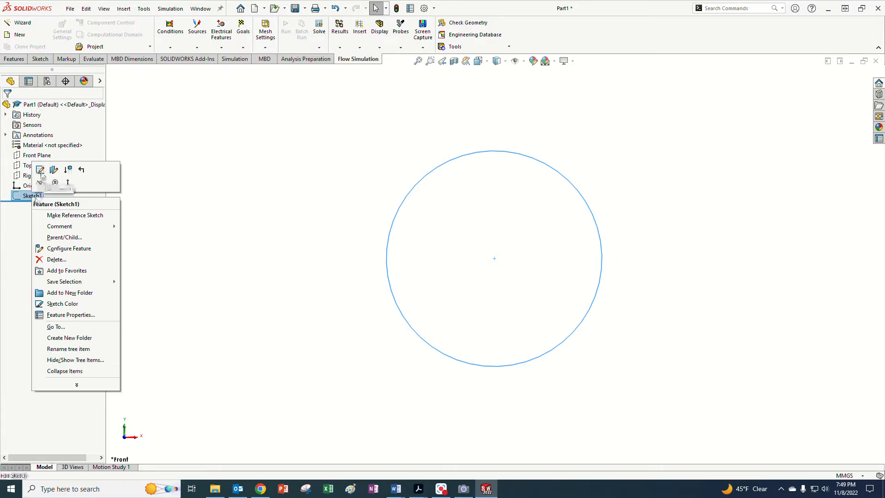
click(40, 170)
click(69, 23)
click(82, 45)
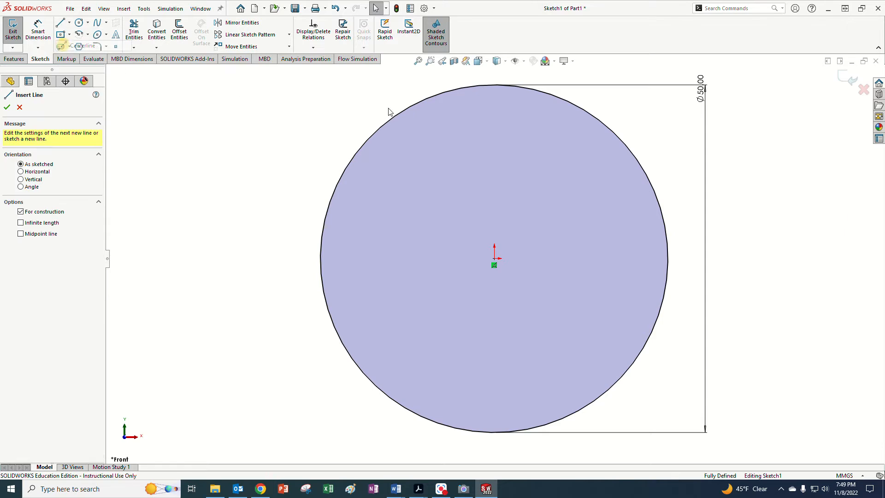
click(495, 85)
click(491, 431)
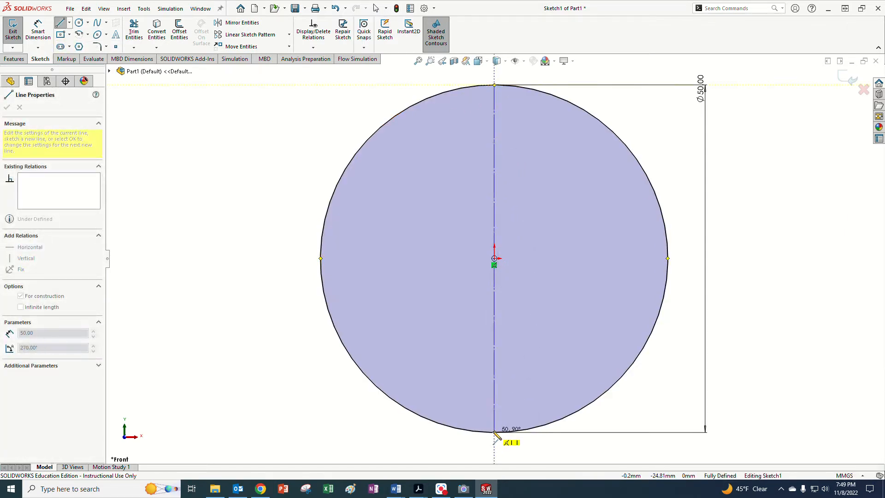
click(494, 431)
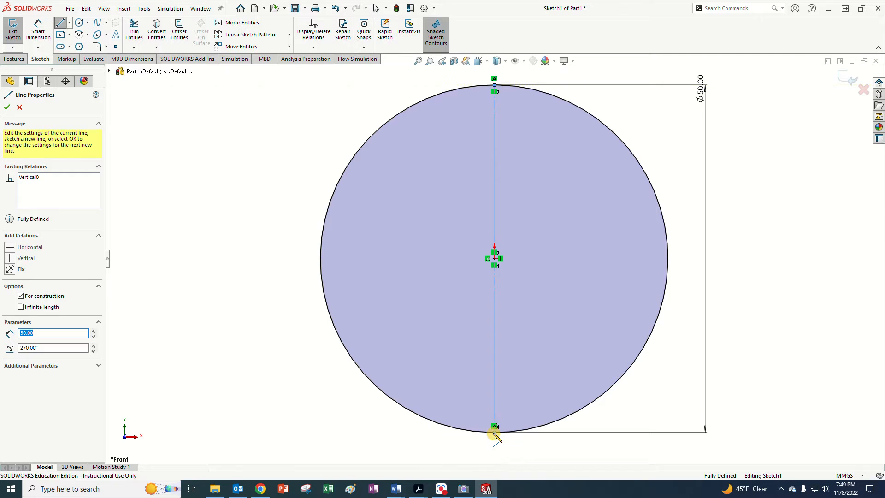
click(840, 79)
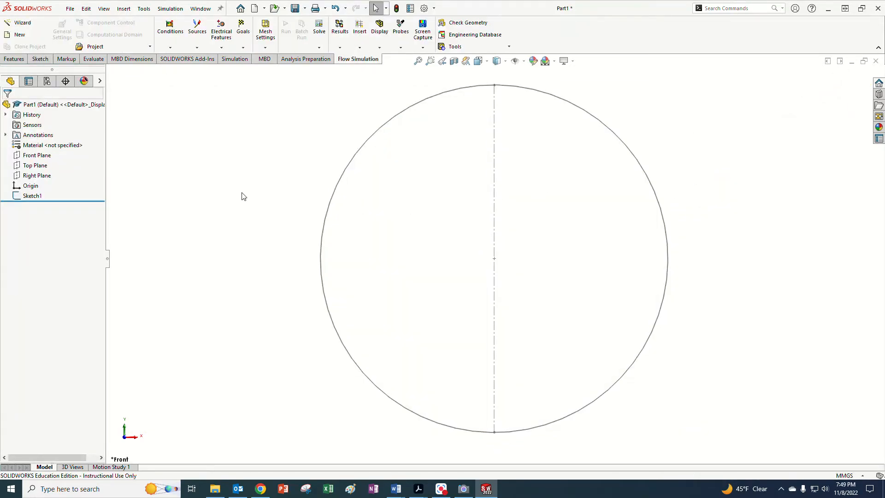
Step: Try to revolve the full circle 360° about the vertical centerline
click(14, 59)
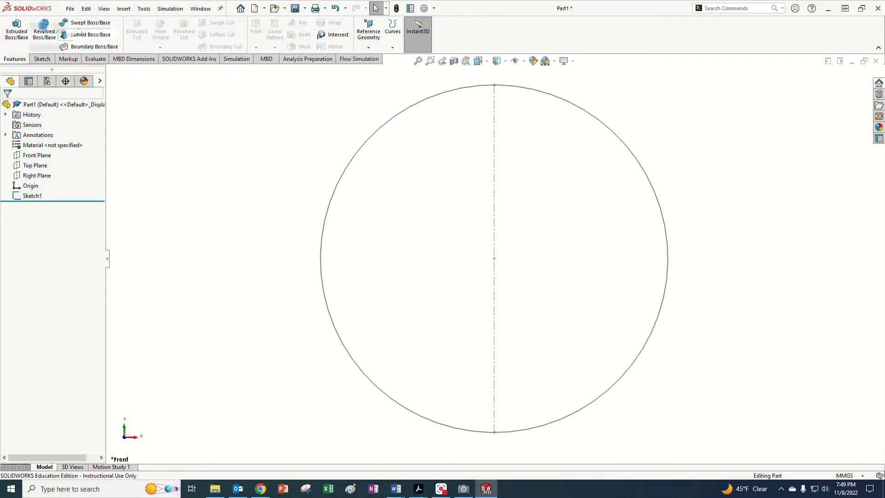
click(46, 28)
click(377, 129)
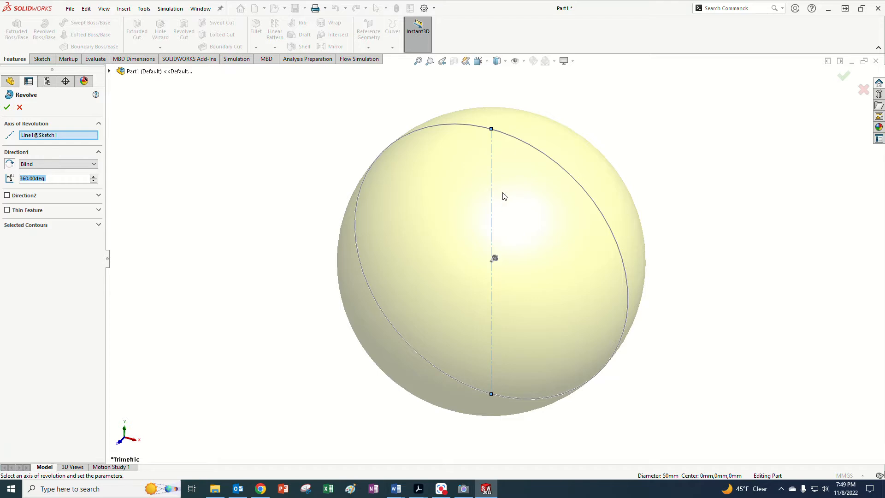
click(7, 107)
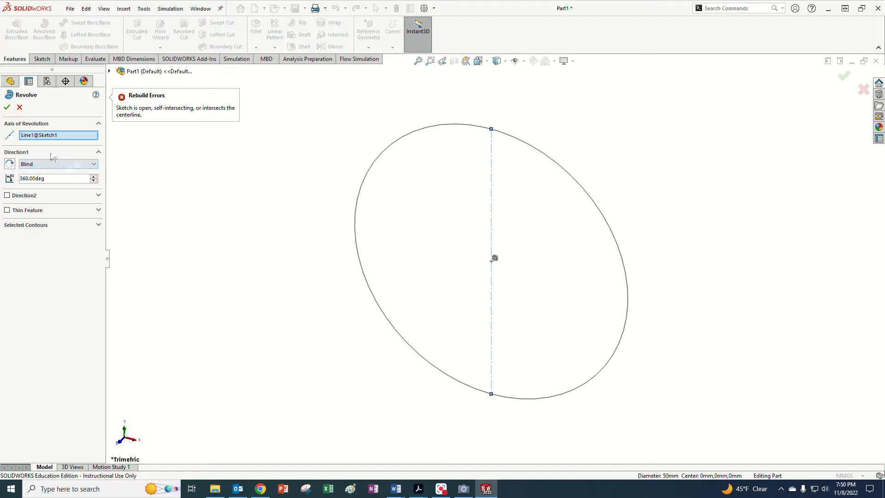
right_click(57, 136)
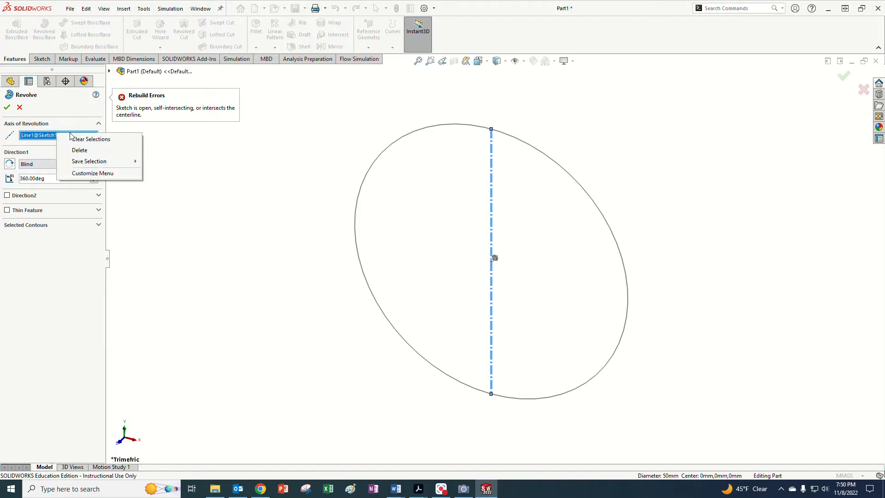
click(77, 138)
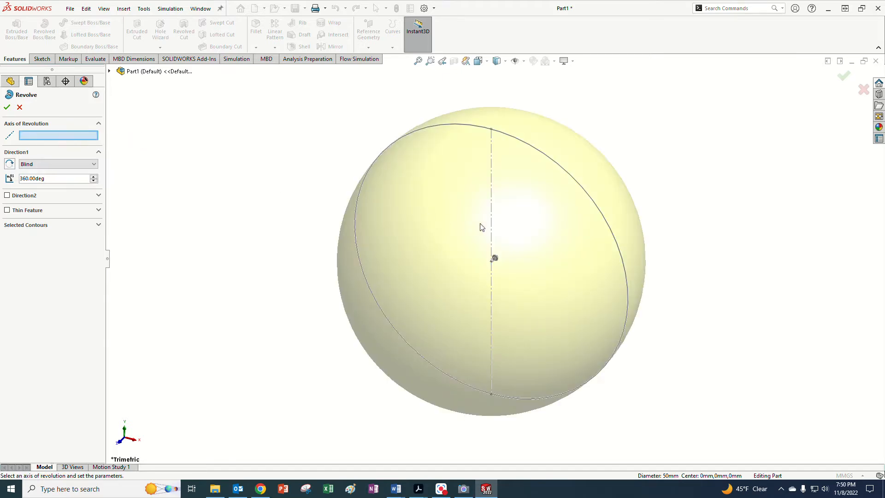
click(8, 108)
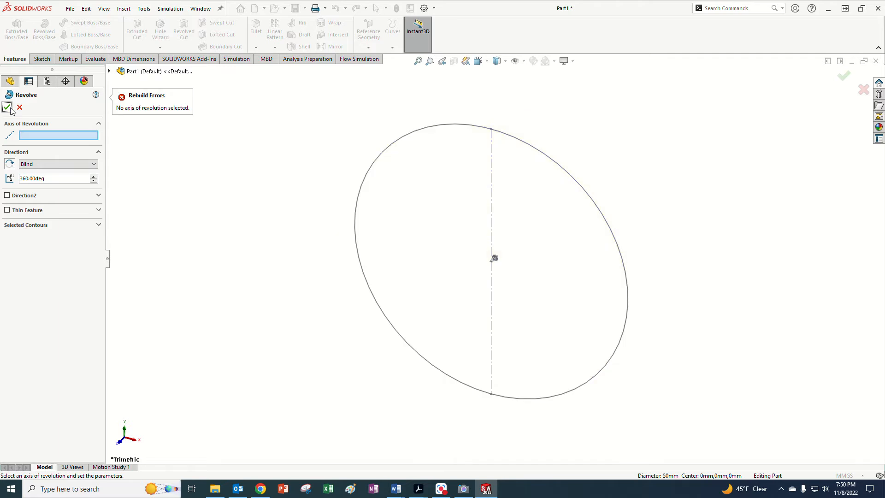
click(493, 233)
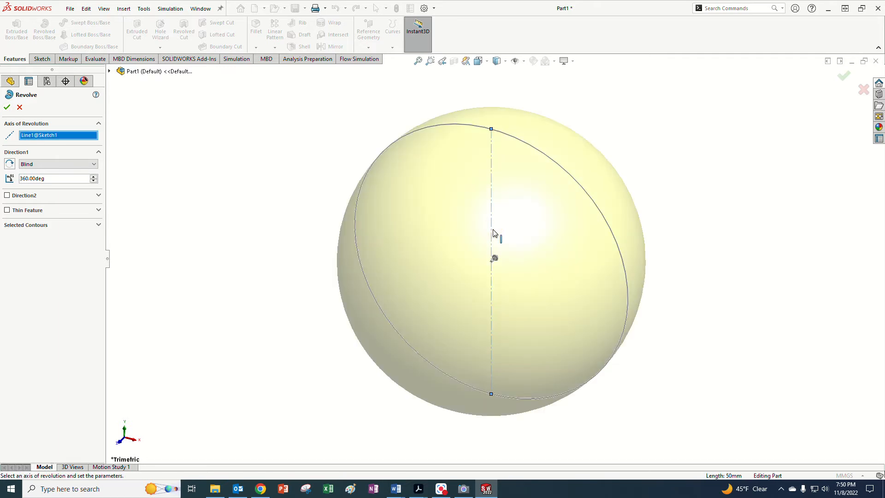
click(7, 108)
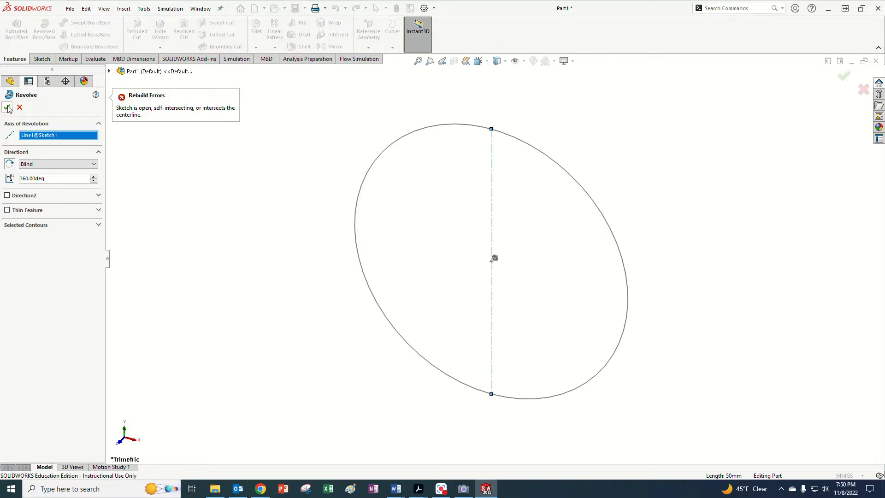
click(20, 107)
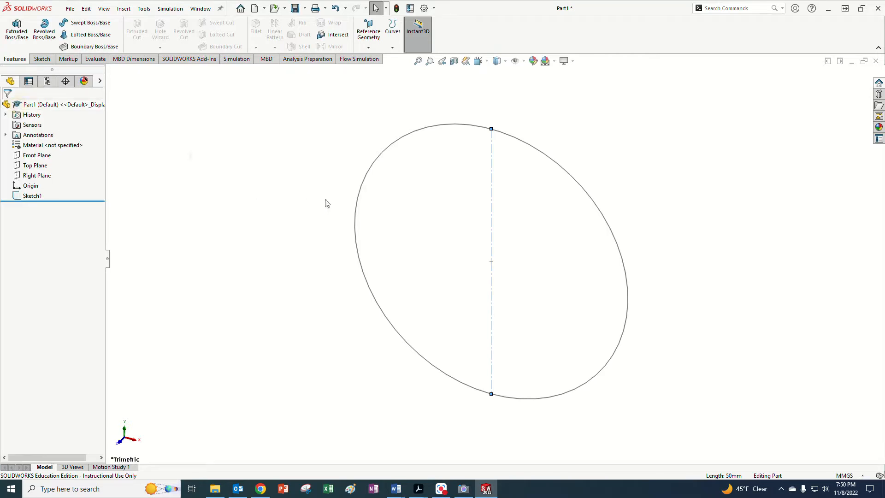
Step: Edit Sketch1 to trim away the half of the circle left of the centerline, and exit the sketch
click(29, 196)
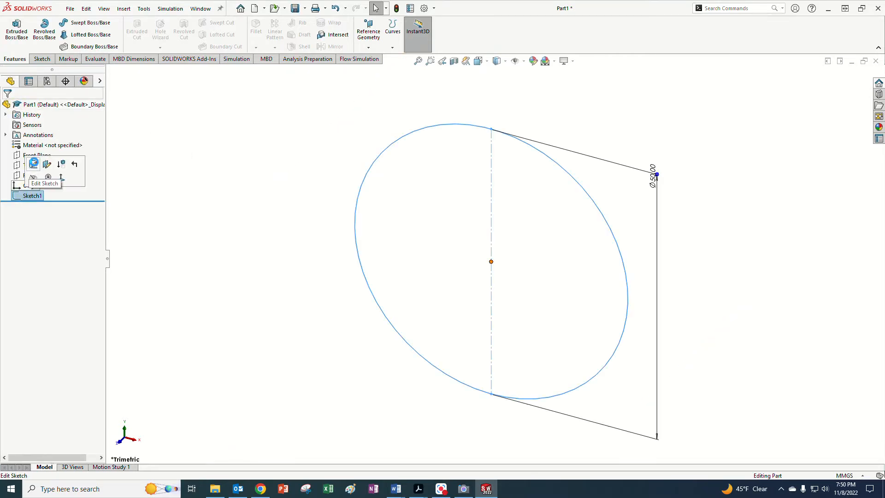
click(33, 164)
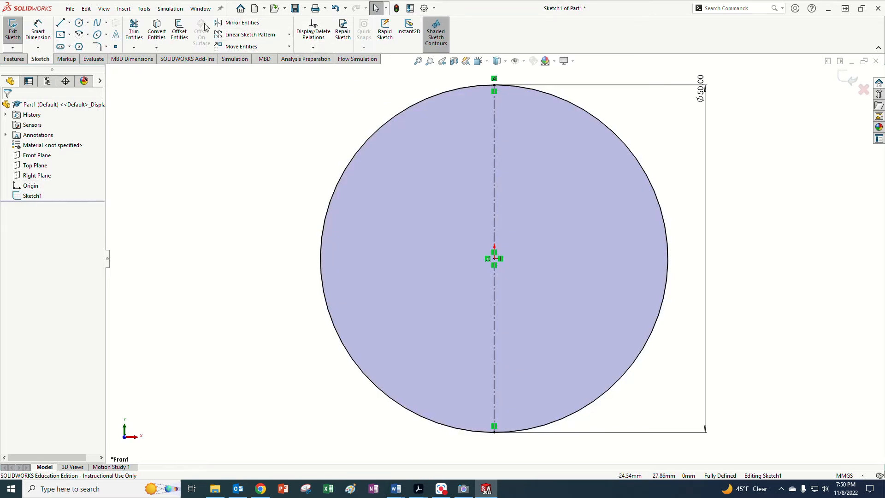
click(134, 31)
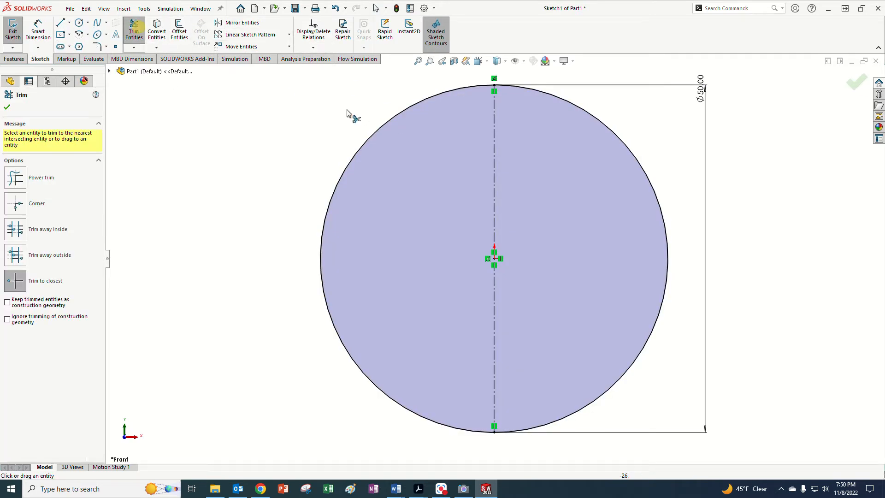
click(395, 120)
click(857, 82)
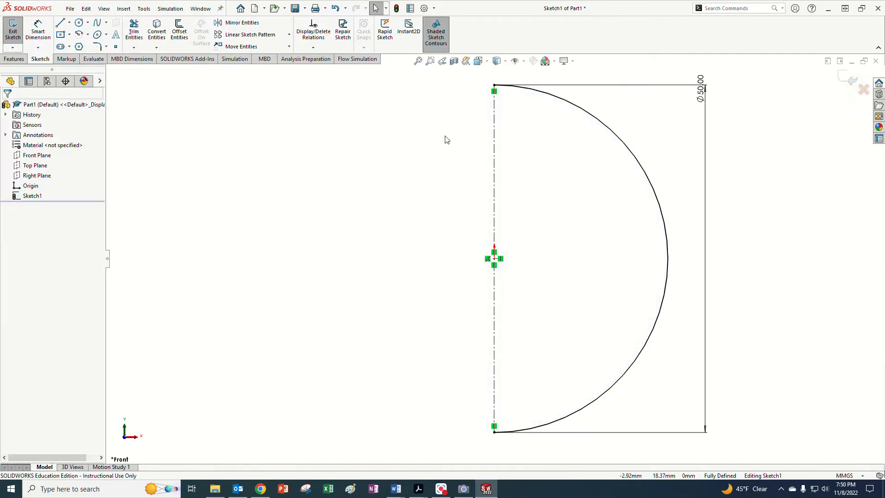
click(851, 80)
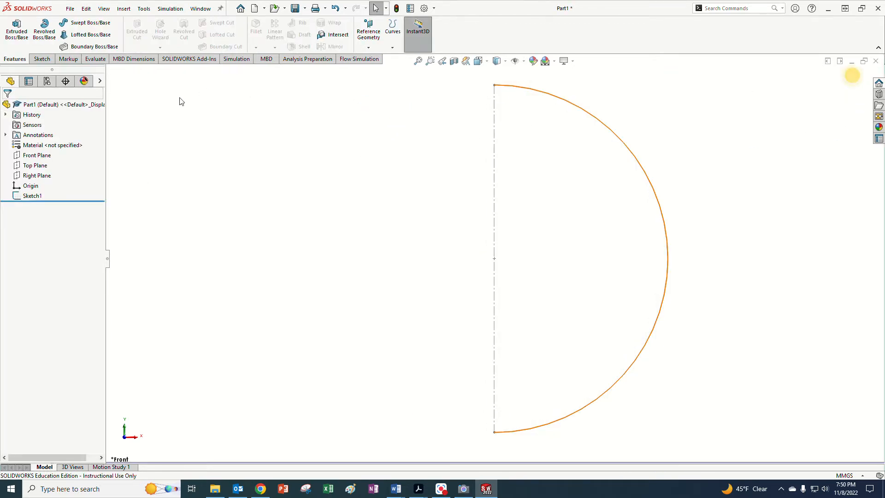
Step: Revolve the semicircle 360° about the vertical centerline into a solid sphere, letting the open sketch be closed automatically
click(44, 30)
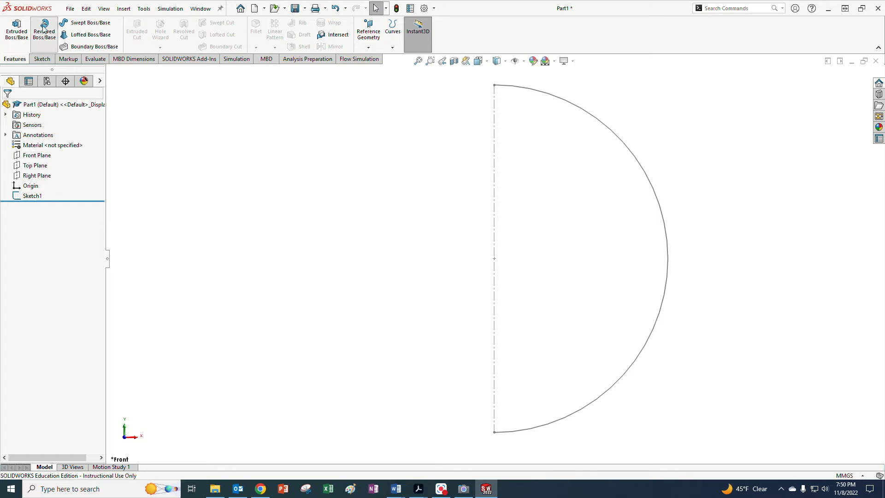
click(583, 112)
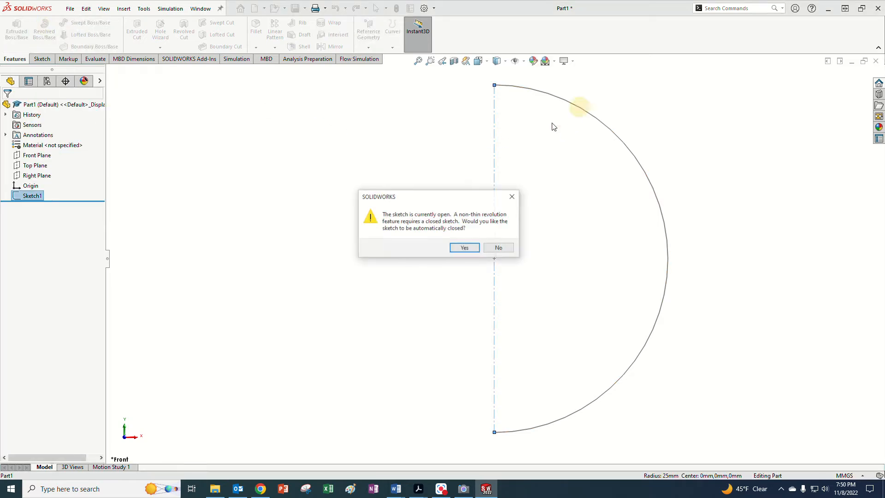
click(465, 247)
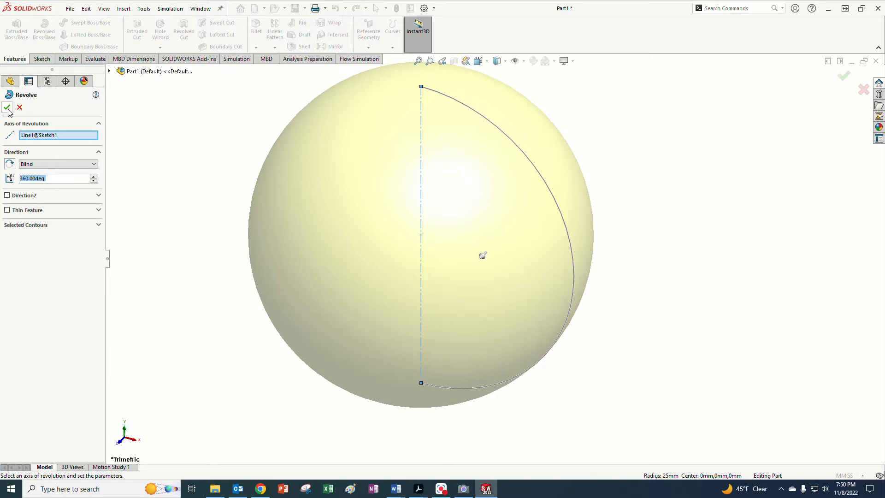
click(7, 107)
click(193, 140)
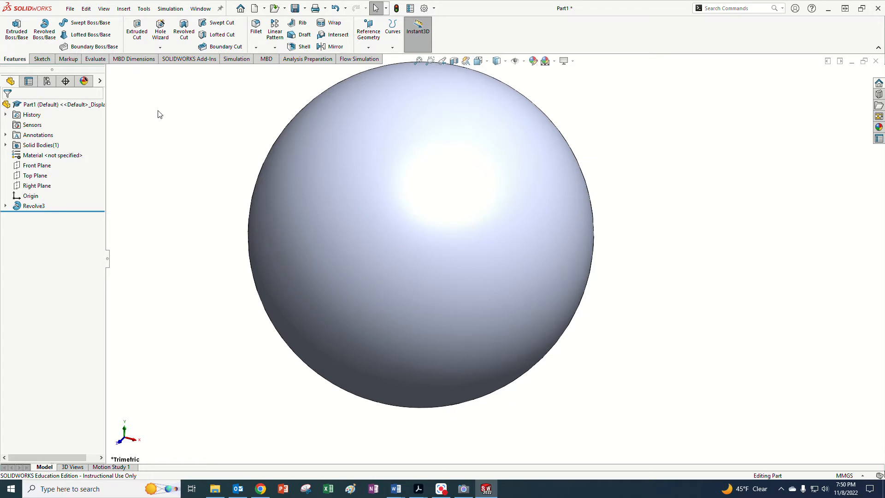
Step: Save the part as Sphere2 in the SolidWorks folder
click(295, 9)
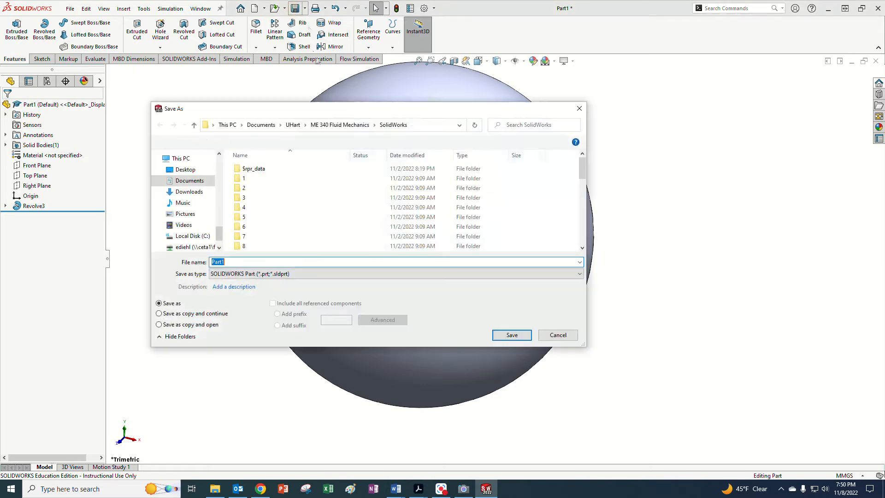
scroll(279, 220, down, 5)
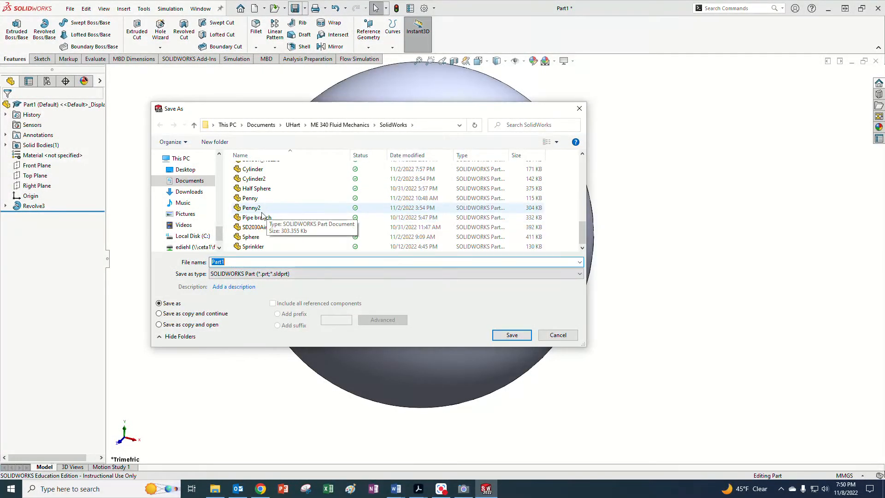
click(251, 237)
click(239, 262)
click(239, 262)
text(2)
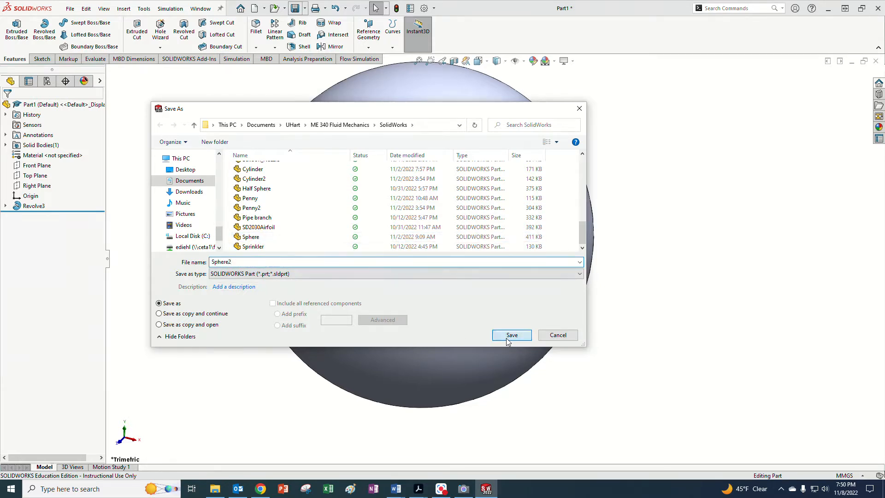
click(509, 335)
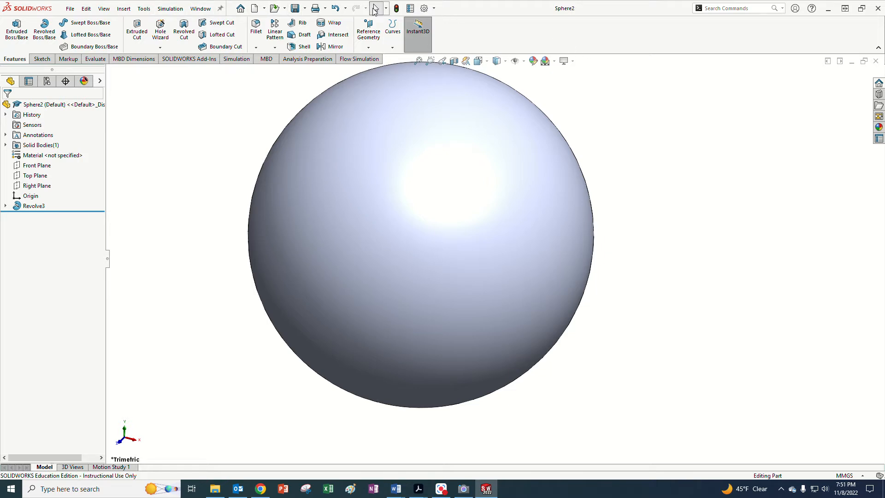
Step: Check in the add-ins list whether SOLIDWORKS Flow Simulation 2022 is active
click(434, 9)
click(441, 44)
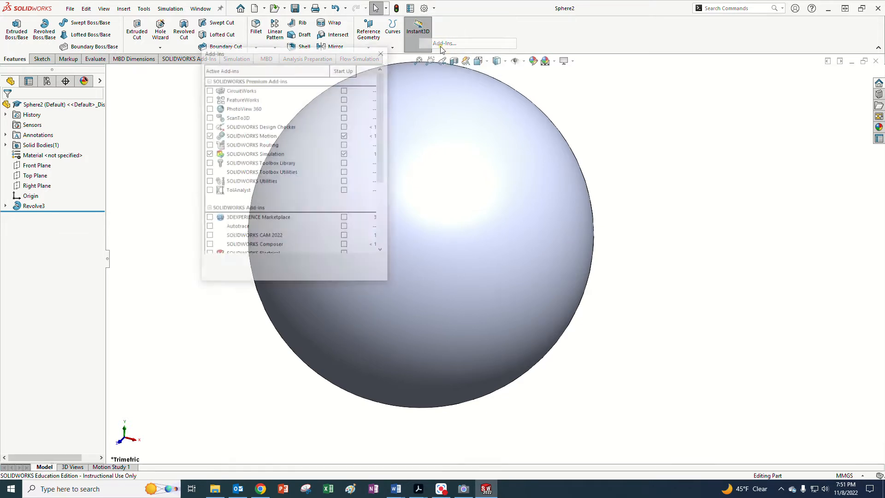
scroll(232, 199, down, 2)
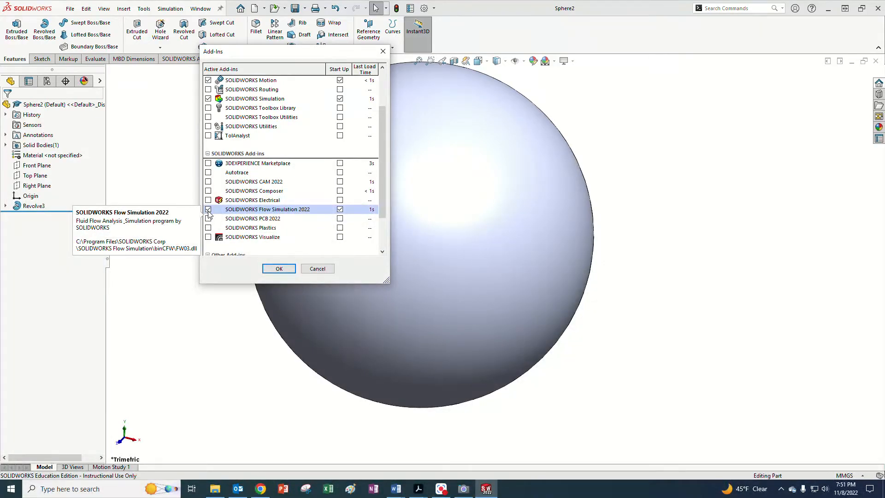
click(278, 269)
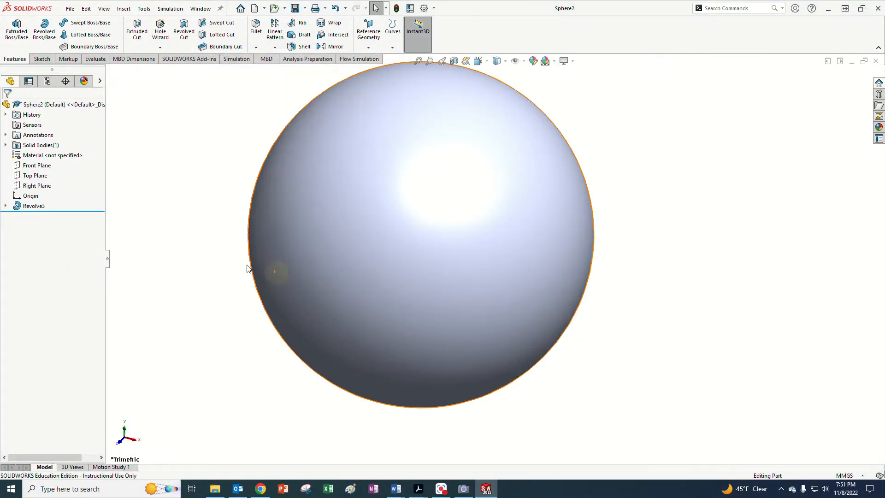
Step: Start a new Flow Simulation project with the Wizard and name it "Sphere Drag"
click(144, 8)
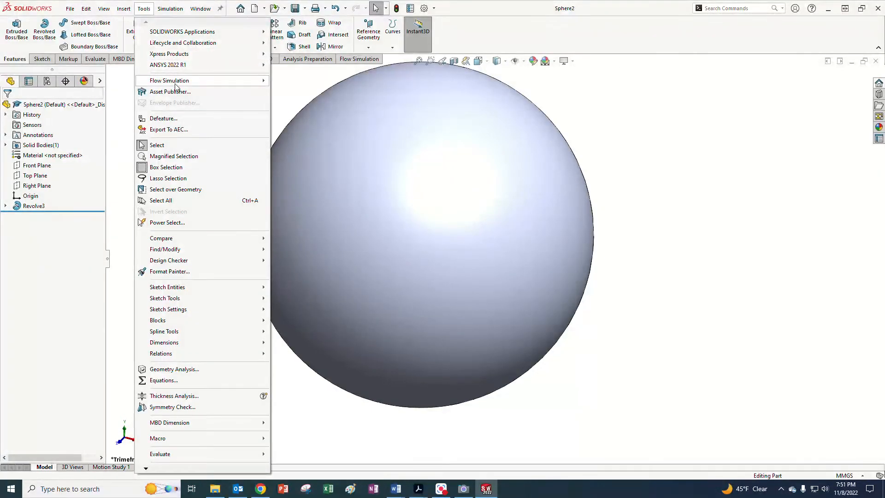
mouse_move(182, 68)
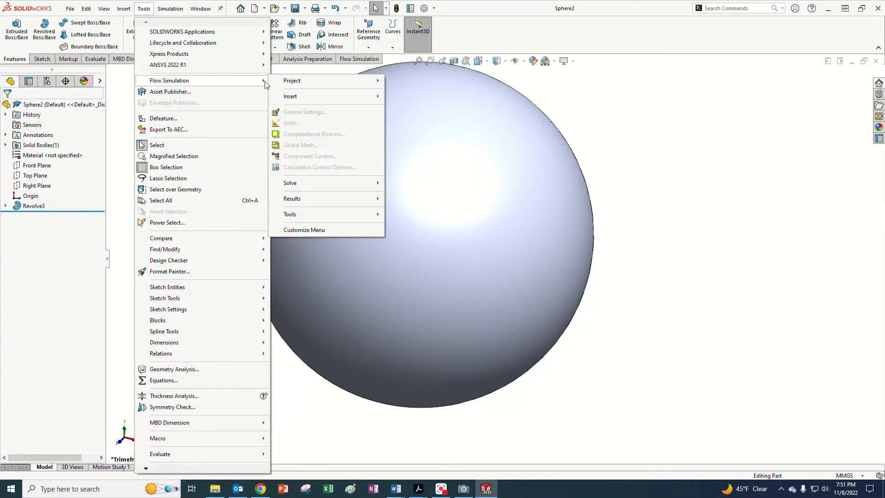
mouse_move(295, 82)
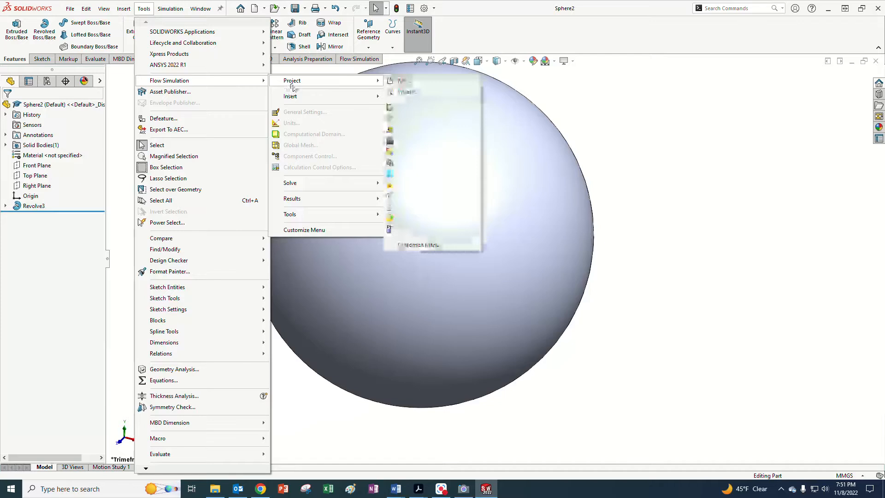
click(408, 92)
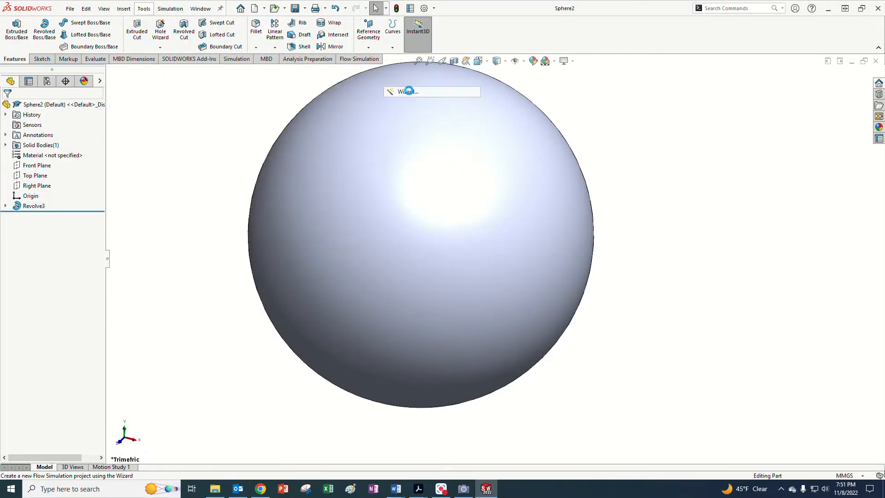
click(380, 162)
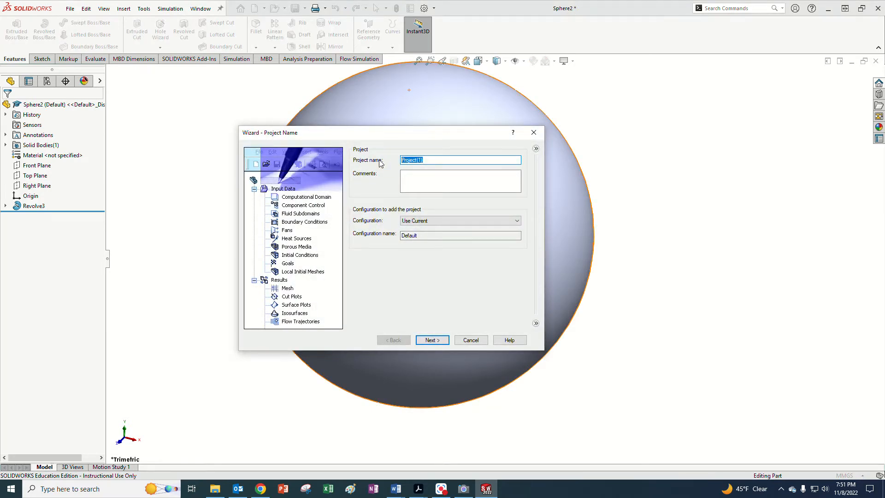
text(Sphere Drag)
click(432, 339)
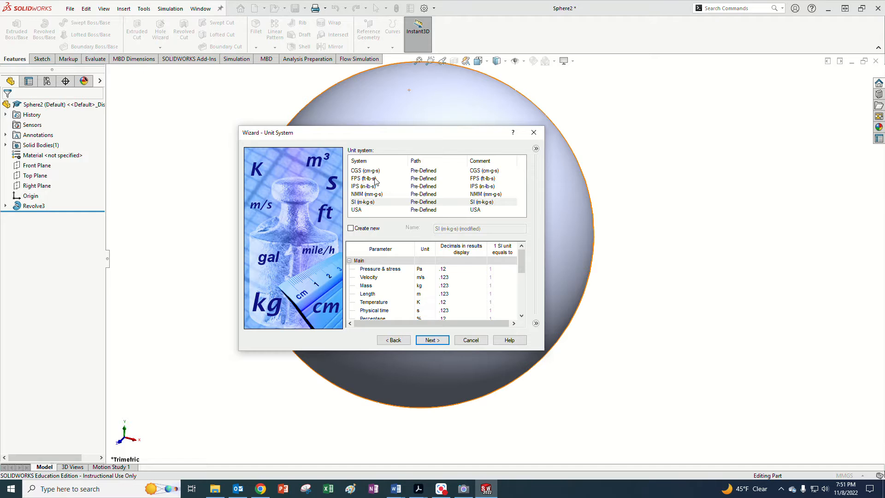
Step: Use the SI (m-kg-s) unit system and set the analysis type to External
click(370, 202)
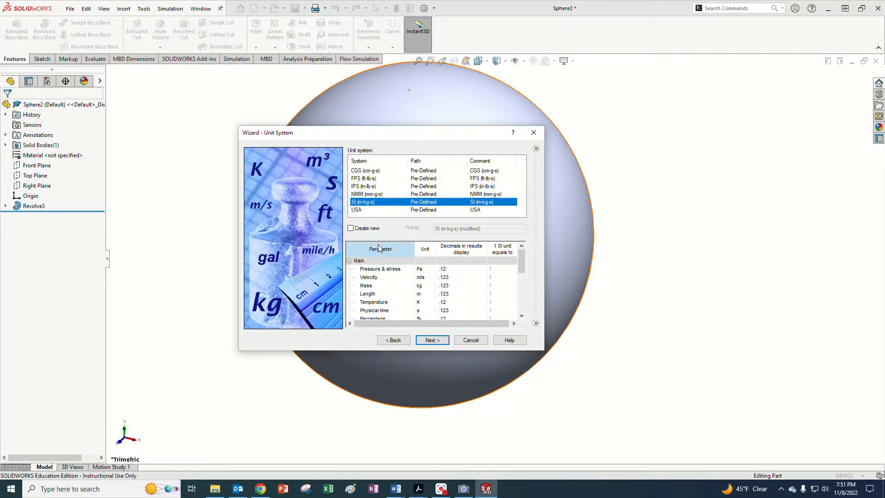
click(429, 339)
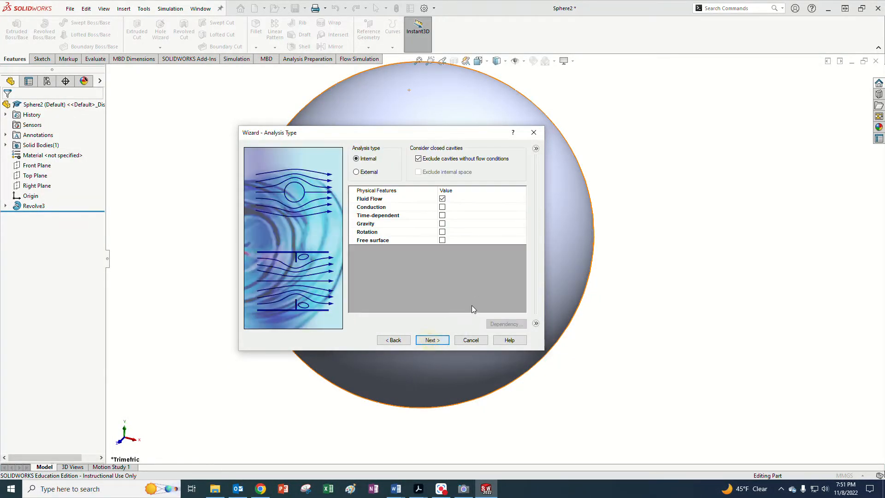
click(356, 172)
click(433, 340)
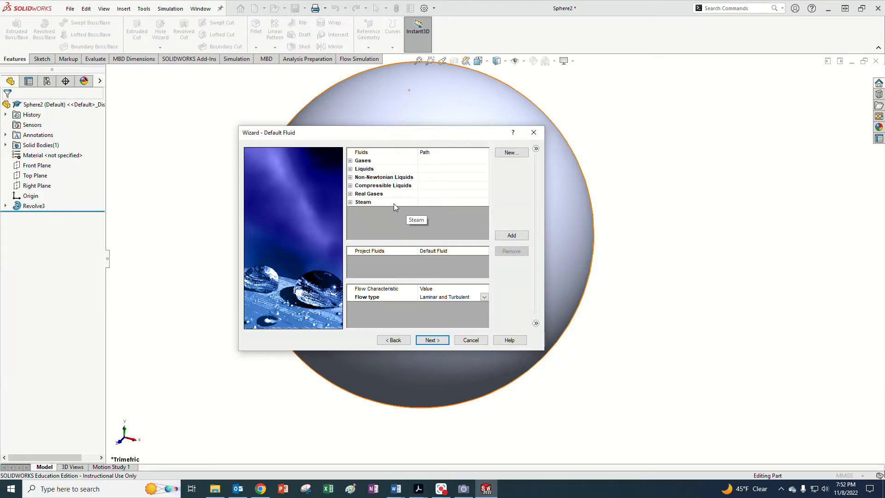
Step: Add the pre-defined gas Air as the project's default fluid and accept the default adiabatic, zero-roughness wall conditions
click(350, 160)
click(356, 169)
click(370, 186)
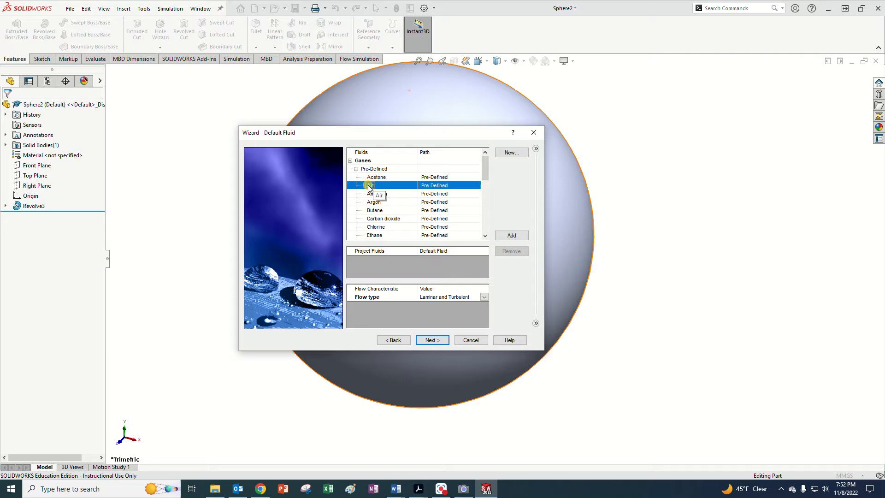
click(512, 236)
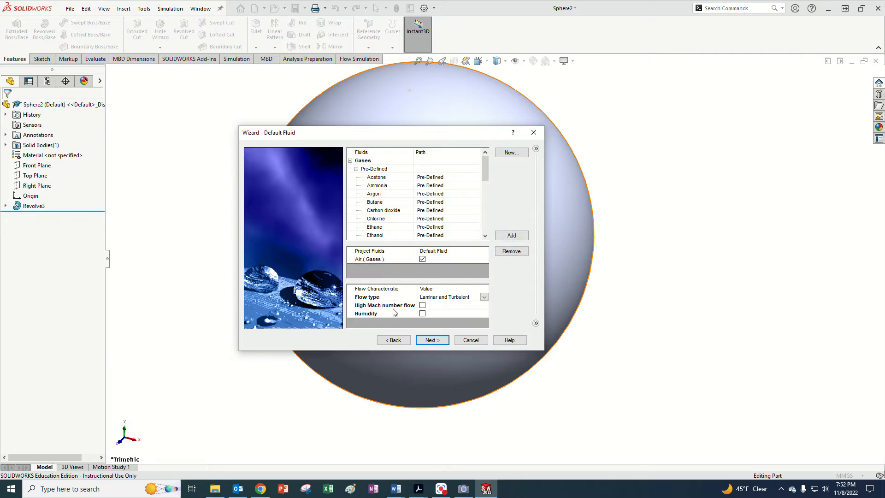
click(435, 341)
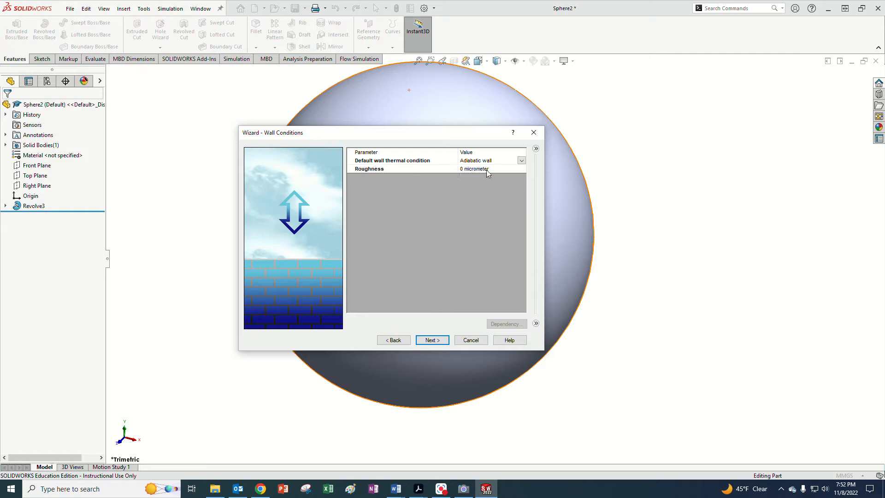
click(441, 341)
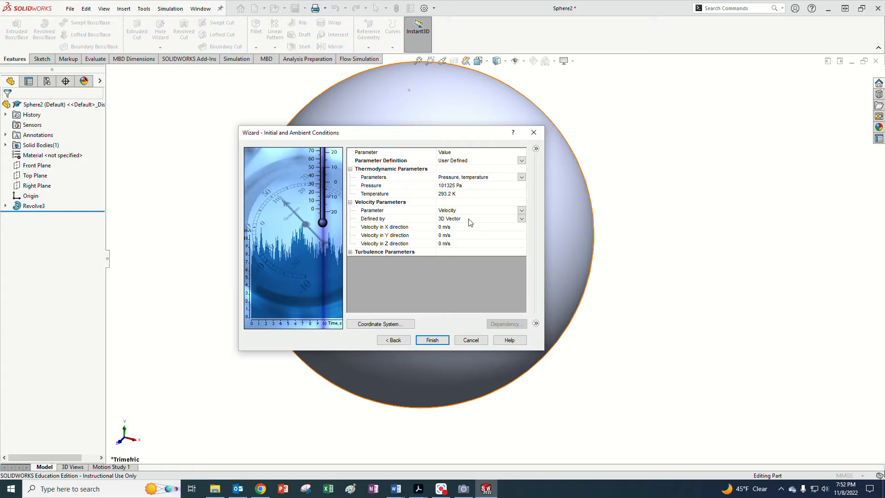
click(524, 218)
click(524, 218)
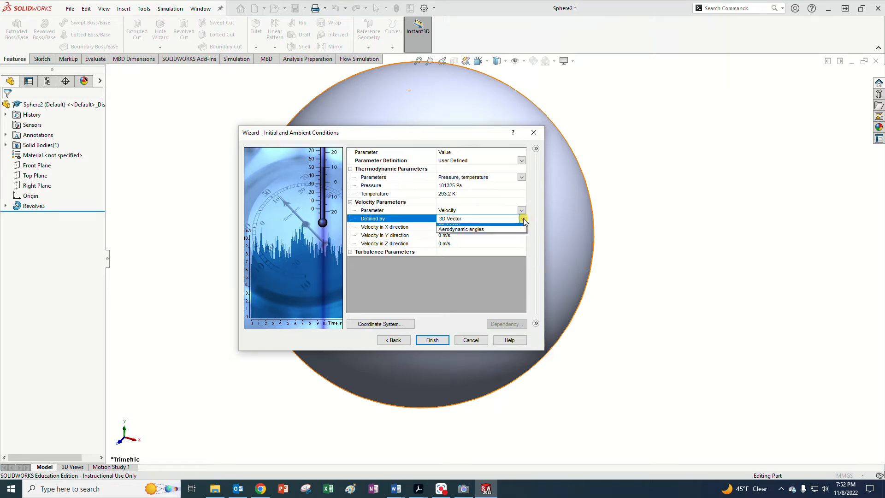
click(524, 218)
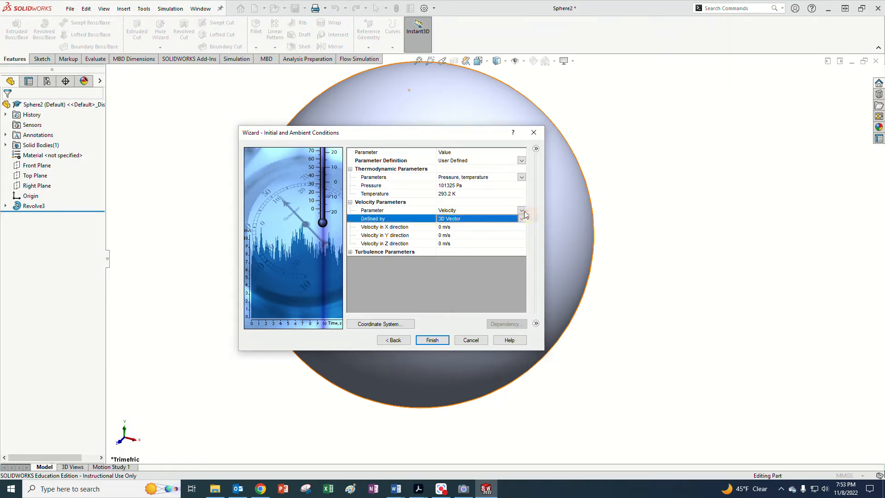
click(522, 210)
click(522, 210)
click(529, 213)
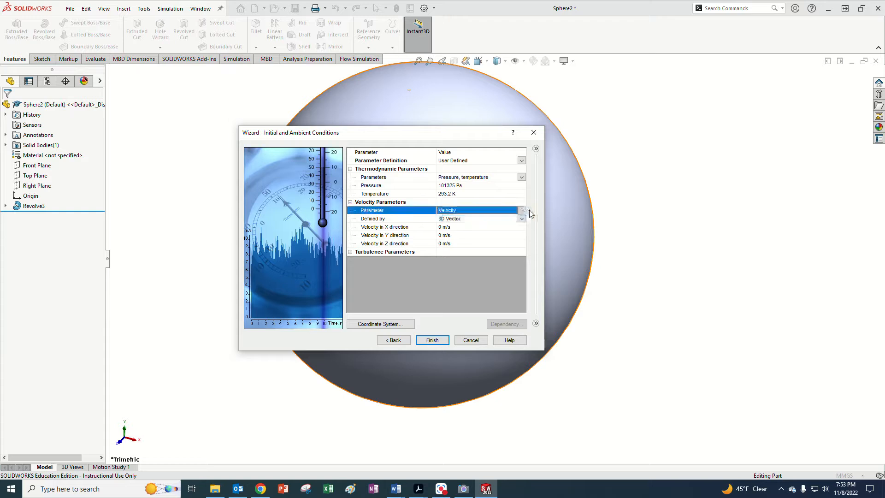
Step: Set the velocity in X direction to 0.003 m/s, keep the default turbulence parameters, and finish the project wizard
click(440, 227)
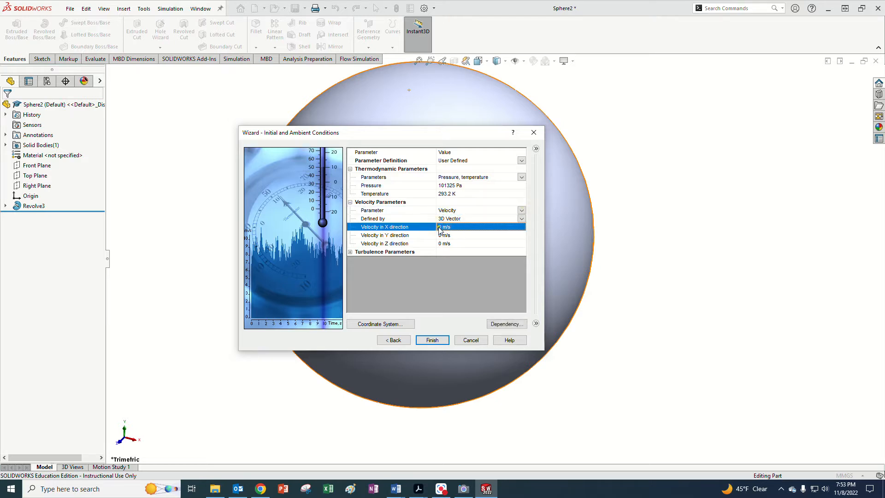
click(439, 227)
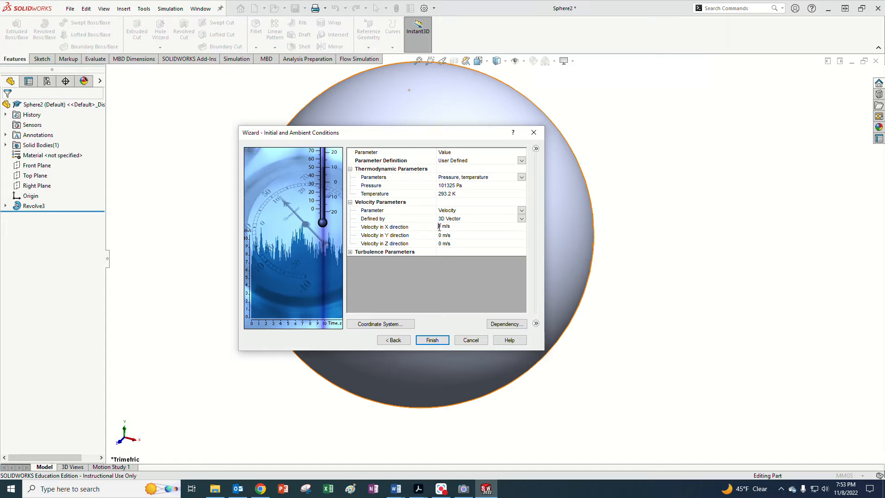
text(.3)
key(BackSpace)
key(BackSpace)
text(.003)
click(351, 252)
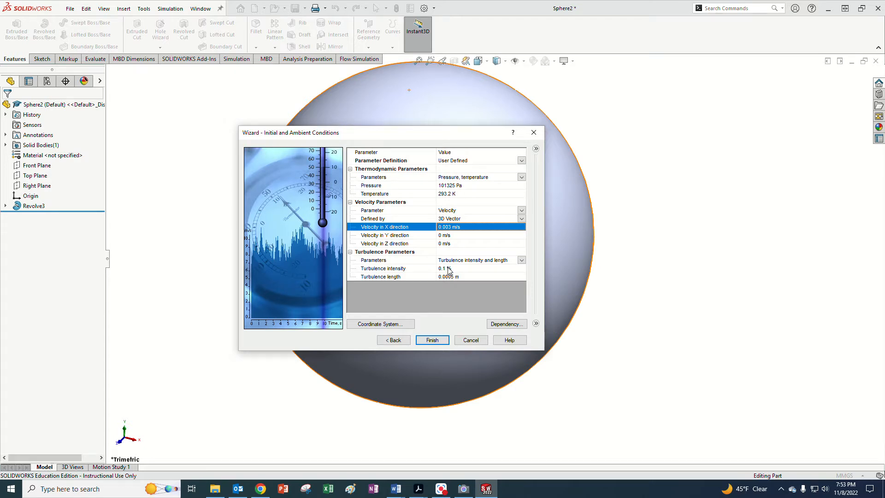
click(432, 340)
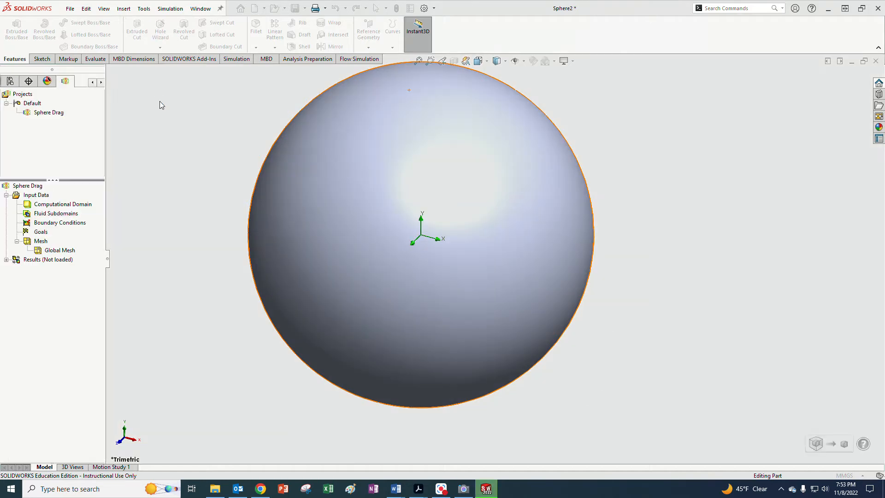
Step: Examine the computational domain box around the sphere and its entry in the Sphere Drag project
scroll(475, 300, up, 12)
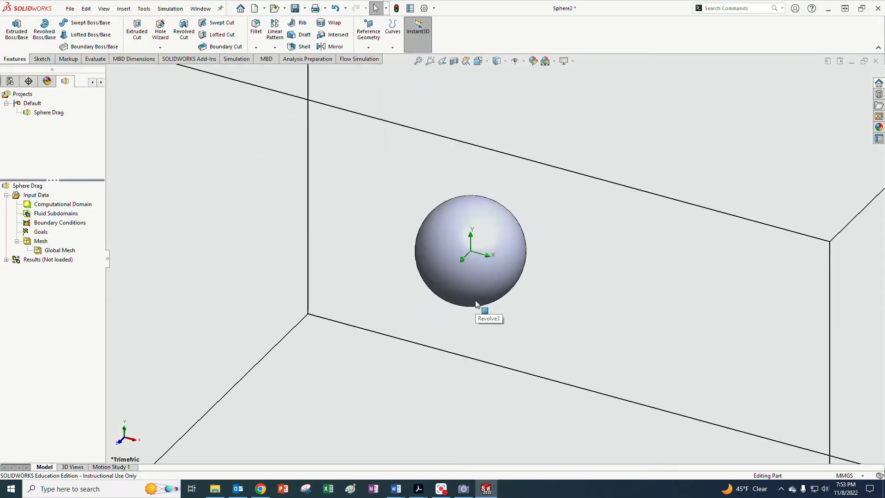
mouse_move(475, 301)
middle_down()
mouse_move(453, 286)
mouse_move(555, 306)
mouse_move(521, 322)
mouse_move(468, 311)
middle_up()
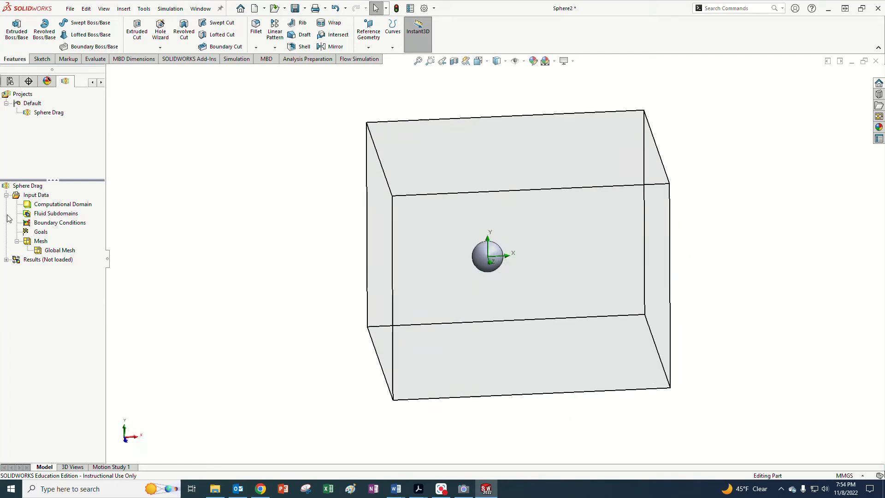
middle_drag(432, 232, 417, 245)
middle_drag(557, 265, 569, 286)
scroll(569, 286, up, 1)
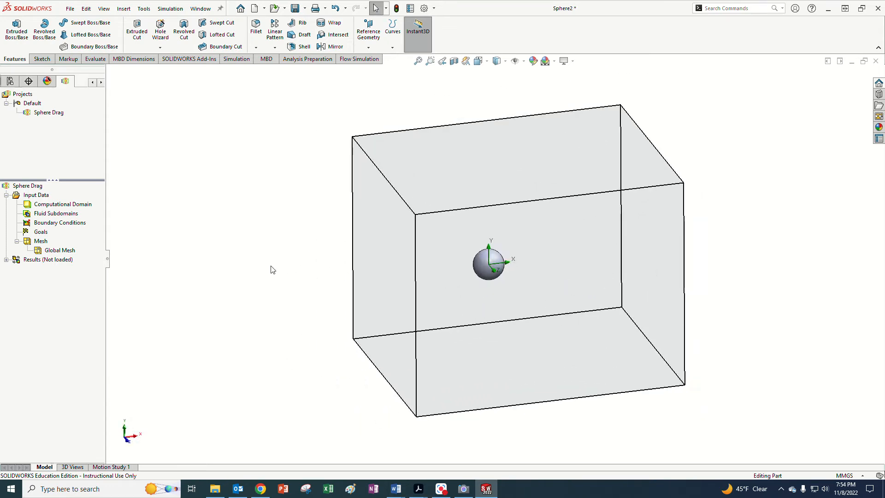
right_click(29, 208)
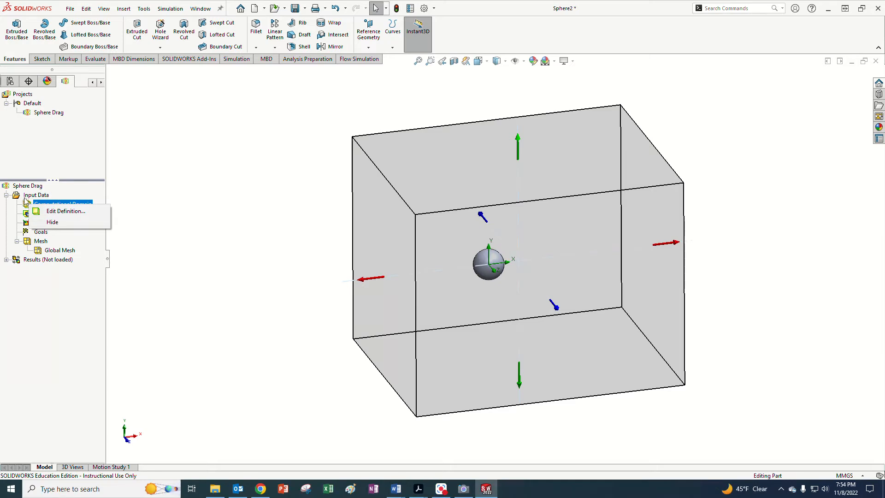
click(27, 214)
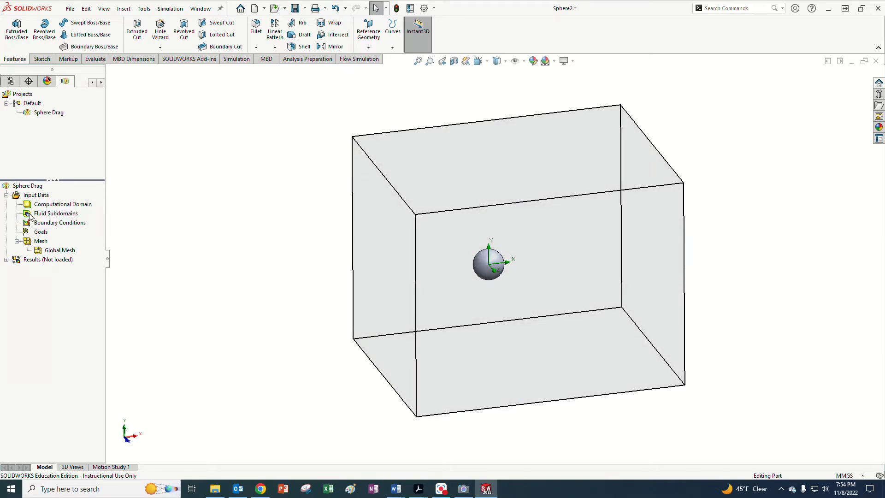
double_click(38, 114)
key(Return)
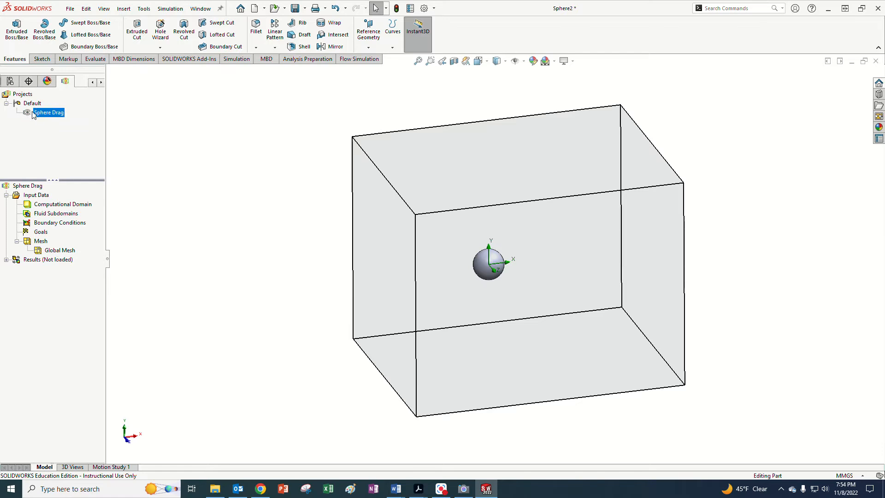
click(185, 160)
click(29, 206)
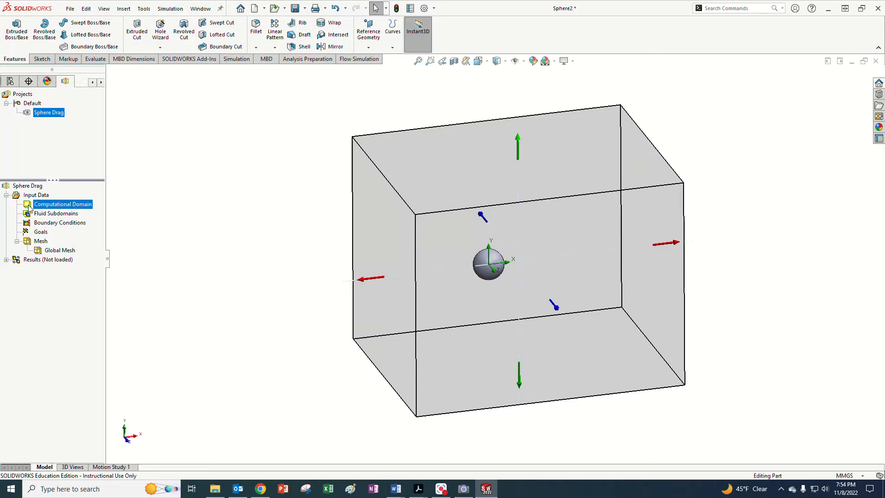
Step: Insert a global goal that tracks Force (X) in the Sphere Drag project
click(36, 233)
right_click(37, 233)
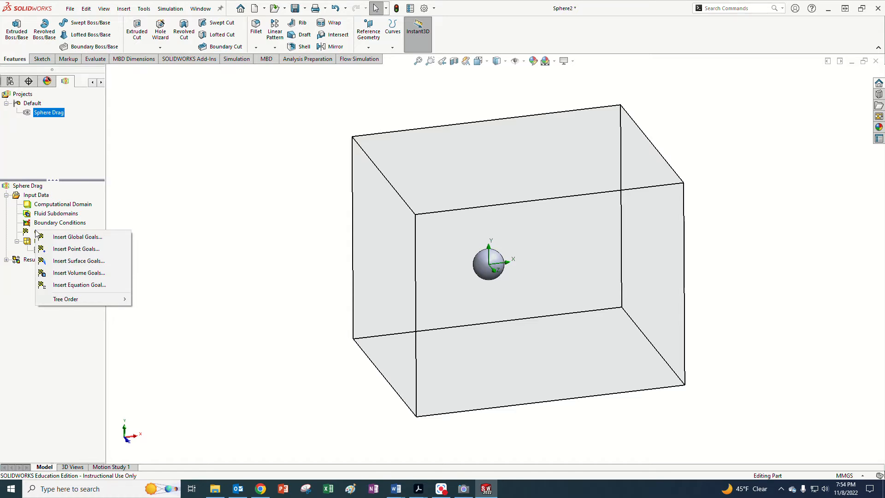
click(57, 238)
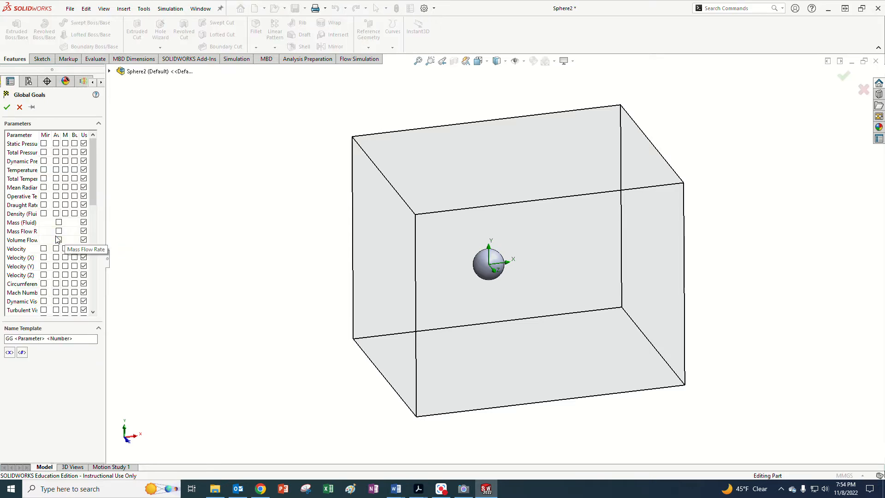
scroll(36, 268, down, 3)
scroll(36, 267, down, 4)
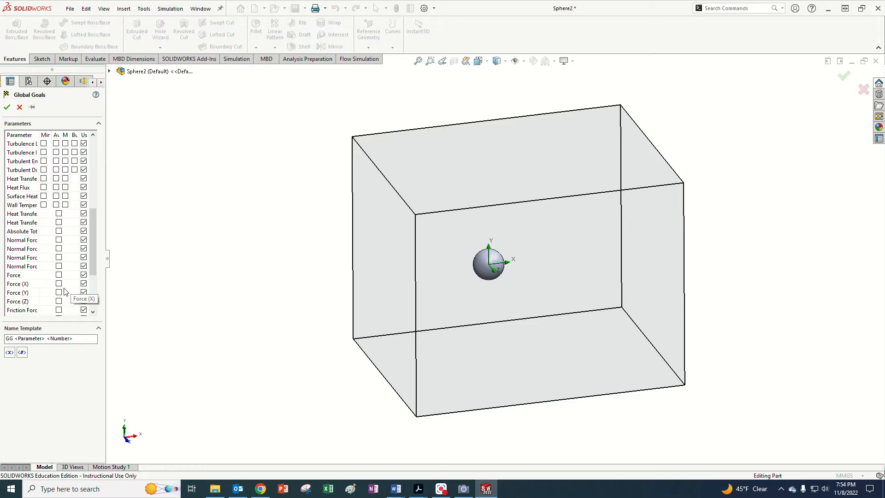
click(58, 283)
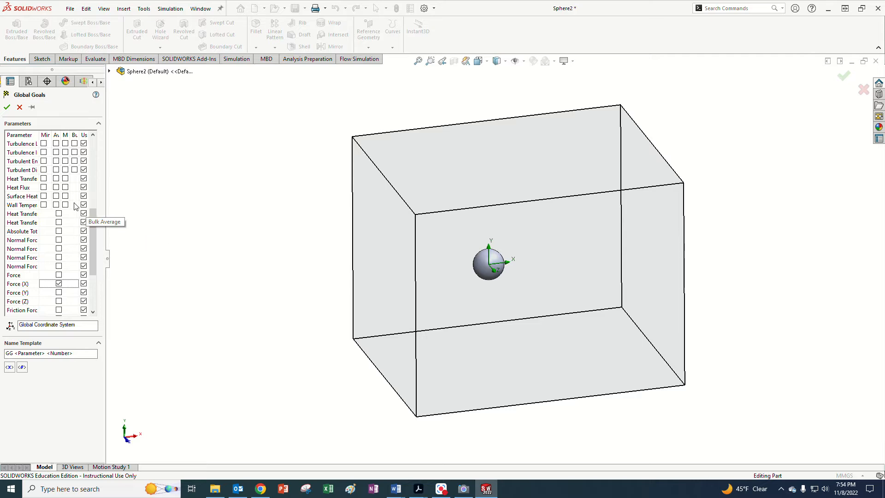
click(7, 107)
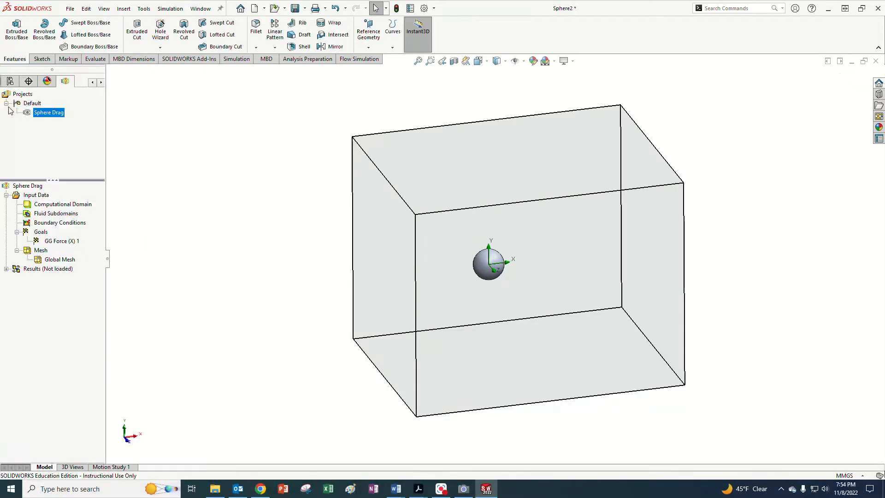
Step: Insert an equation goal with the expression {GG Force (X) 1}*2/(1.204*0.003^2*3.142/4*0.05^2)
right_click(44, 234)
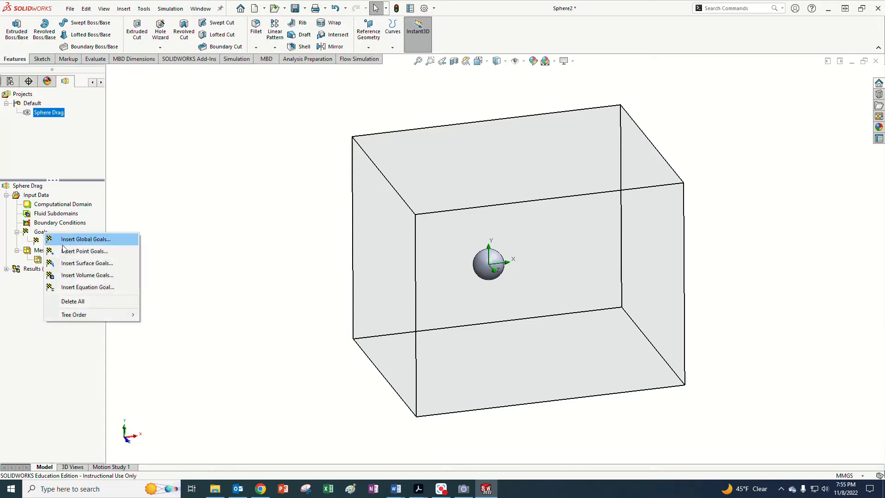
click(87, 287)
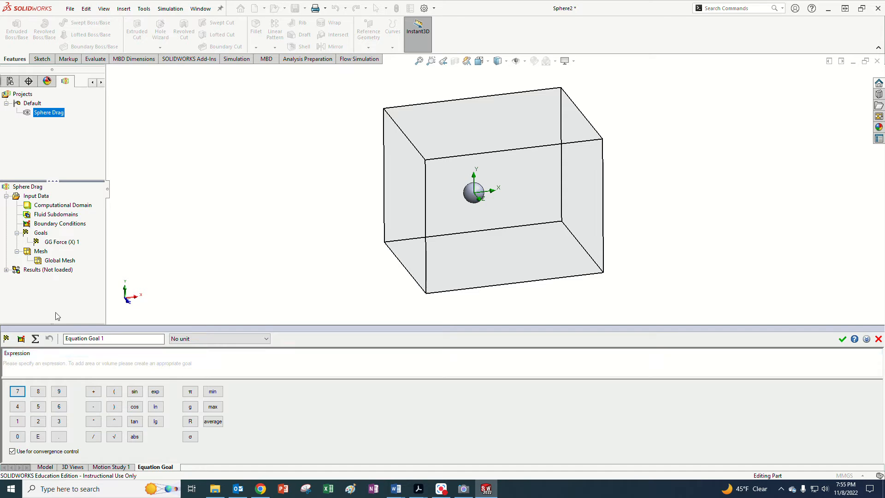
click(63, 243)
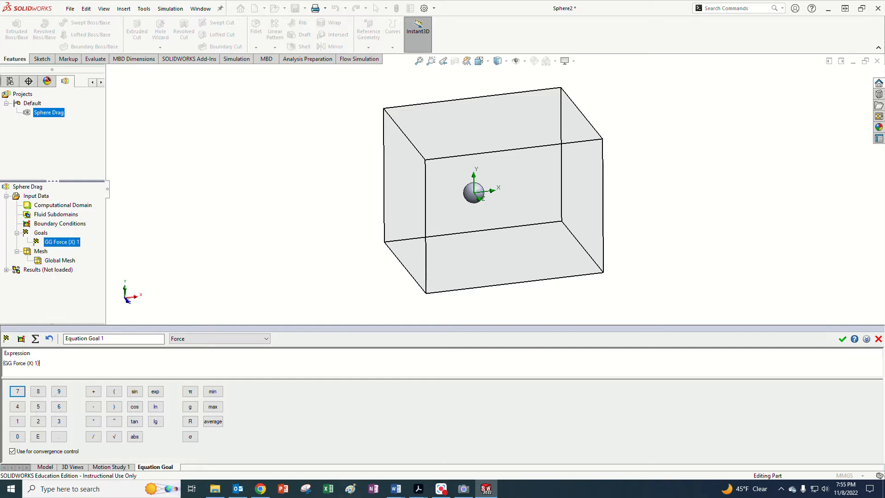
click(465, 489)
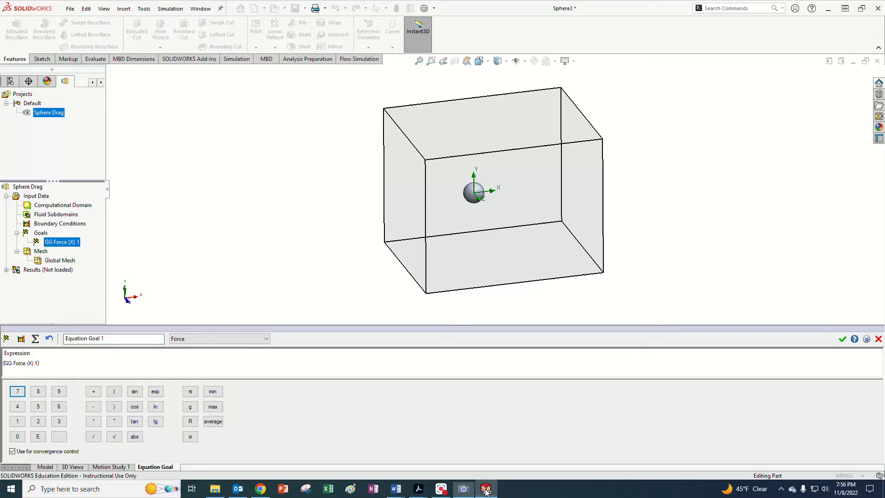
click(486, 489)
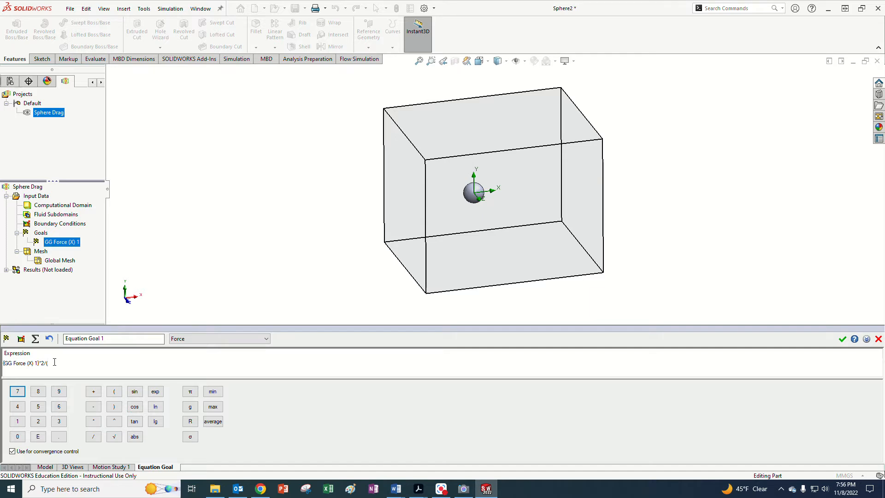
text(1.204*0.003^2)
text(*3.142/4*0)
text(.05^2)
Step: Name the equation goal Drag Coefficient, set its dimensionality to Dimensionless LMA, and accept it
drag(119, 339, 64, 338)
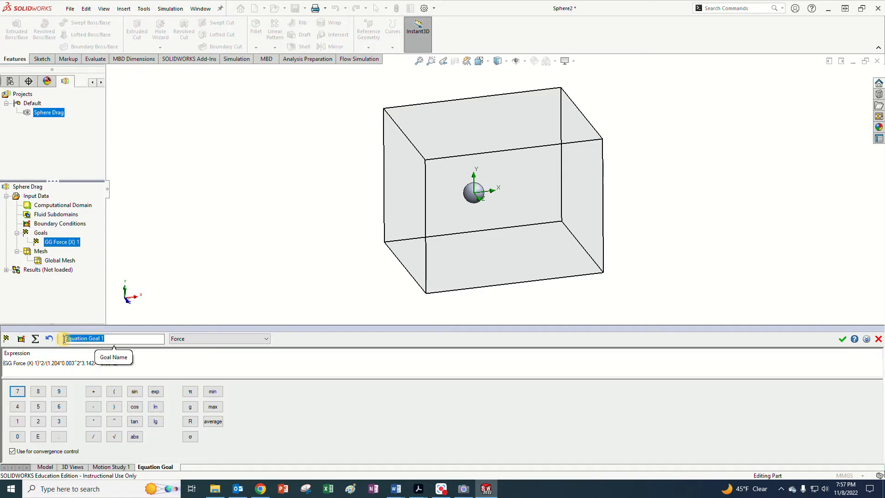
text(Drag C)
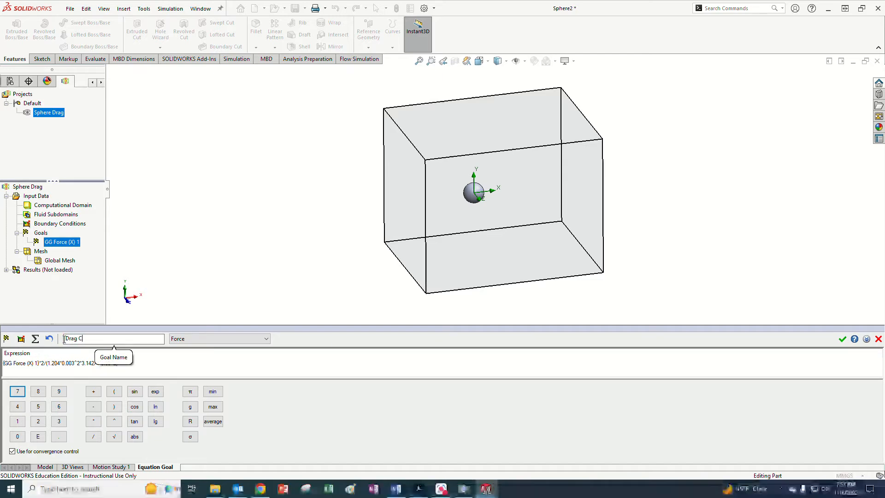
text(oefficient)
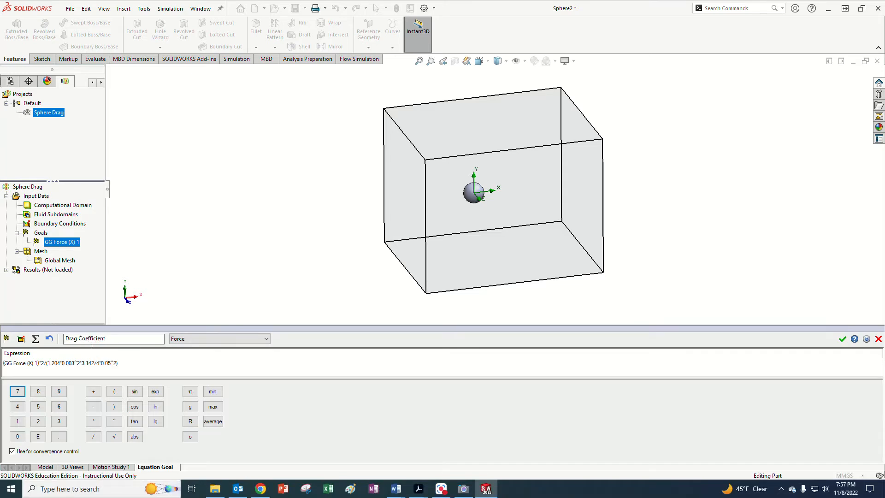
click(191, 339)
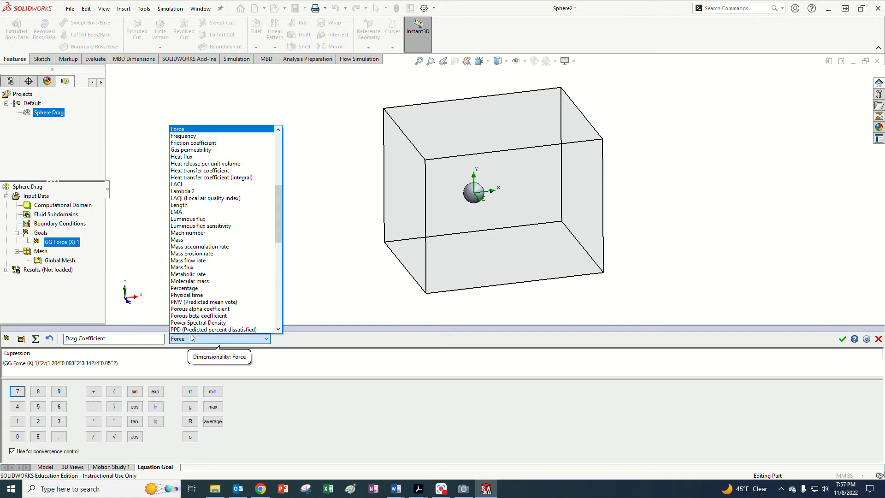
scroll(212, 290, down, 3)
scroll(213, 289, up, 8)
scroll(213, 289, up, 3)
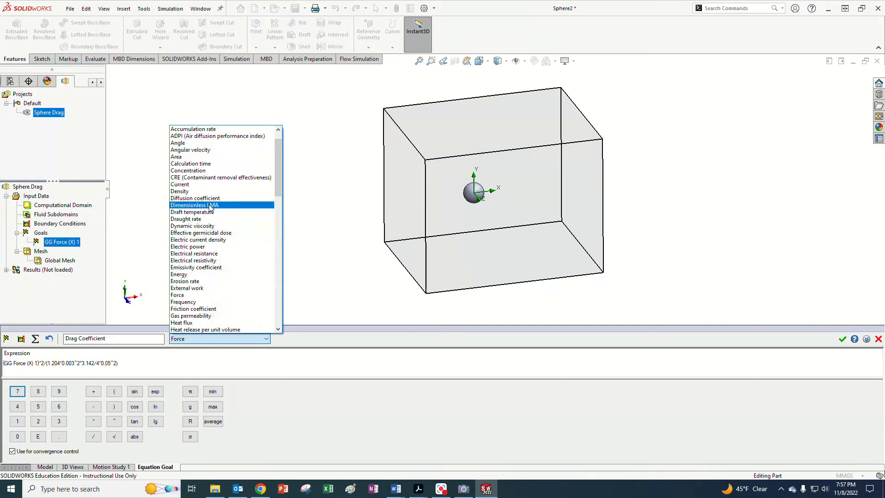
click(209, 205)
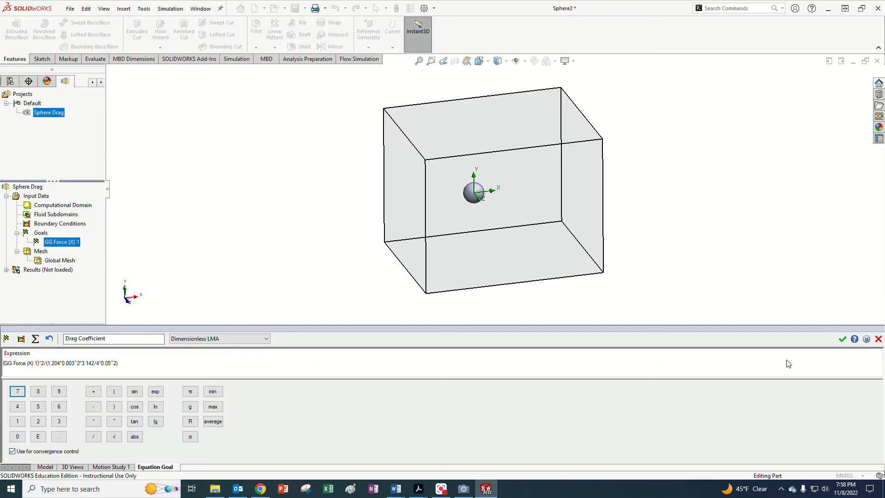
click(842, 340)
click(842, 340)
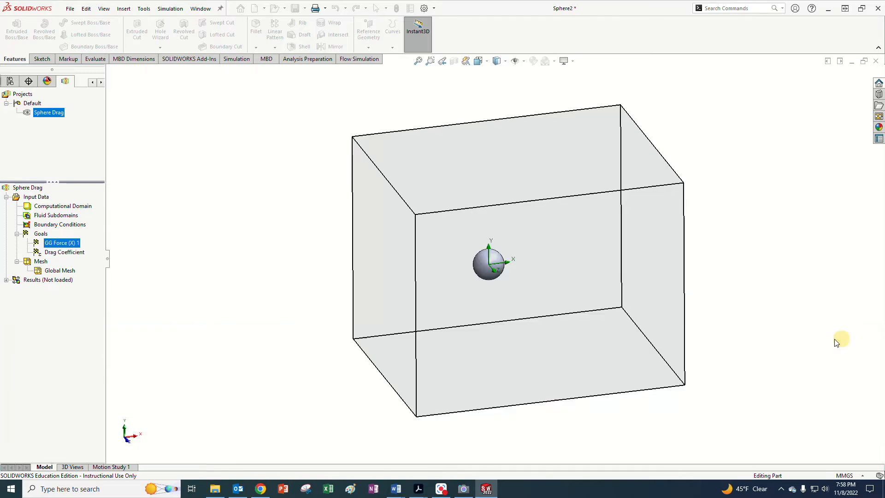
Step: Edit the automatic global mesh and set its level of initial mesh to 4
click(54, 252)
click(53, 242)
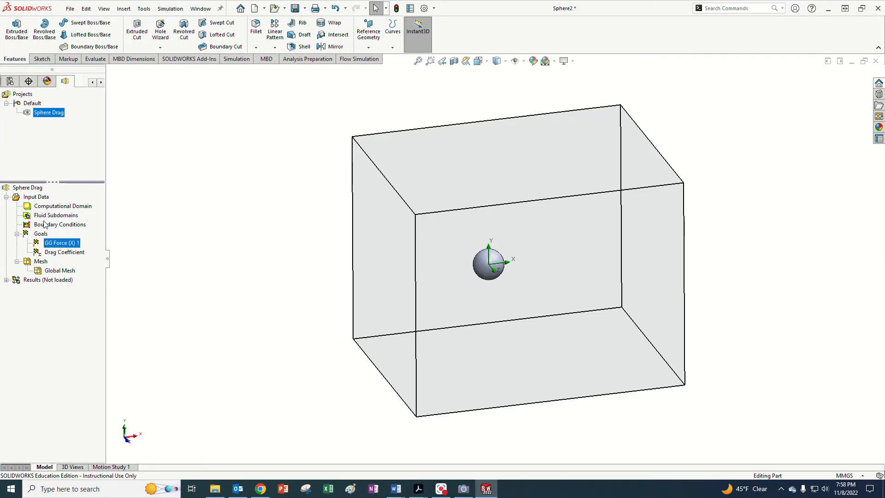
right_click(38, 261)
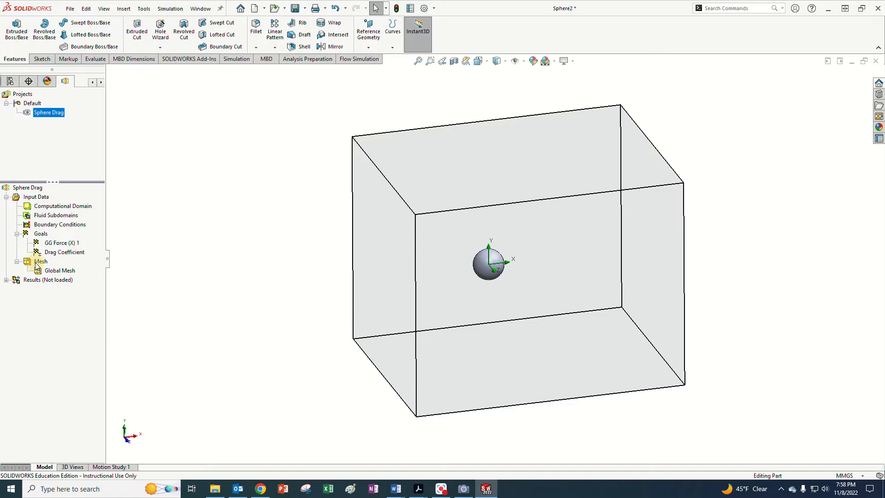
click(247, 263)
right_click(62, 271)
click(92, 275)
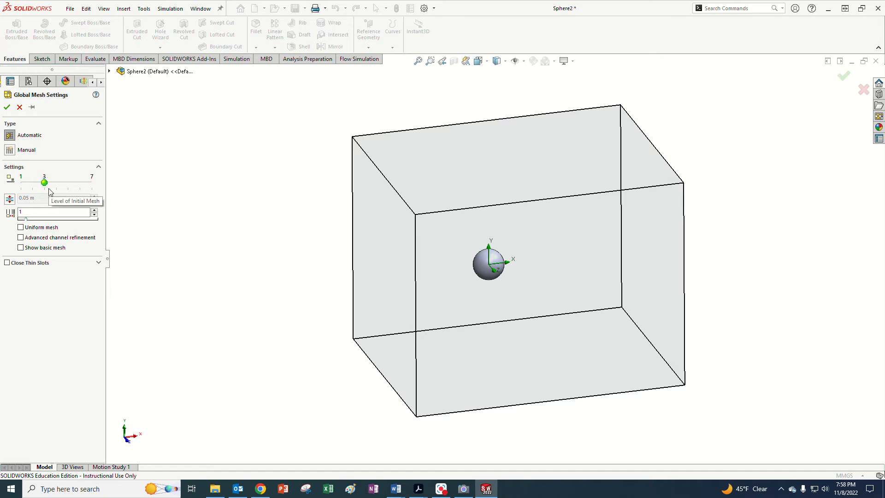
drag(46, 185, 57, 185)
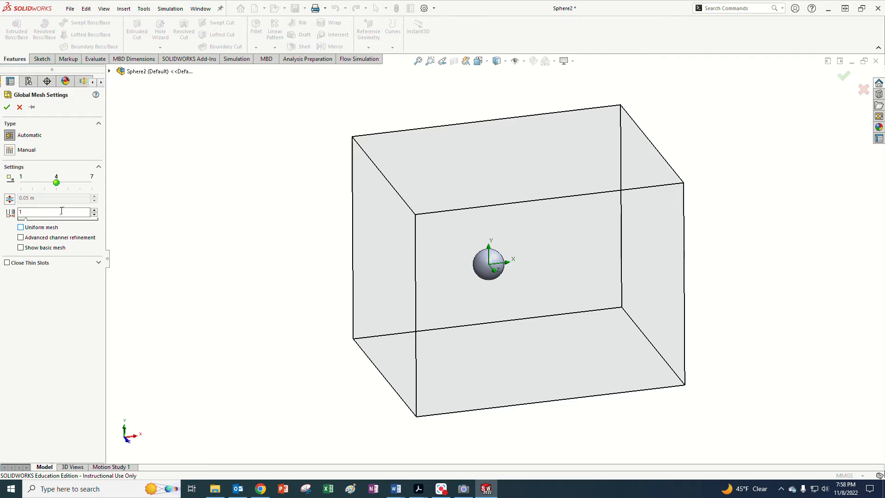
click(7, 108)
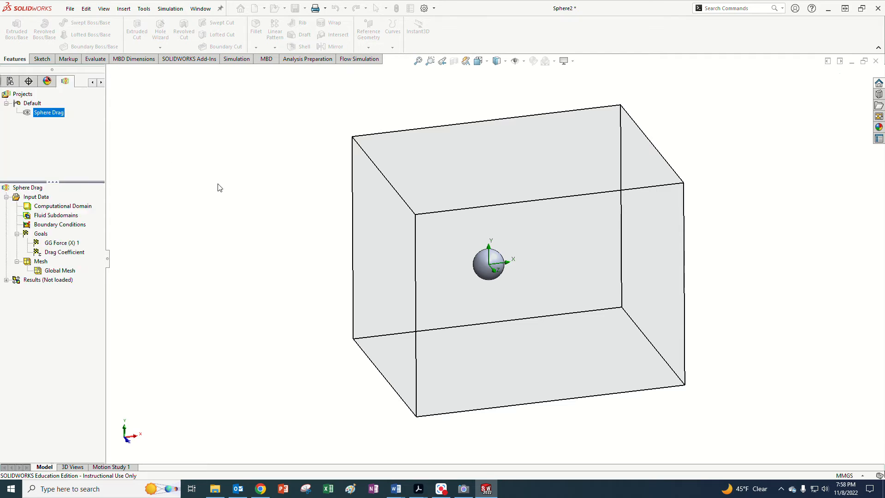
Step: Show the basic mesh and examine its grid planes around the sphere in the computational domain
right_click(30, 262)
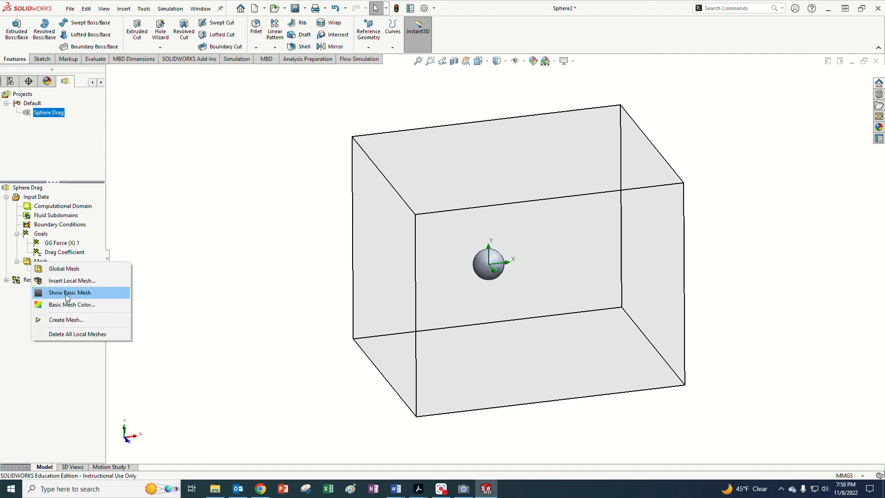
click(67, 292)
mouse_move(306, 279)
middle_down()
mouse_move(360, 263)
mouse_move(352, 272)
mouse_move(300, 253)
mouse_move(226, 273)
mouse_move(280, 259)
mouse_move(300, 275)
middle_up()
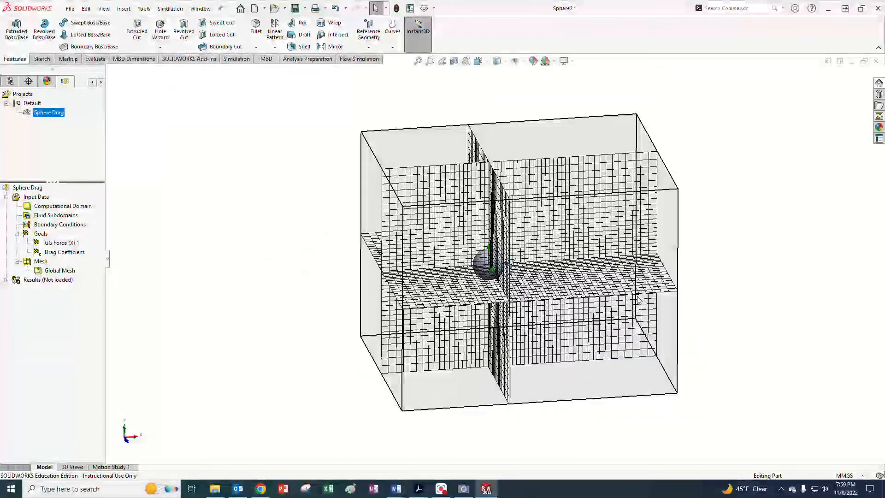
scroll(672, 250, up, 2)
scroll(672, 251, down, 2)
scroll(647, 250, up, 2)
scroll(372, 235, down, 1)
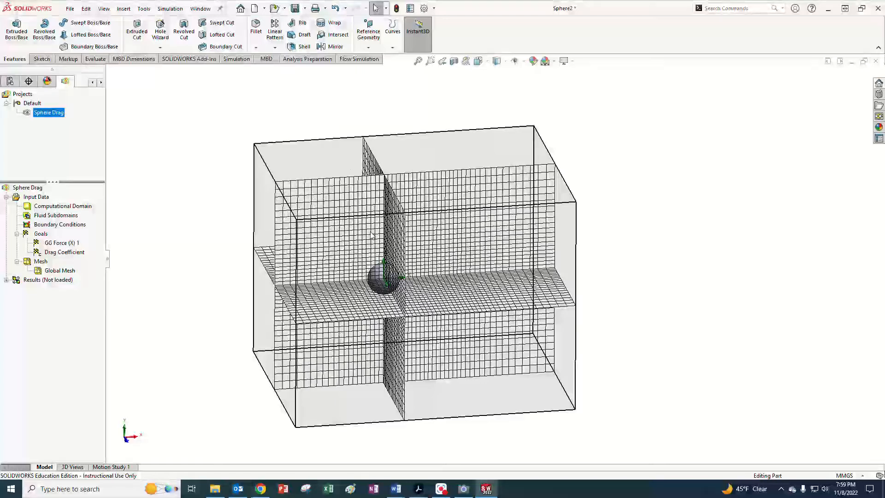
Step: Run the Sphere Drag project as a new calculation
right_click(28, 198)
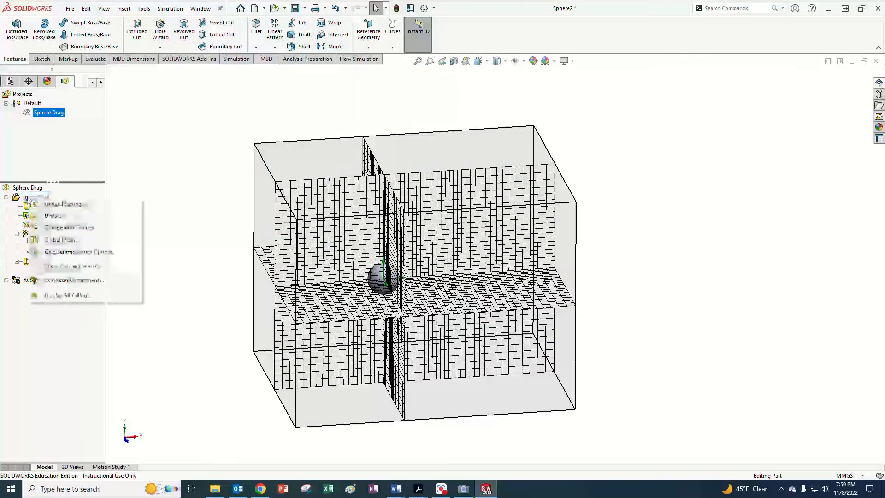
click(27, 187)
right_click(27, 187)
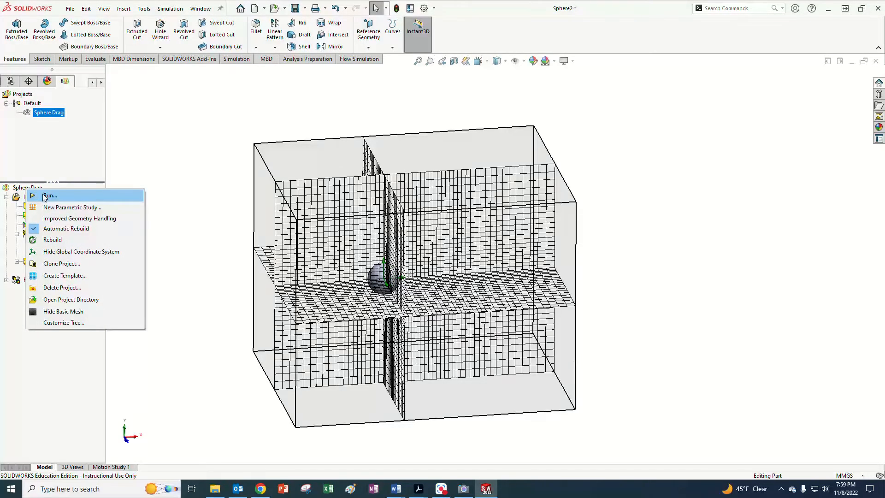
click(46, 196)
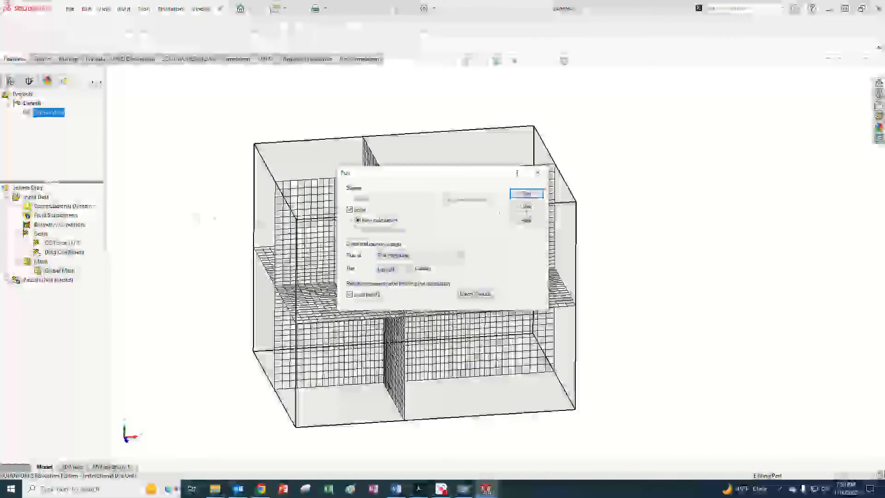
click(530, 196)
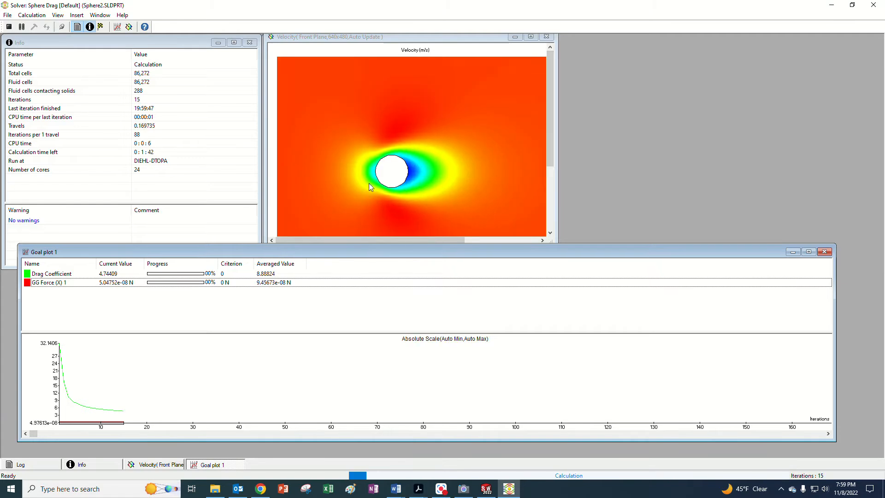
Step: Review the goals available for a solver goal plot and the contour preview settings for the Front Plane
click(117, 27)
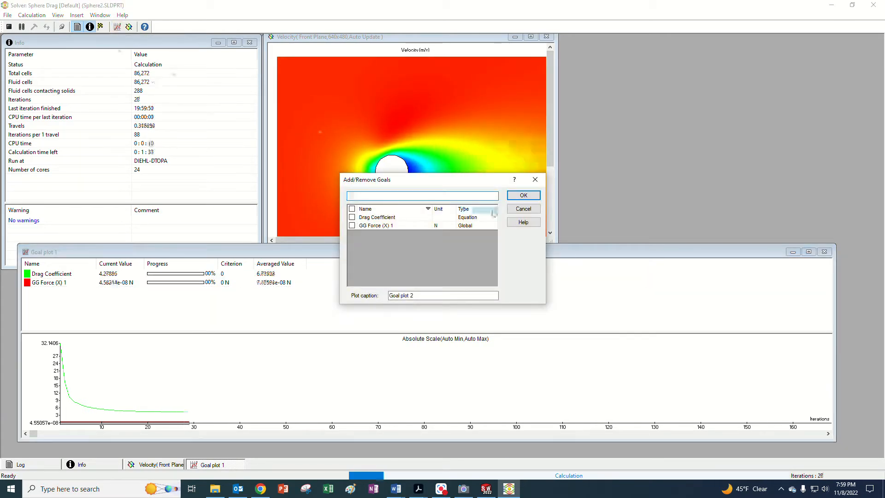
click(523, 209)
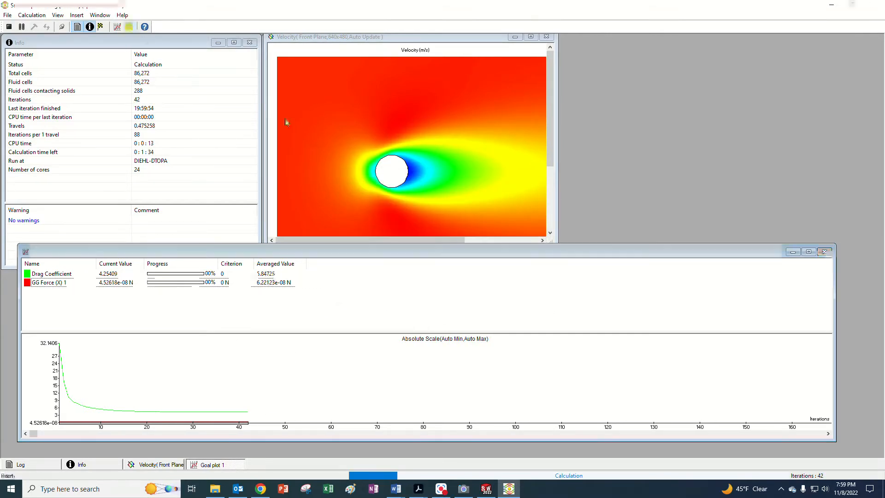
click(130, 27)
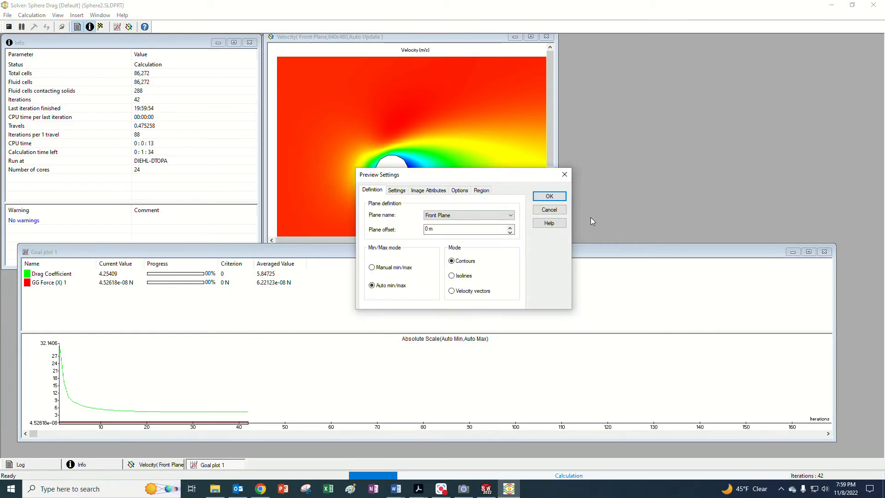
click(549, 196)
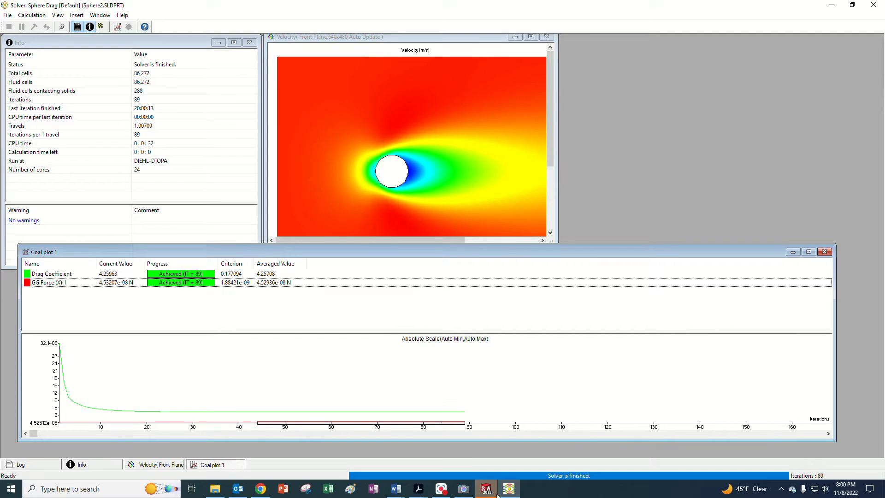
Step: Switch back to the SOLIDWORKS part window and expand the Sphere Drag results
mouse_move(486, 489)
click(445, 426)
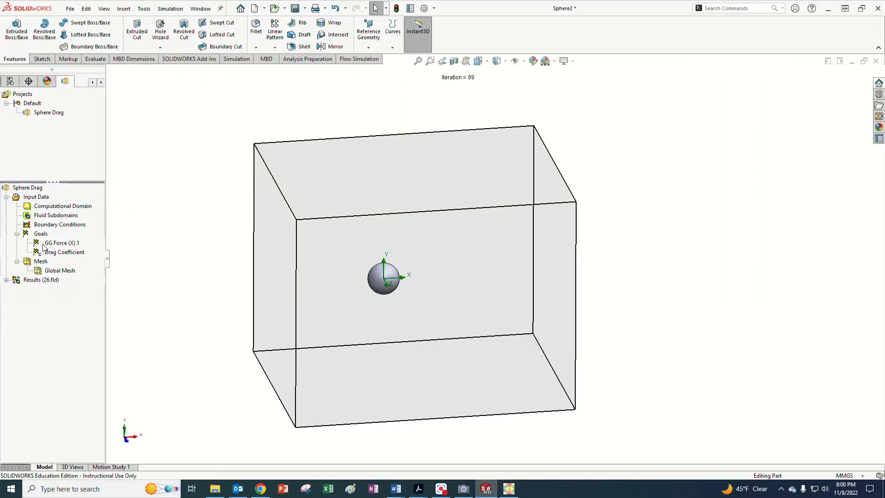
click(7, 280)
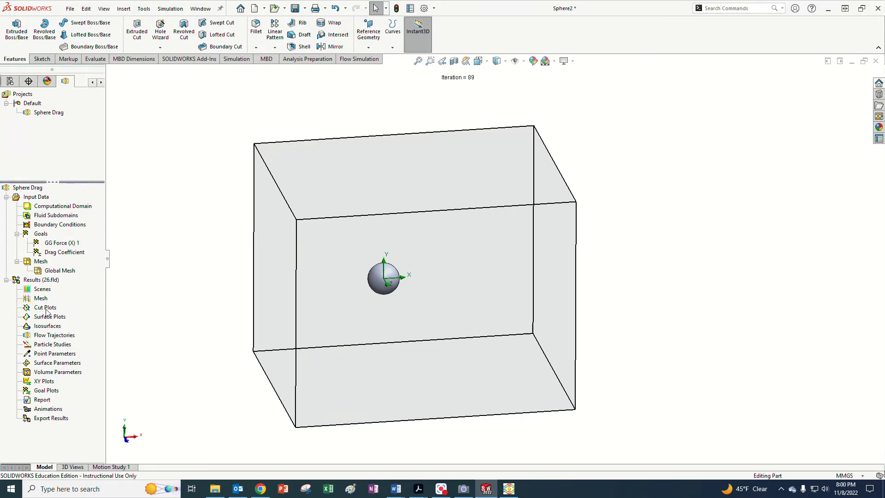
Step: Insert a cut plot on the Front Plane at 0 m offset that shows Velocity contours with 10 levels
right_click(46, 310)
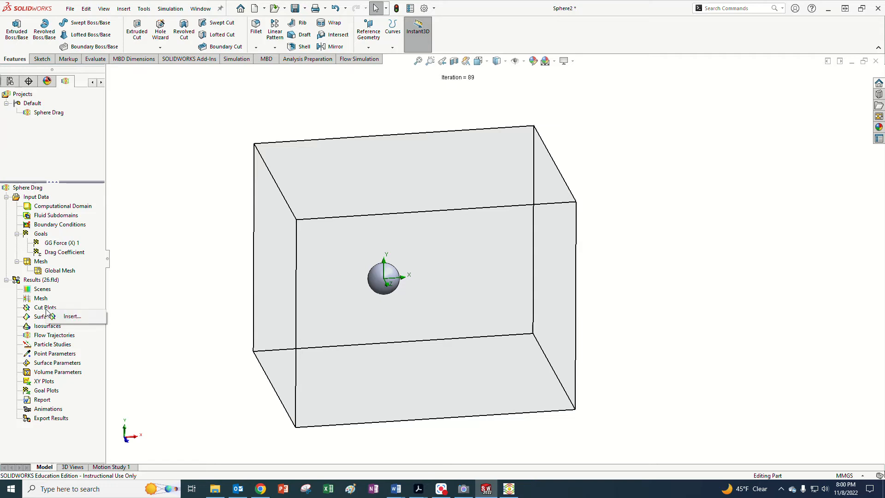
click(70, 317)
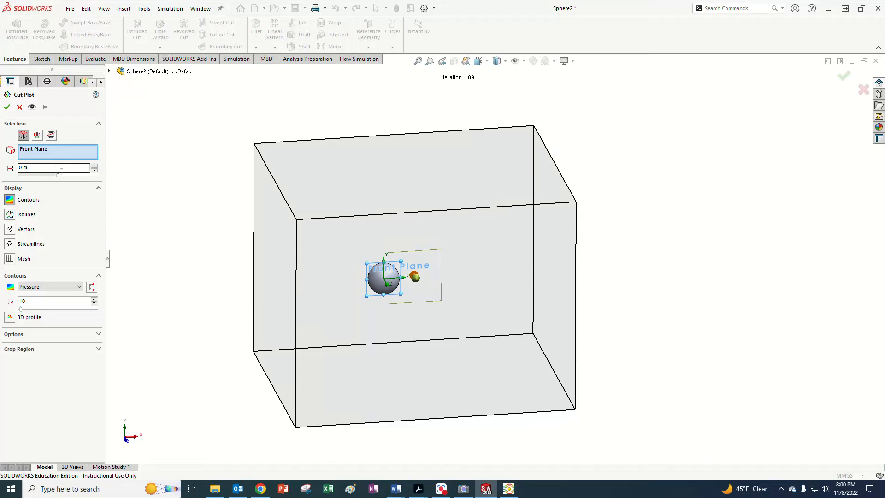
middle_drag(292, 251, 178, 250)
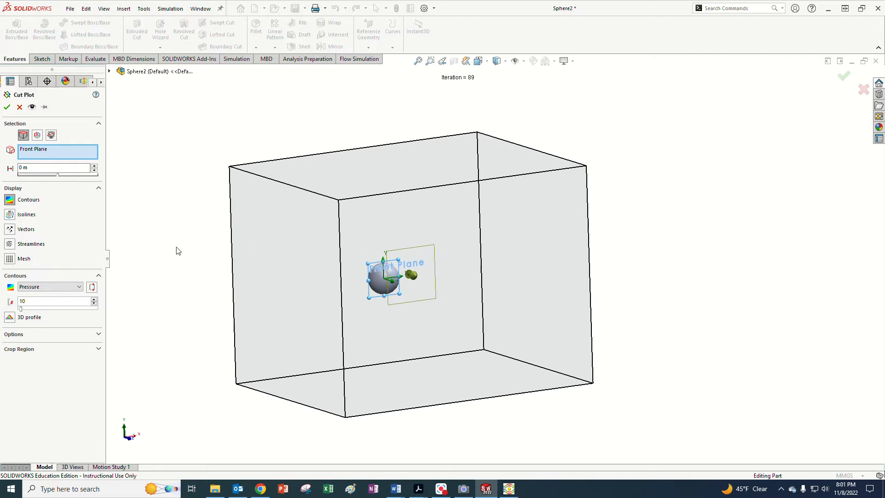
click(10, 229)
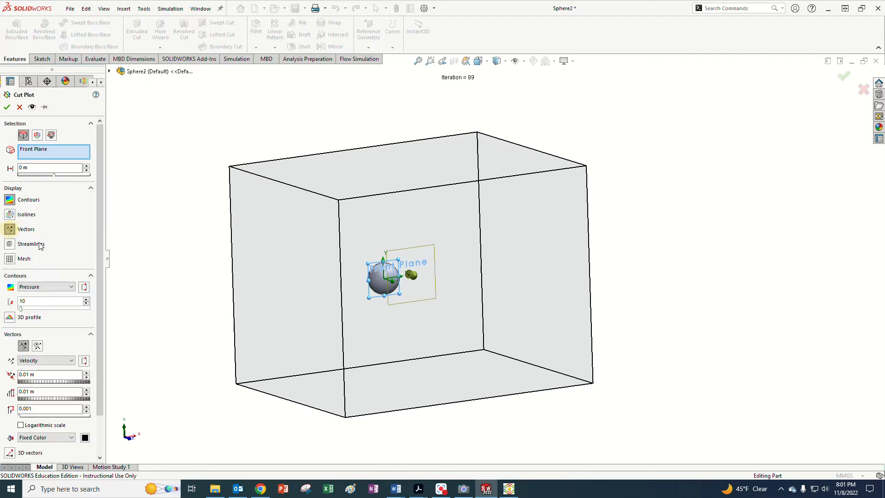
click(10, 230)
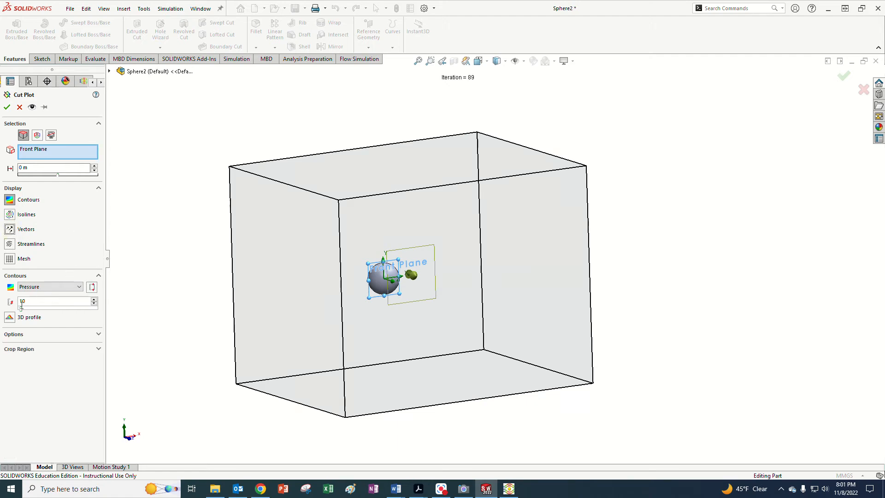
click(62, 288)
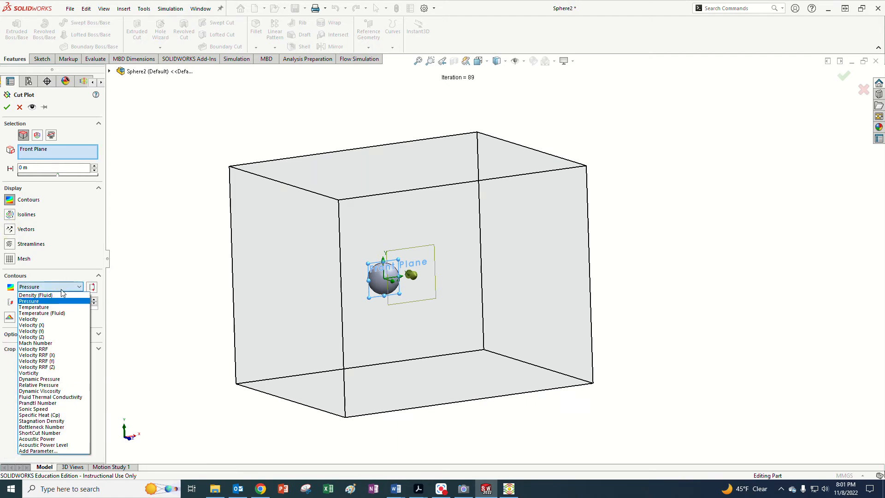
click(40, 326)
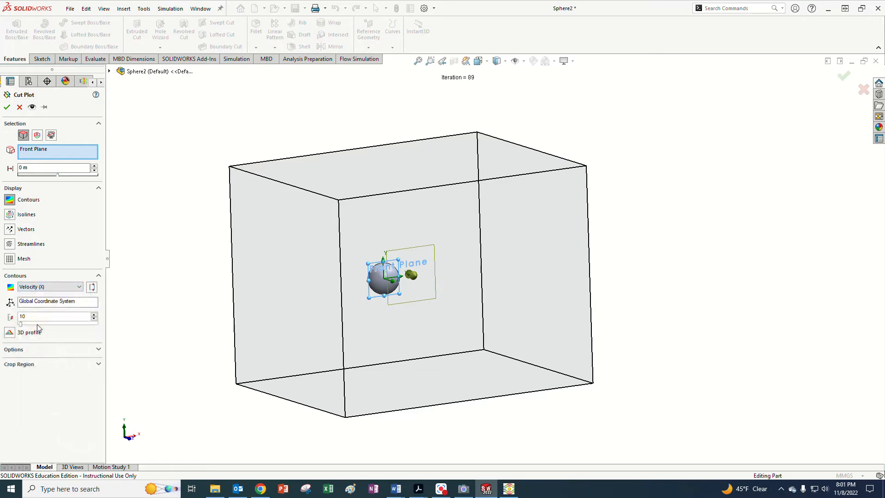
click(52, 289)
click(39, 320)
click(7, 107)
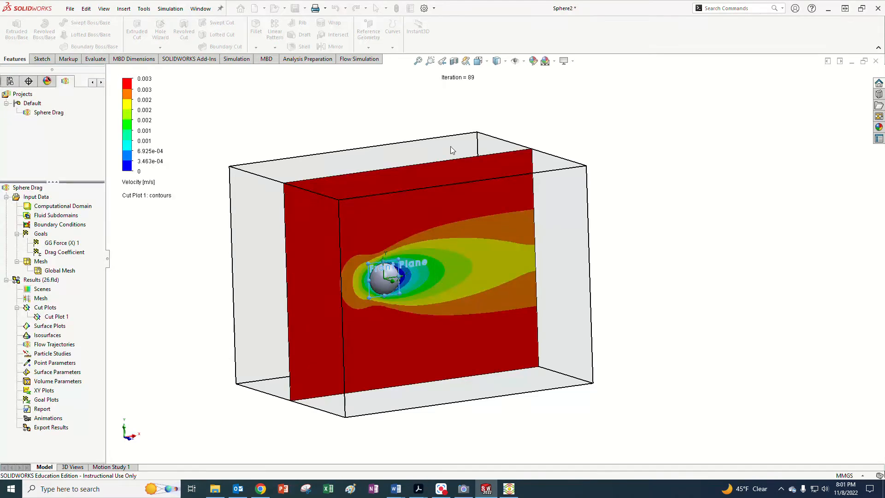
Step: Examine the velocity contours around the sphere and make the vertical colour legend slightly shorter
mouse_move(421, 255)
middle_down()
mouse_move(436, 215)
mouse_move(421, 206)
mouse_move(405, 256)
middle_up()
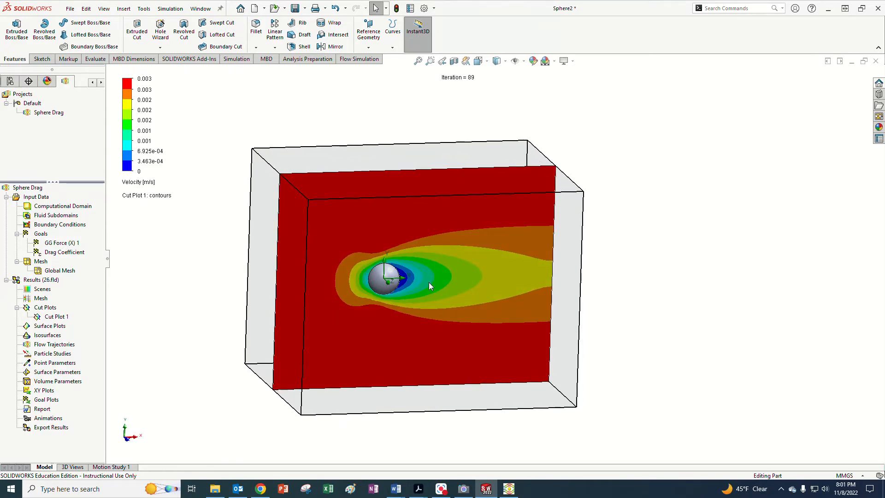
scroll(428, 284, down, 1)
scroll(429, 284, down, 1)
scroll(241, 205, up, 2)
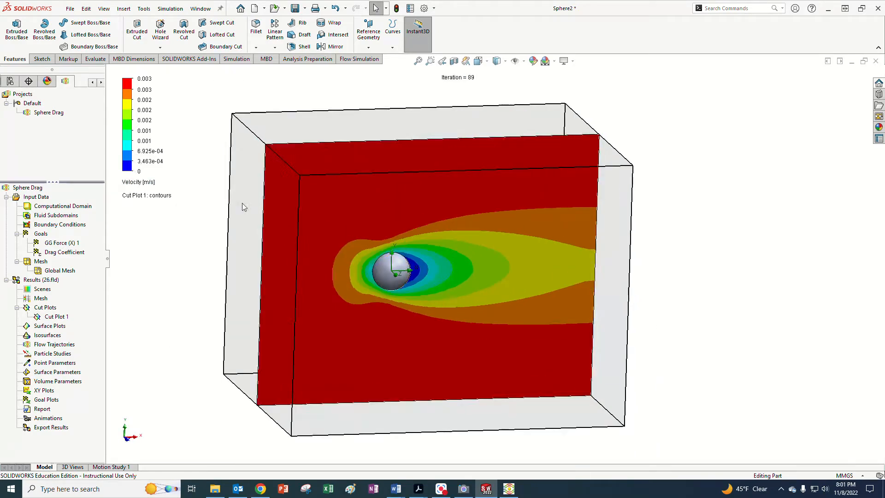
scroll(311, 220, down, 1)
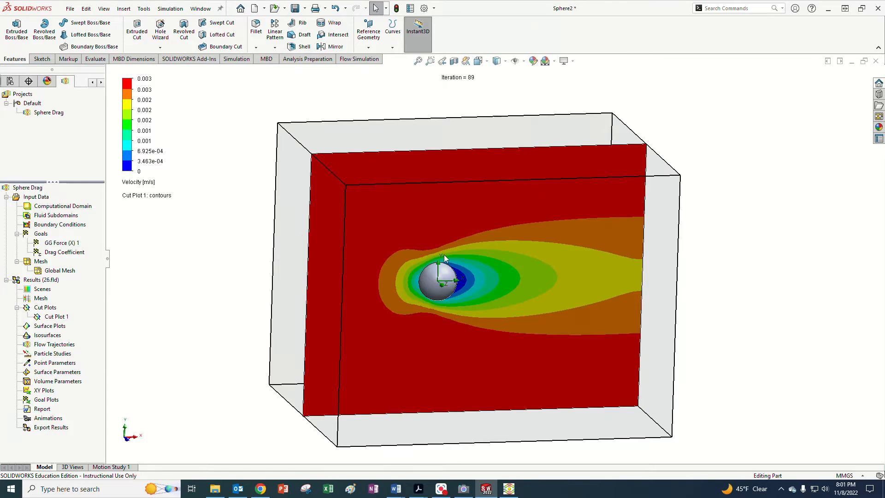
click(142, 126)
drag(174, 204, 161, 189)
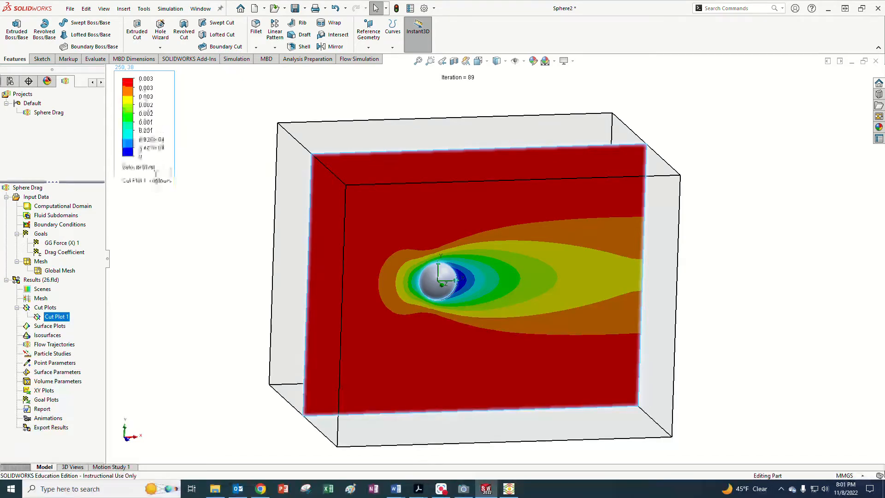
right_click(157, 141)
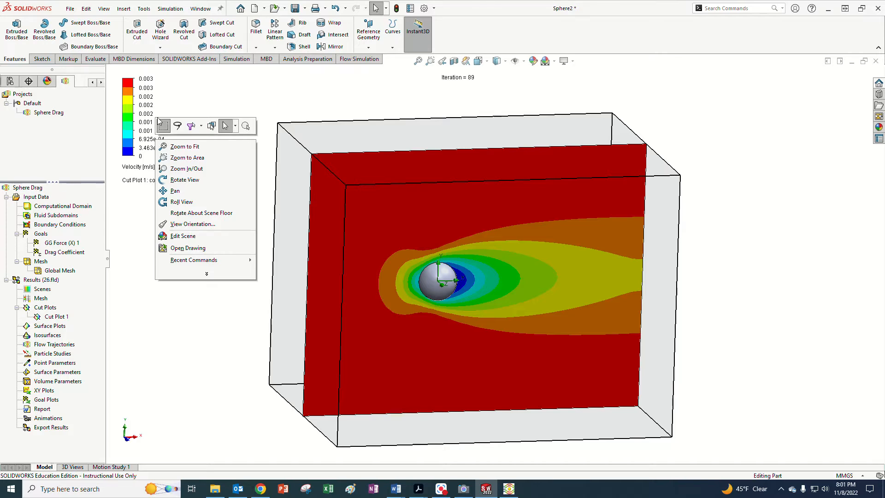
right_click(153, 103)
click(125, 168)
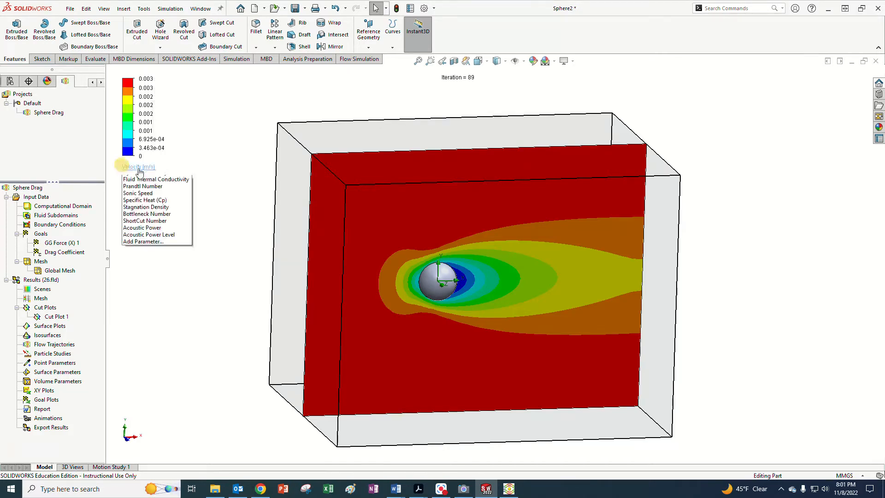
click(169, 146)
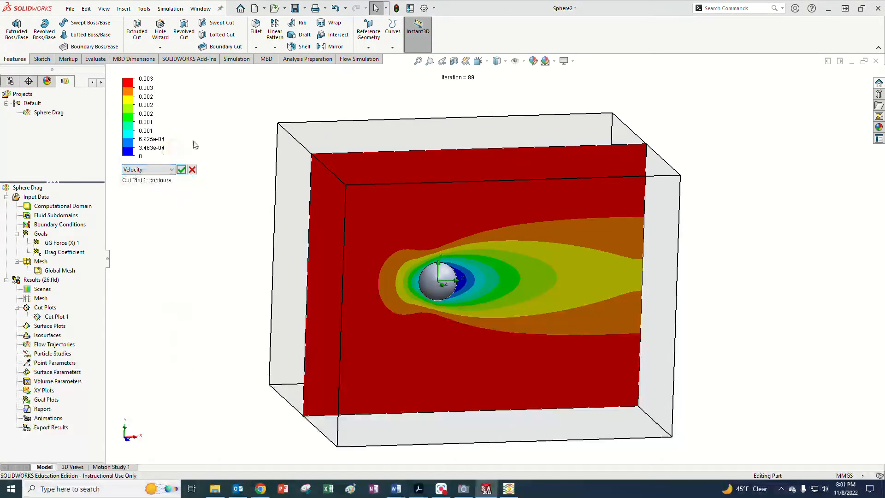
click(197, 139)
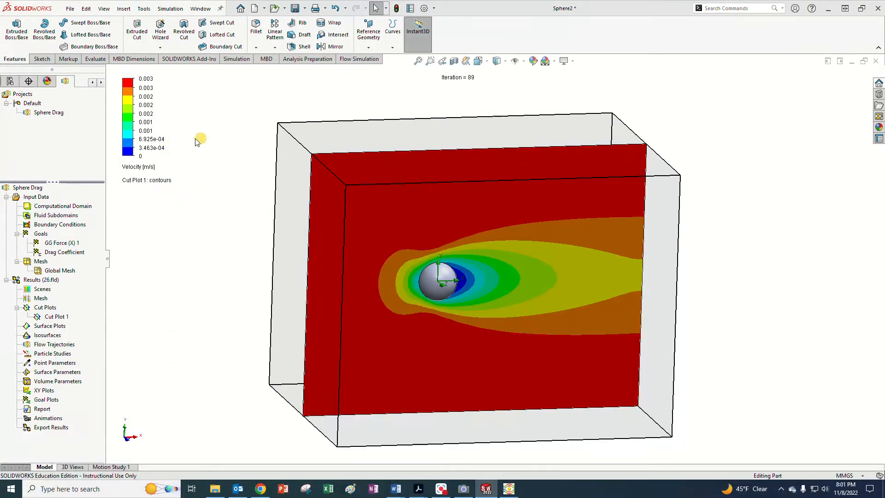
right_click(165, 131)
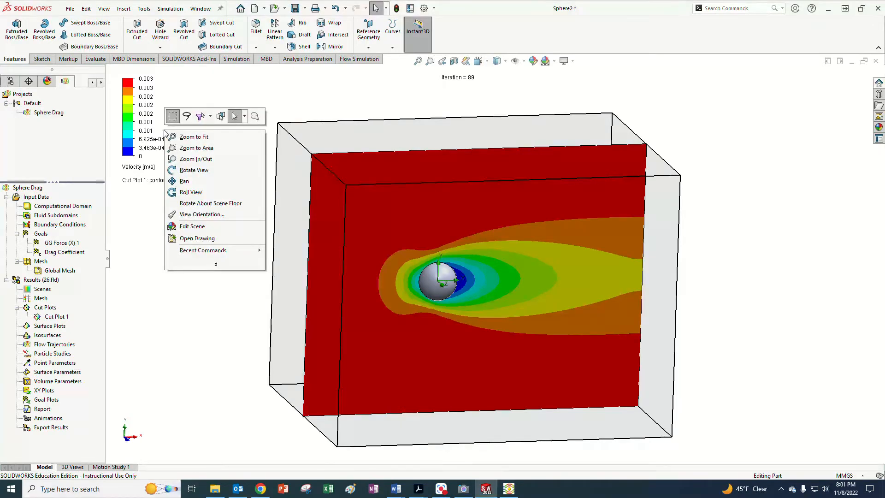
click(141, 186)
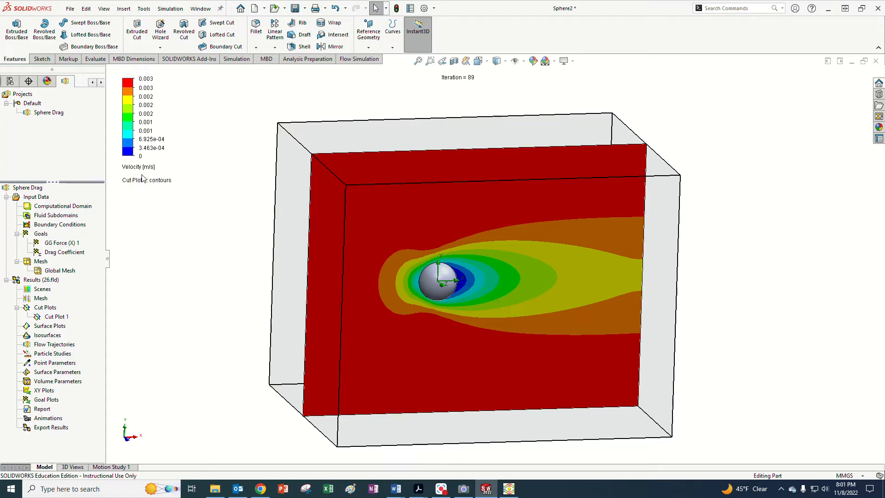
click(141, 167)
scroll(139, 151, down, 1)
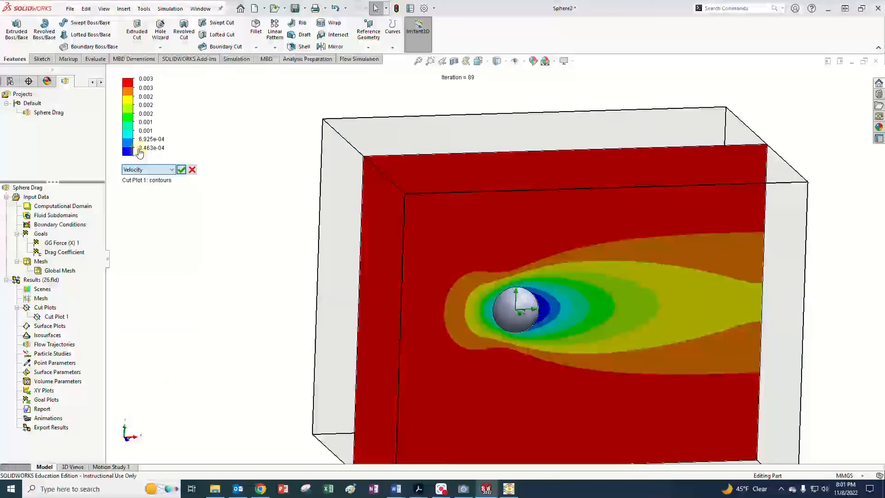
click(159, 94)
click(170, 80)
click(176, 97)
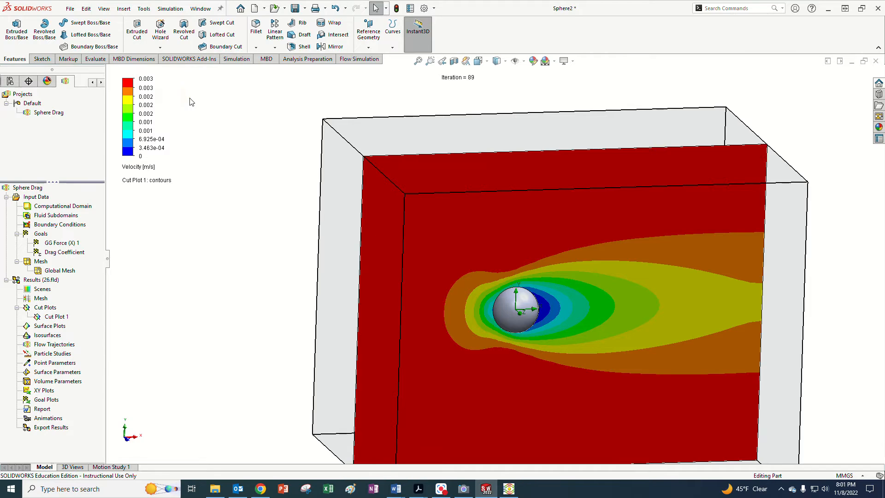
right_click(163, 125)
click(128, 194)
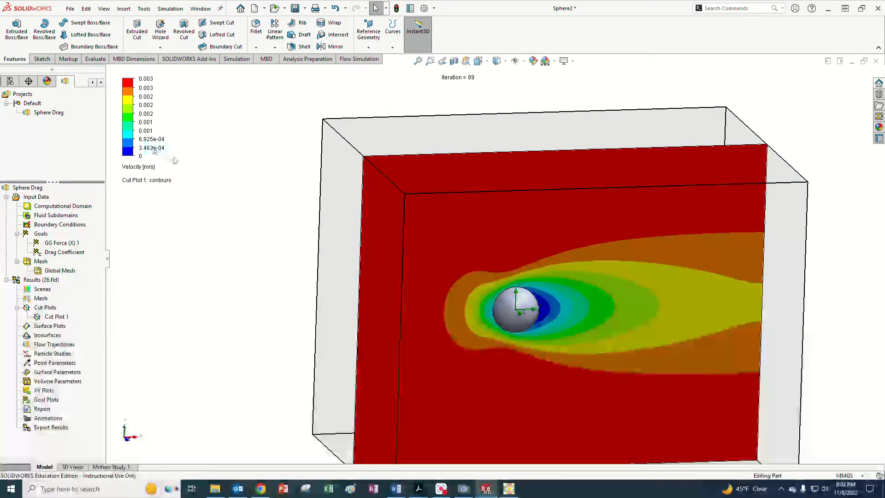
click(53, 318)
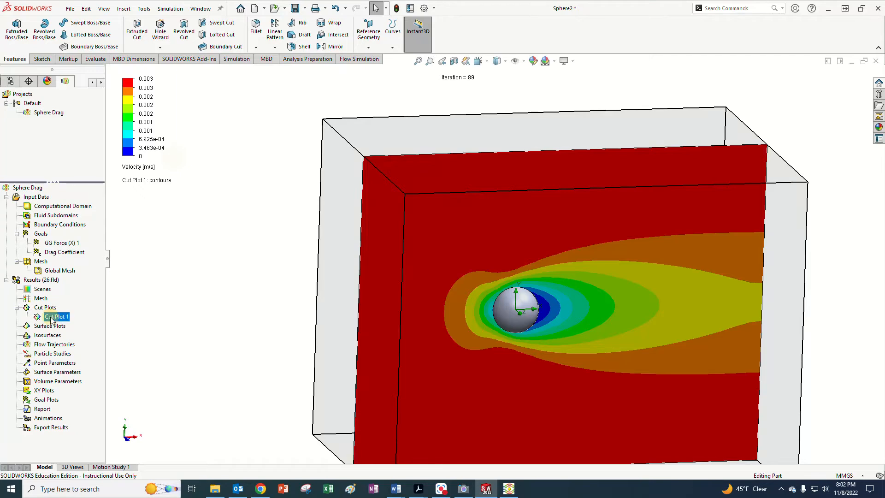
click(171, 187)
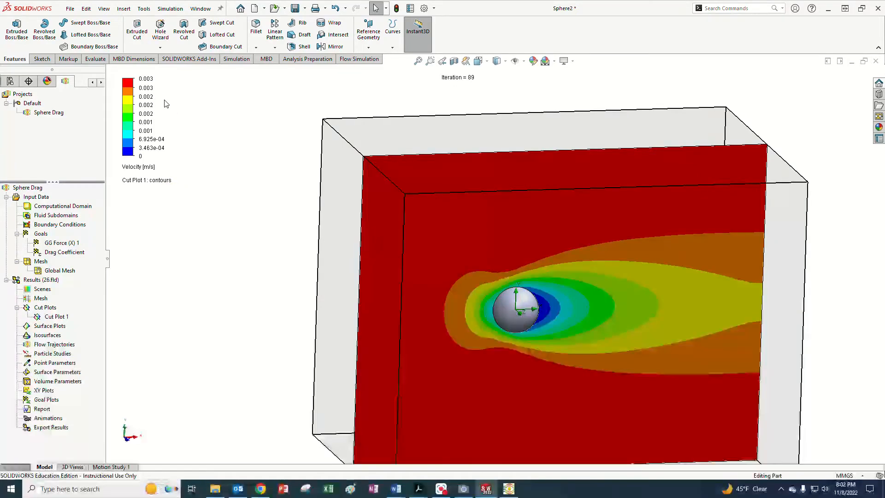
Step: Orient the model to the Front view and examine the velocity cut plot and the wake behind the sphere
click(129, 440)
scroll(530, 291, up, 3)
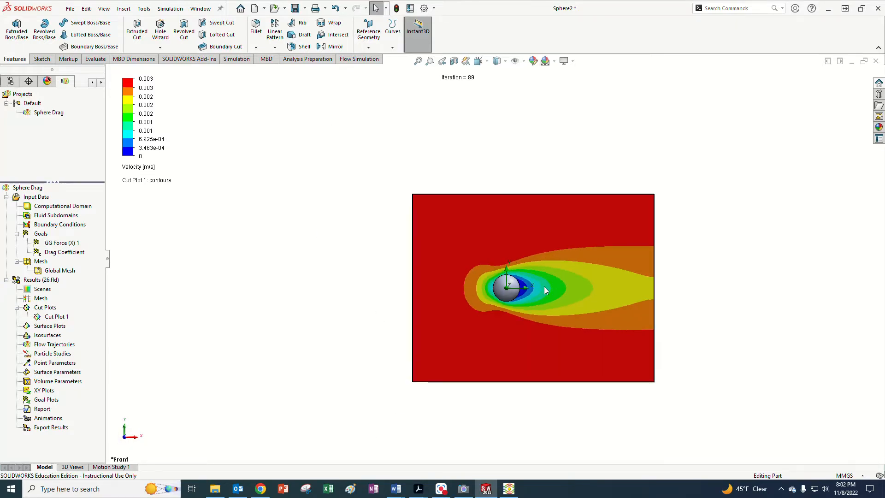
scroll(599, 284, down, 3)
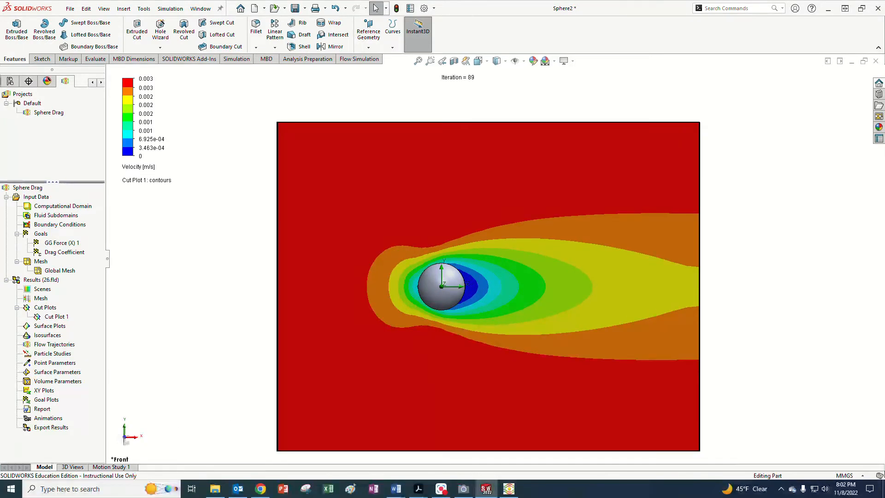
click(124, 433)
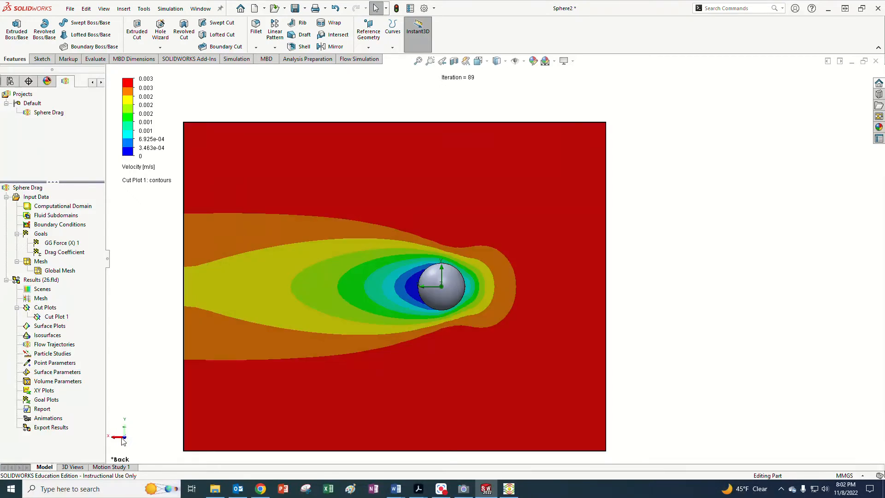
click(127, 441)
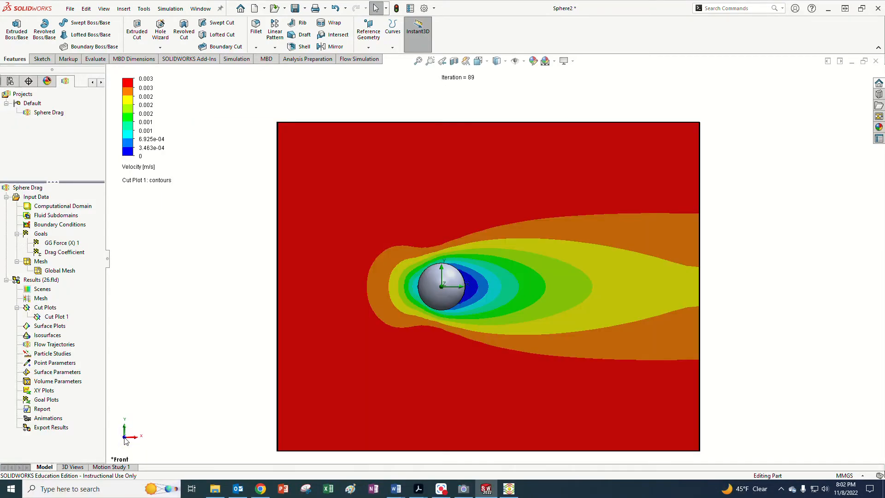
scroll(488, 339, up, 1)
scroll(531, 317, down, 1)
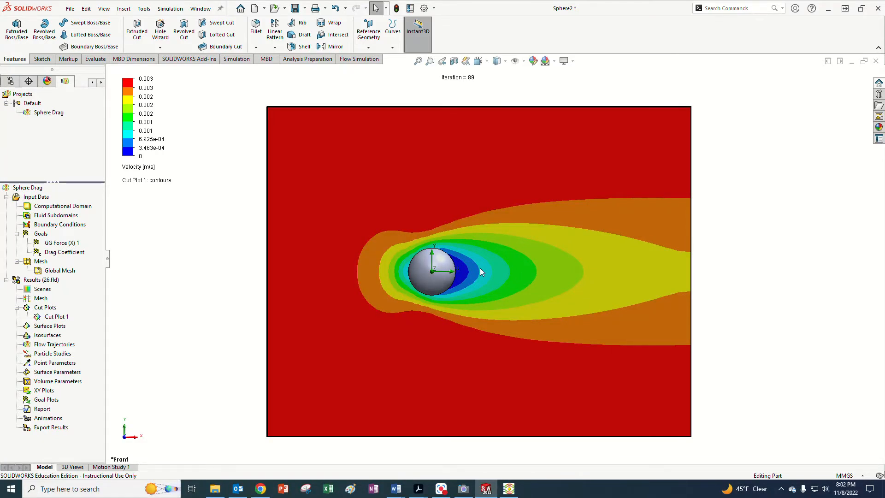
Step: Make the velocity colour legend of the cut plot horizontal and stretch it wider
right_click(52, 318)
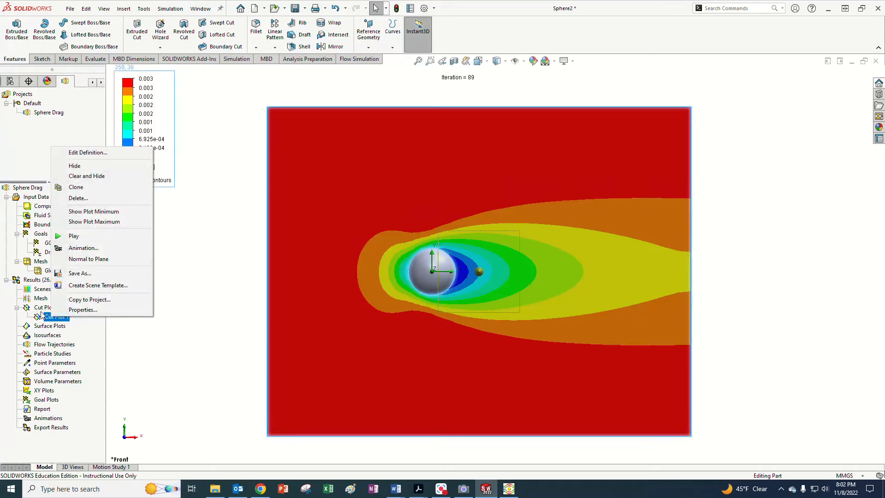
click(41, 312)
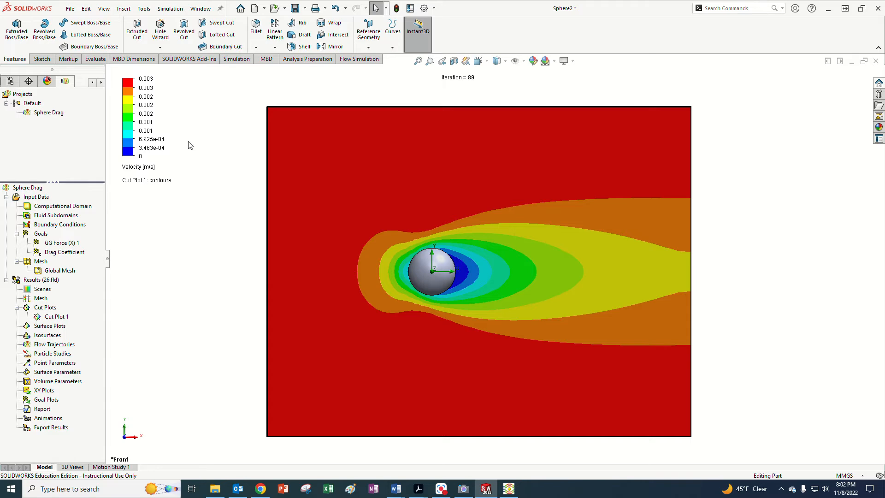
right_click(159, 112)
click(149, 105)
right_click(132, 89)
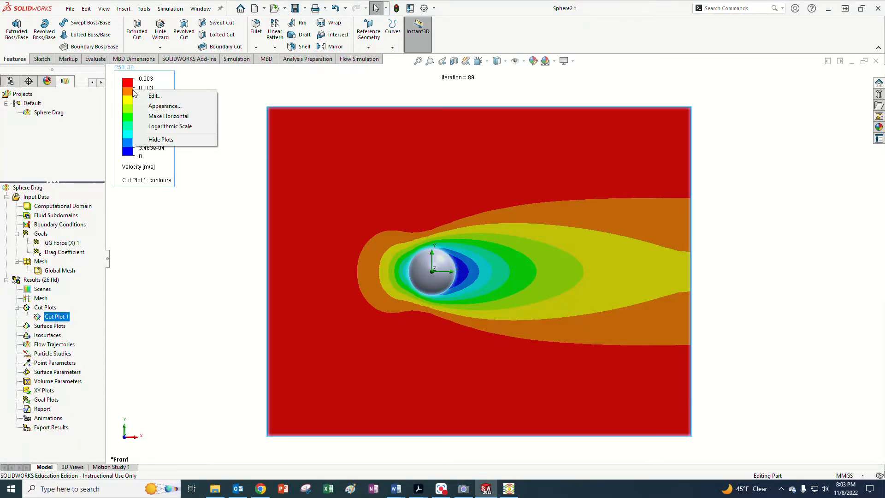
click(162, 117)
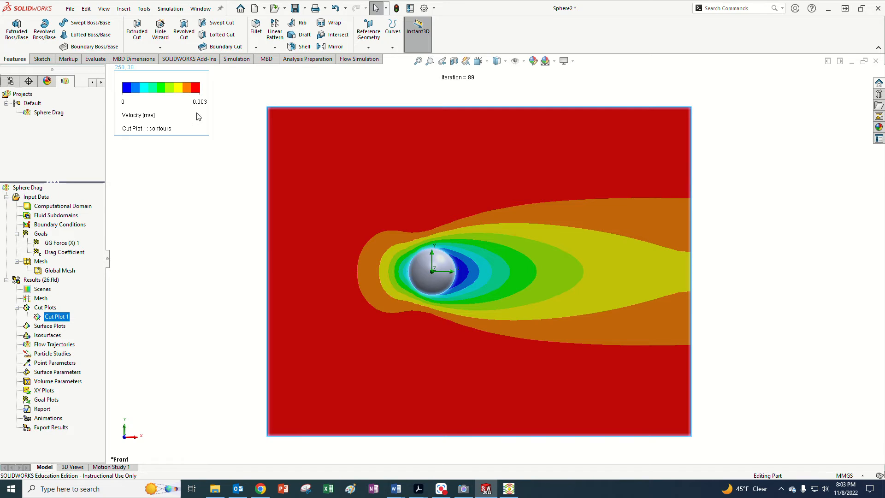
drag(209, 109, 242, 110)
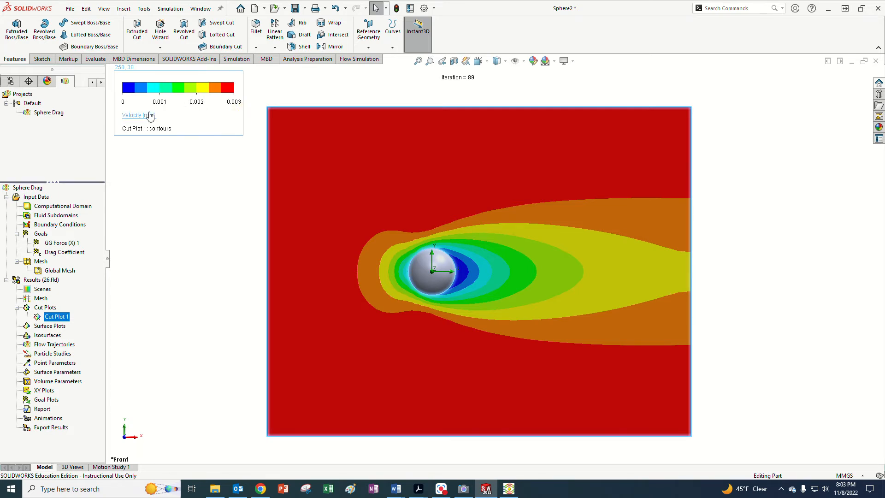
right_click(190, 116)
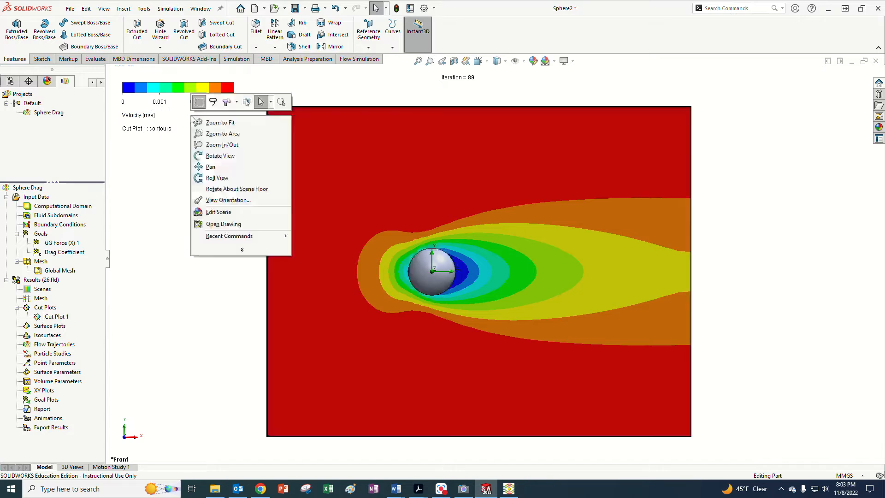
click(189, 119)
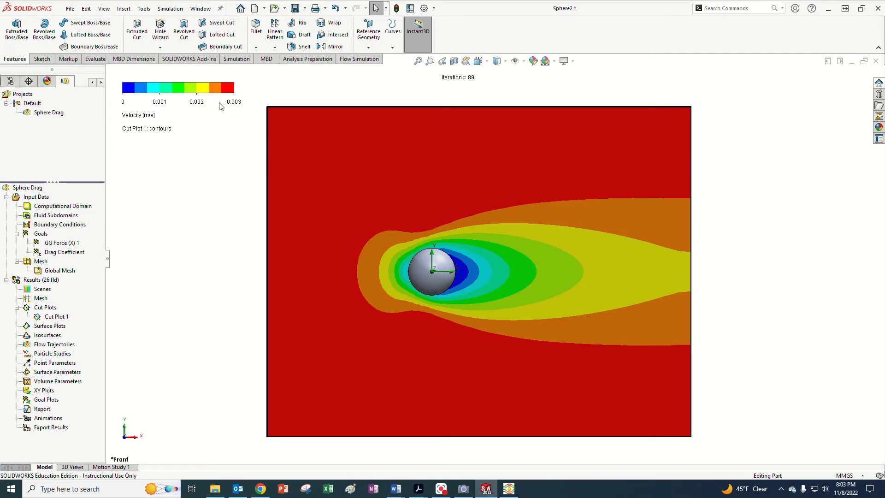
Step: Reset the velocity legend's appearance to its defaults, with a palette height of 200 and a width of 20
right_click(161, 87)
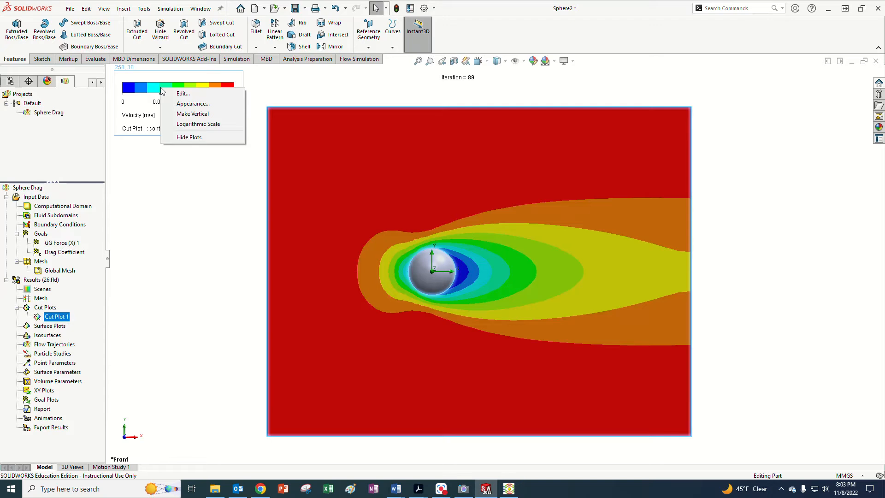
click(178, 106)
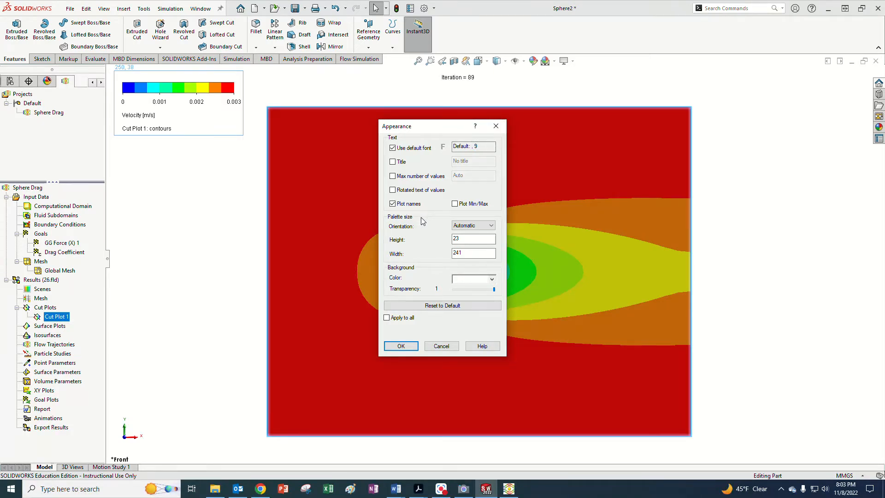
click(440, 308)
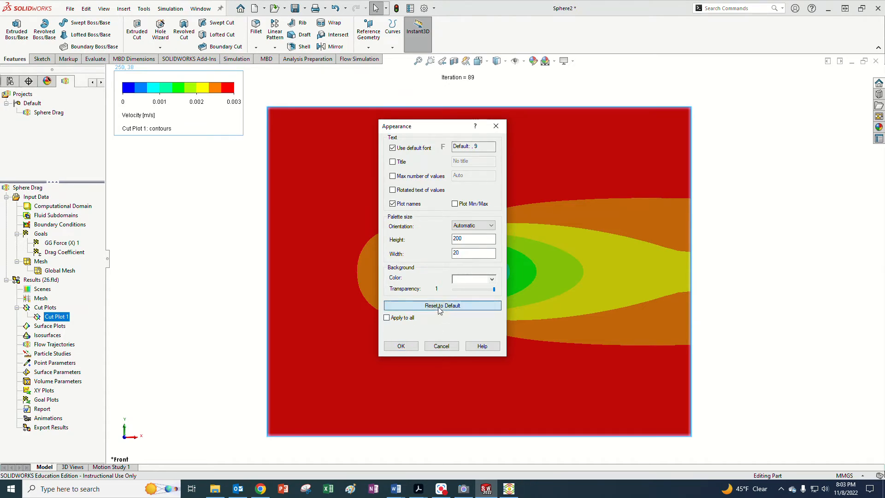
click(402, 346)
click(402, 347)
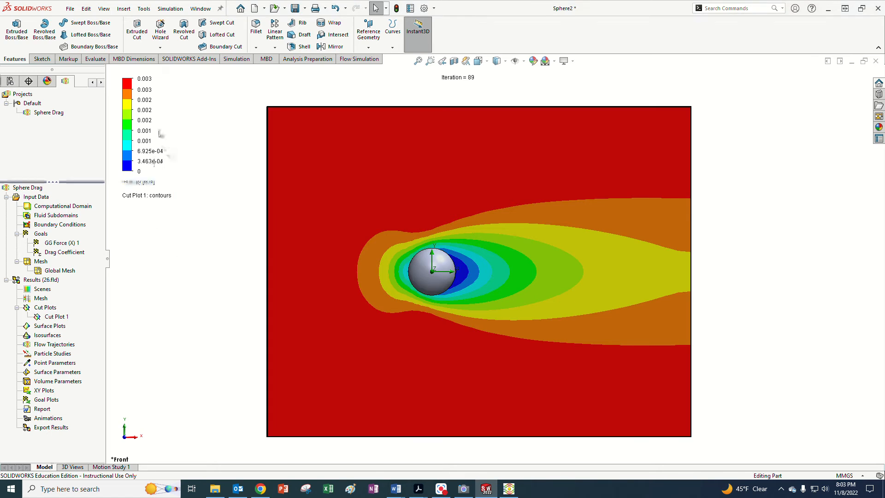
Step: Make the velocity colour legend of the cut plot horizontal again at its default size
mouse_move(121, 103)
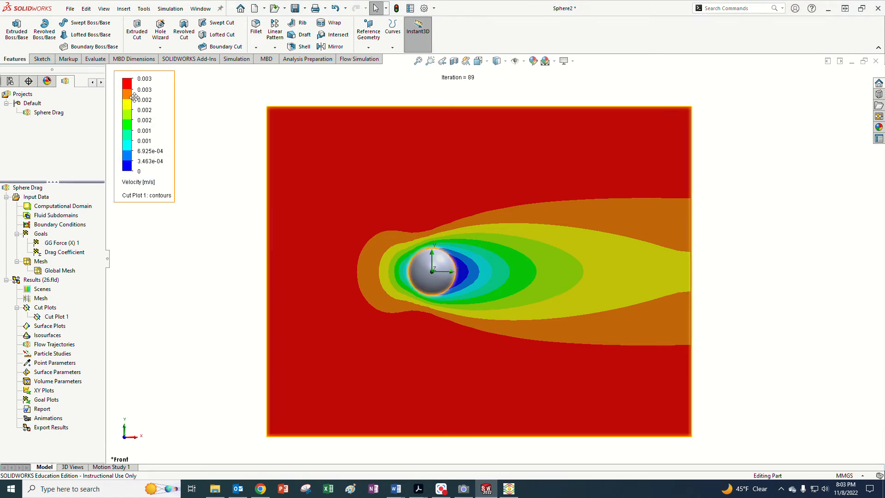
right_click(135, 99)
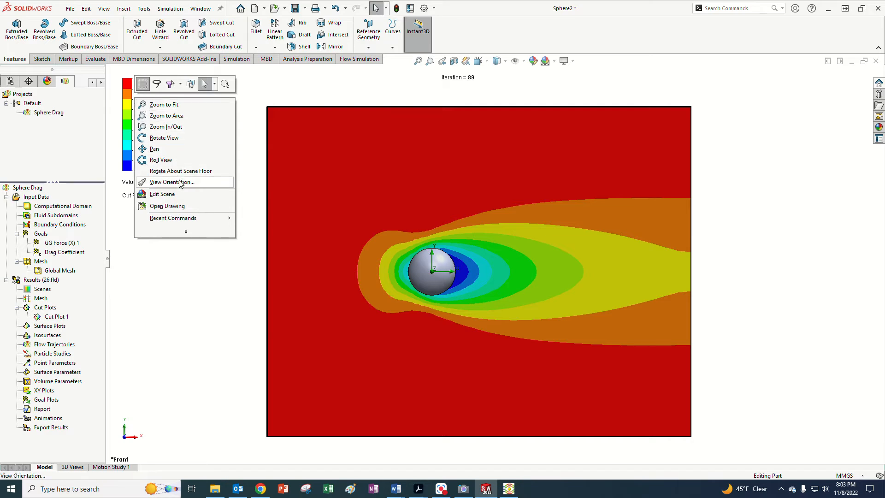
click(150, 279)
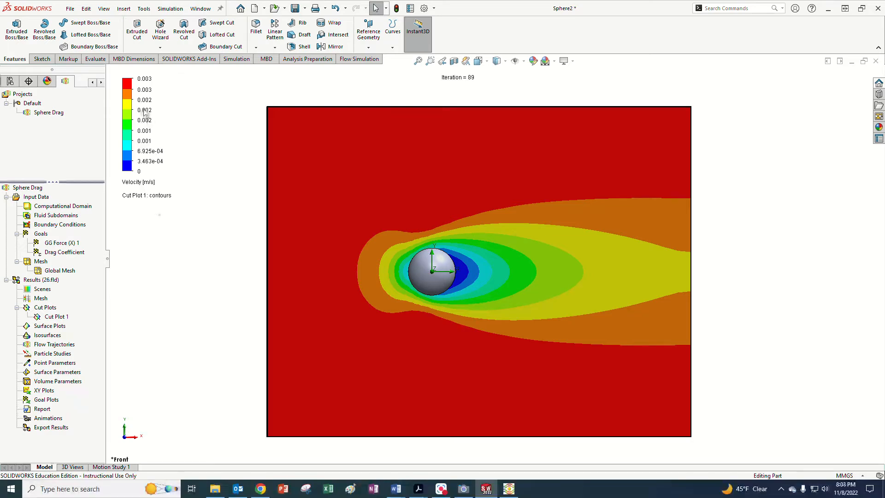
right_click(123, 100)
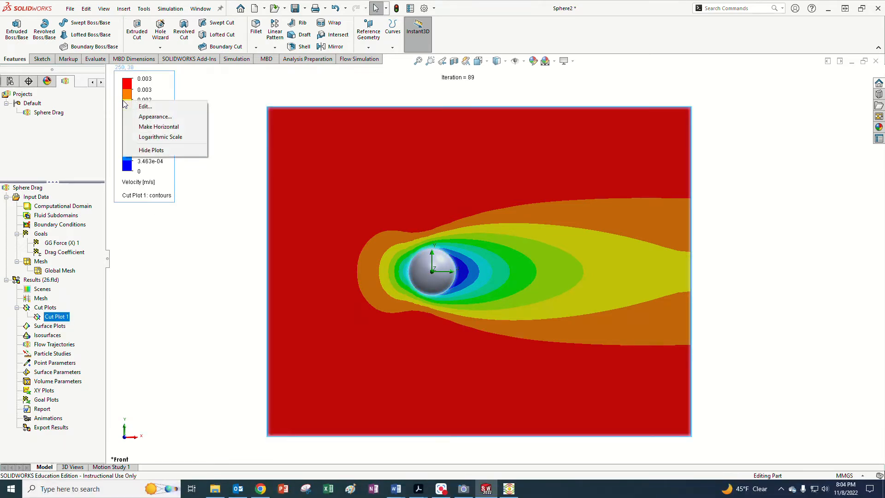
click(138, 122)
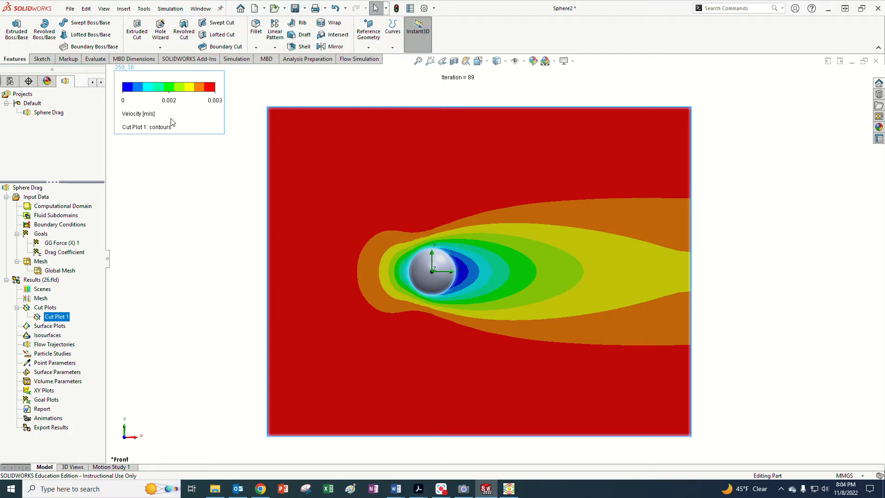
right_click(169, 119)
click(161, 107)
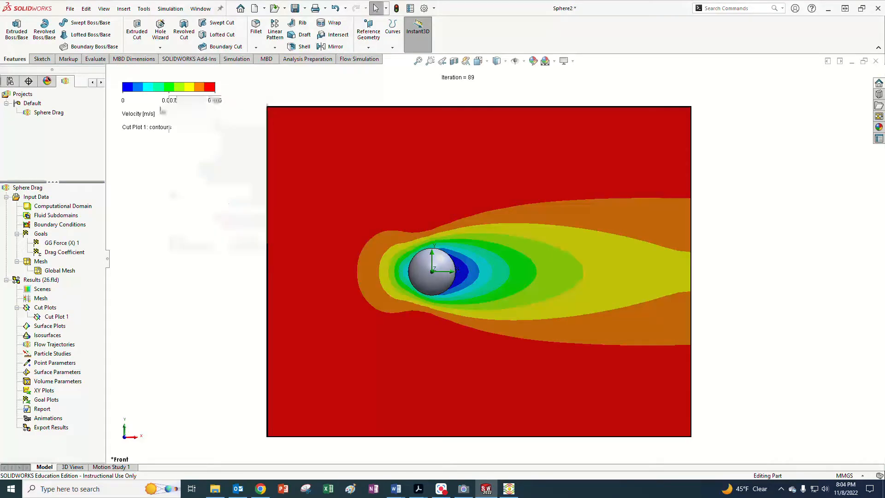
Step: Edit the velocity colour bar and reduce the number of levels to 9
right_click(156, 85)
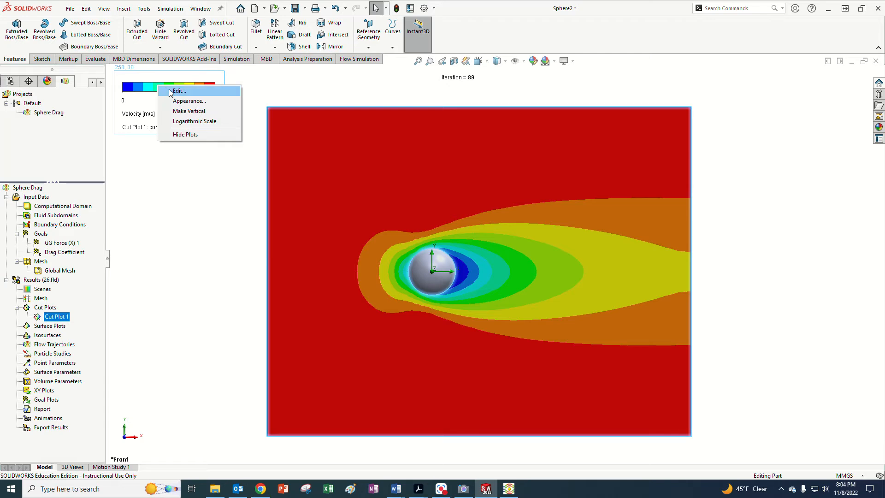
click(170, 91)
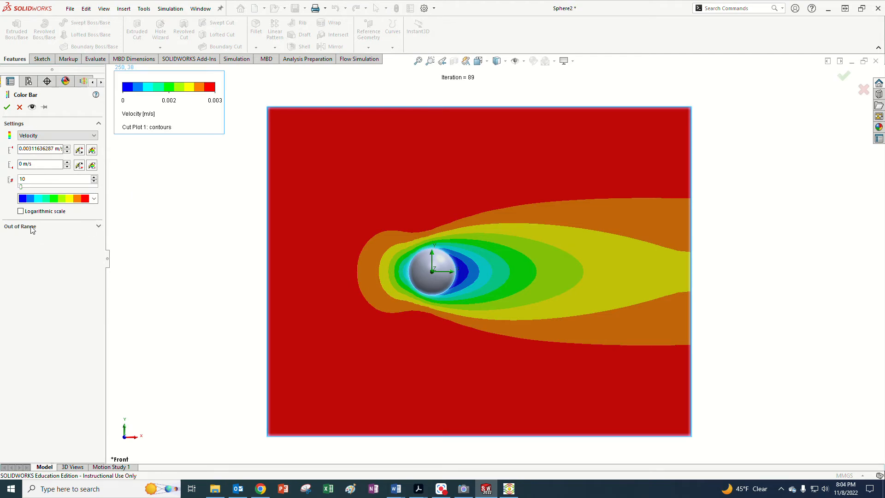
click(94, 199)
click(101, 194)
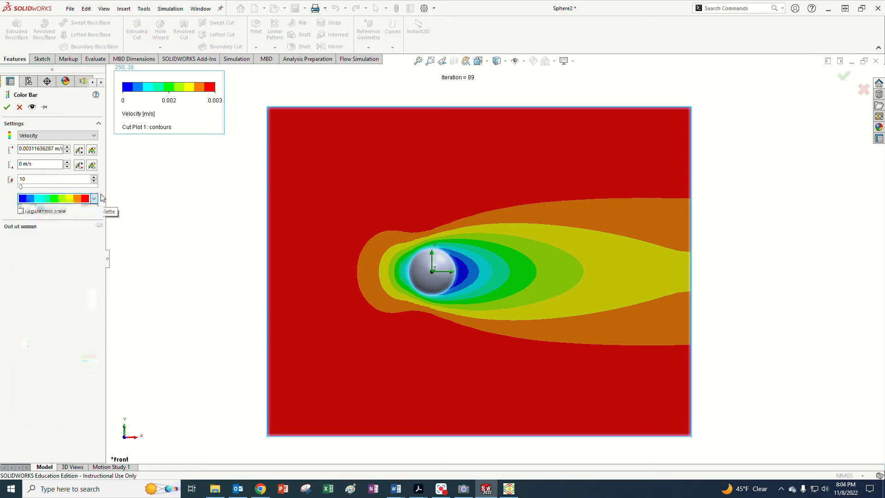
mouse_move(21, 189)
mouse_down()
mouse_move(31, 189)
mouse_move(21, 190)
mouse_up()
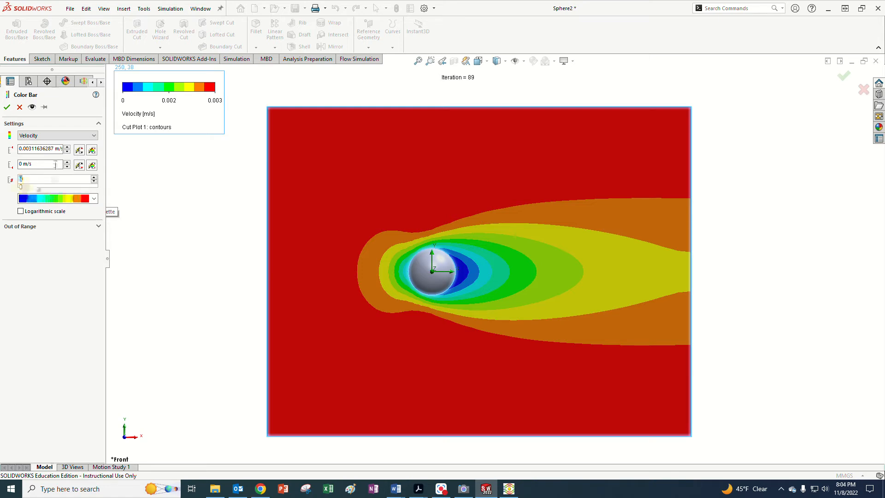
Step: Set the maximum of the velocity colour bar to 0.003 m/s and apply the change
click(43, 150)
drag(31, 150, 66, 151)
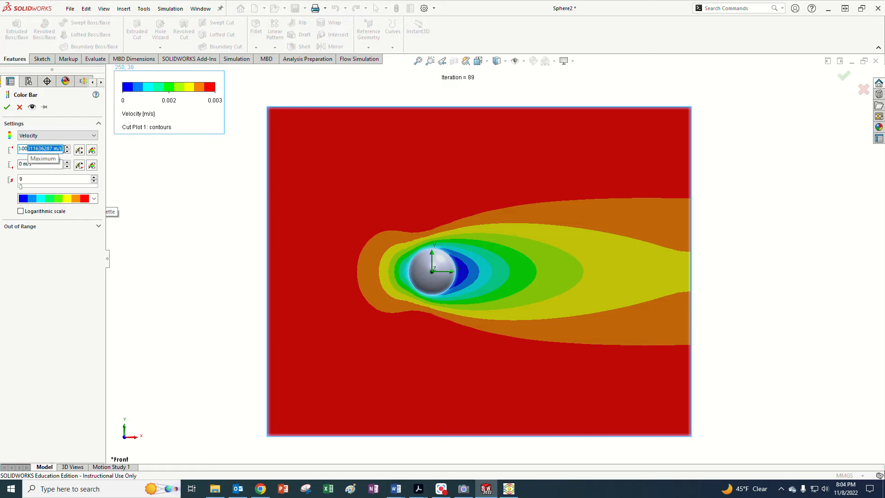
key(BackSpace)
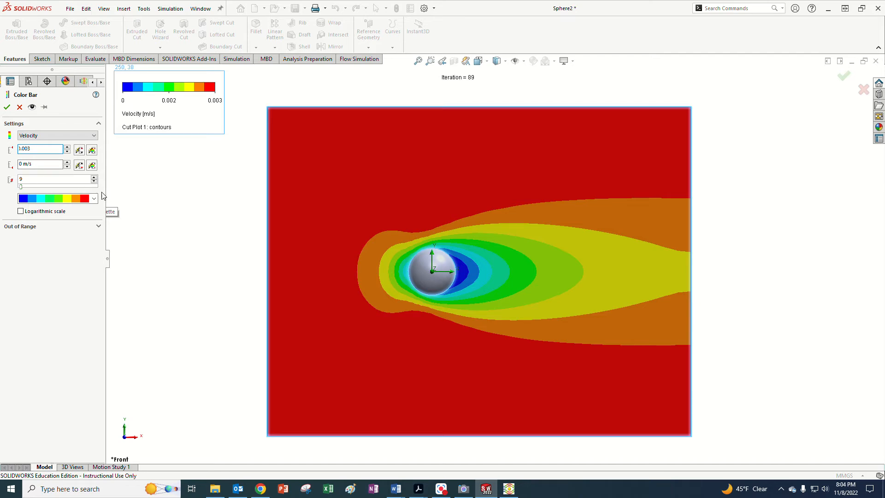
key(Return)
click(7, 109)
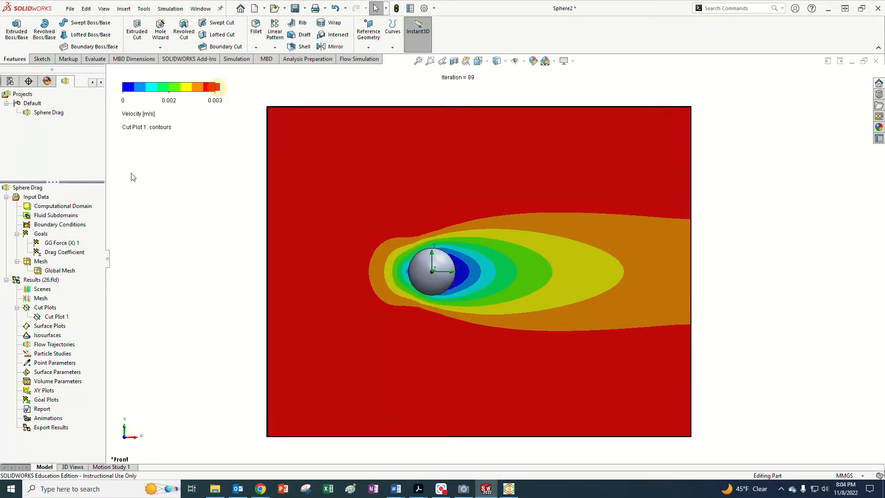
Step: Add velocity vectors with 0.01 m spacing to the Front Plane cut plot alongside the contours and examine the flow around the sphere
click(49, 317)
right_click(48, 318)
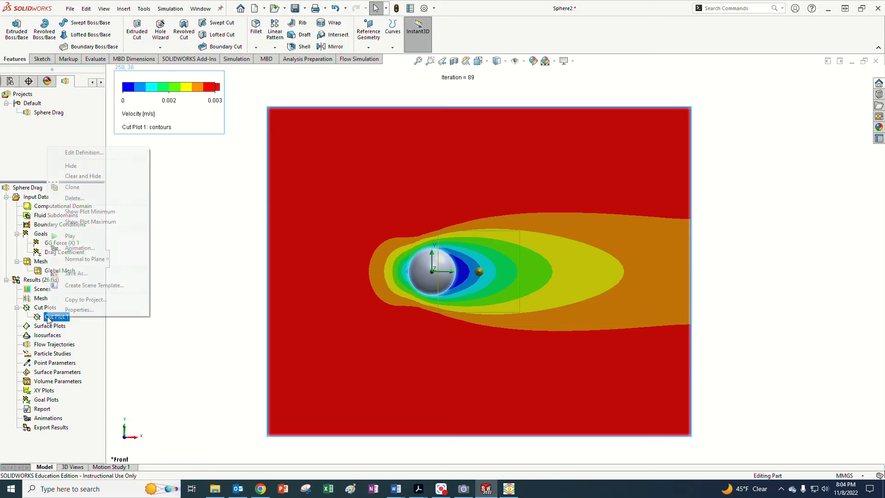
click(77, 152)
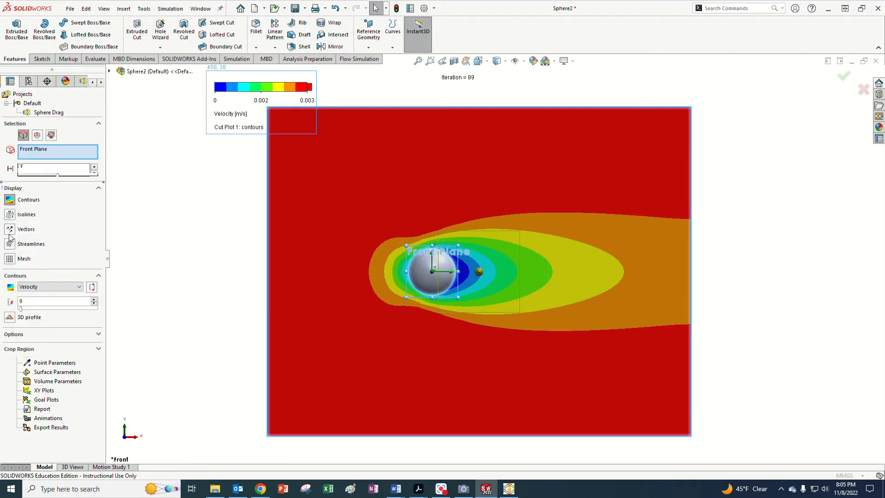
click(9, 230)
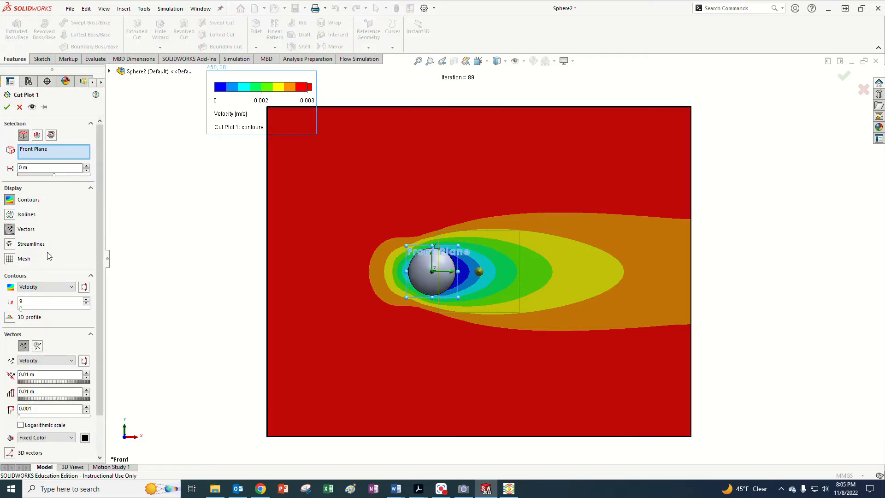
click(16, 232)
click(15, 231)
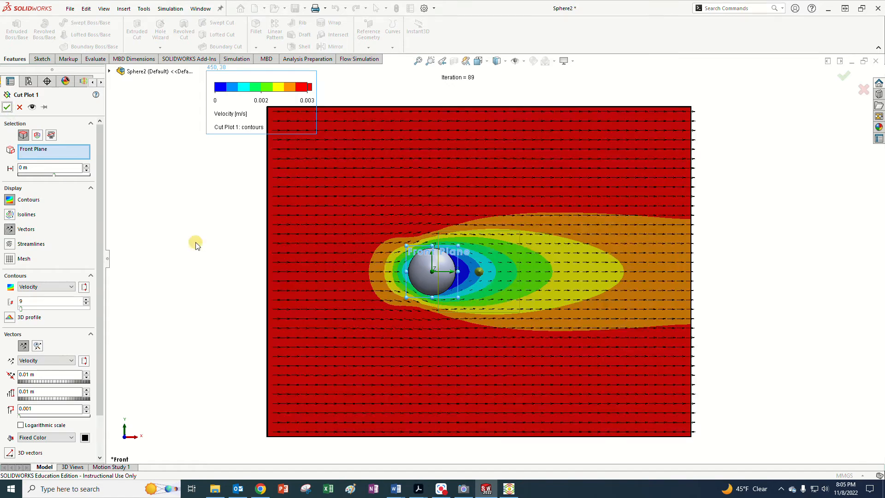
key(Return)
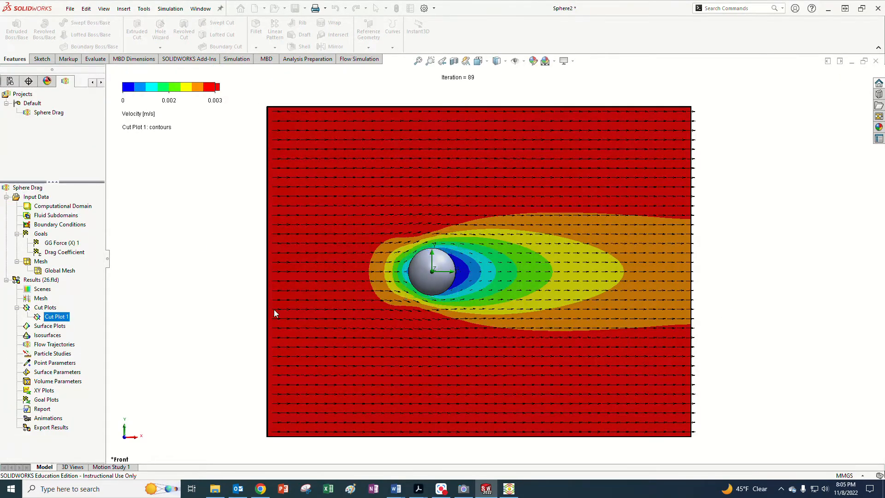
click(236, 304)
scroll(236, 304, down, 1)
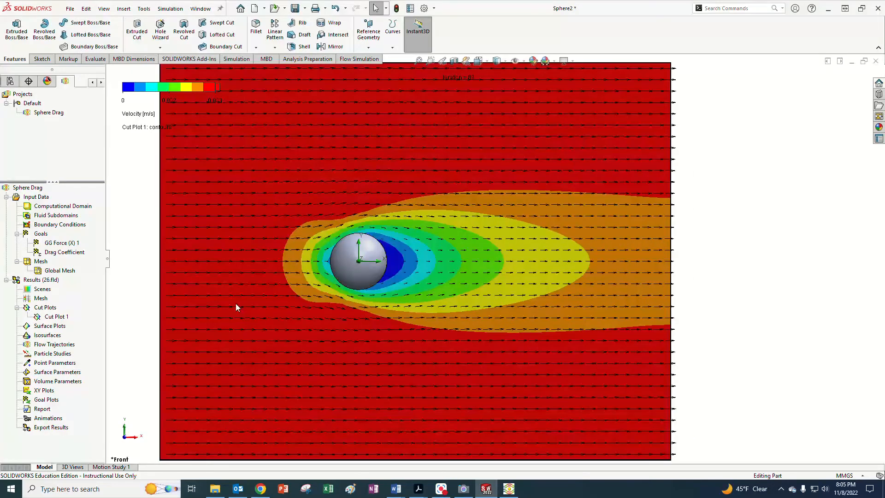
scroll(236, 303, up, 1)
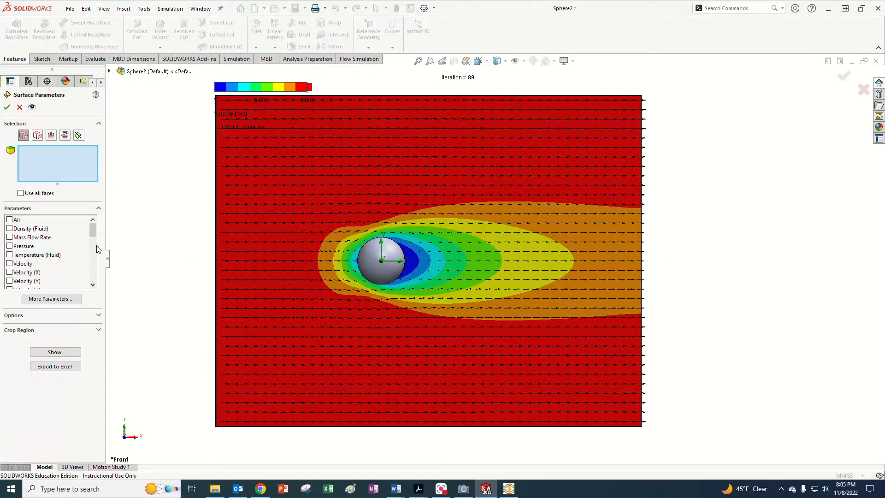
Step: Export all surface parameters of the sphere's face, in the Global Coordinate System, to Excel
click(9, 219)
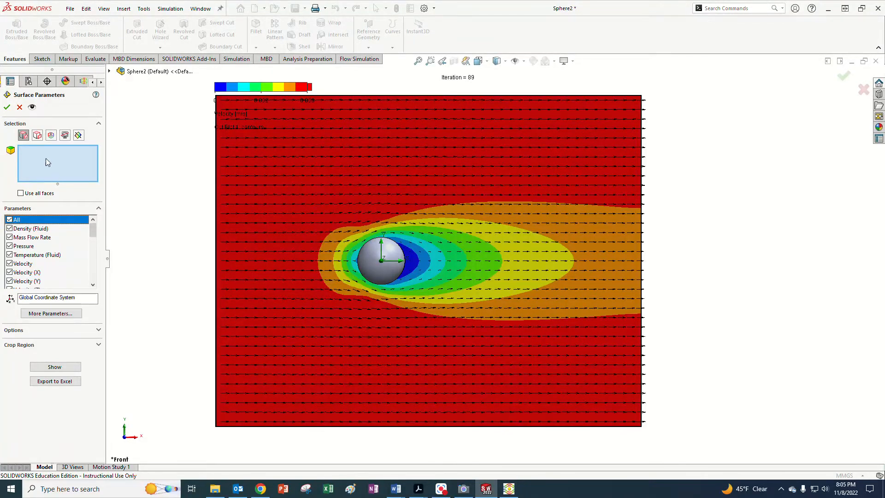
click(34, 167)
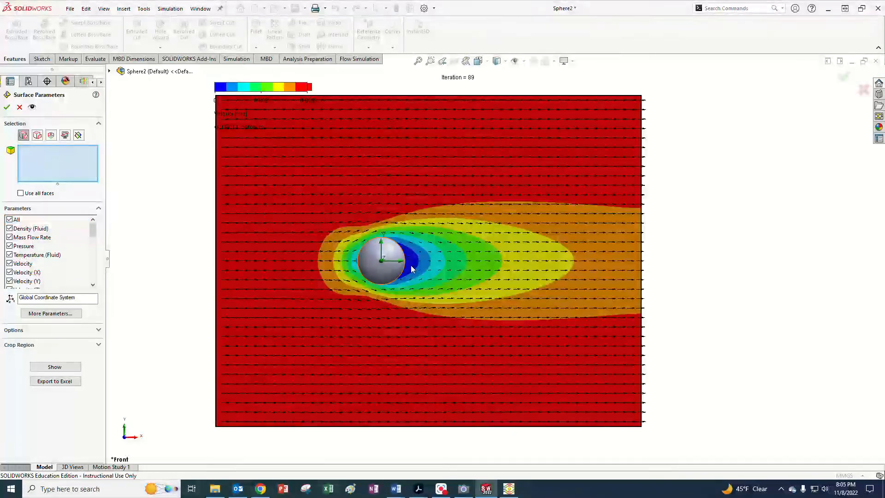
click(357, 260)
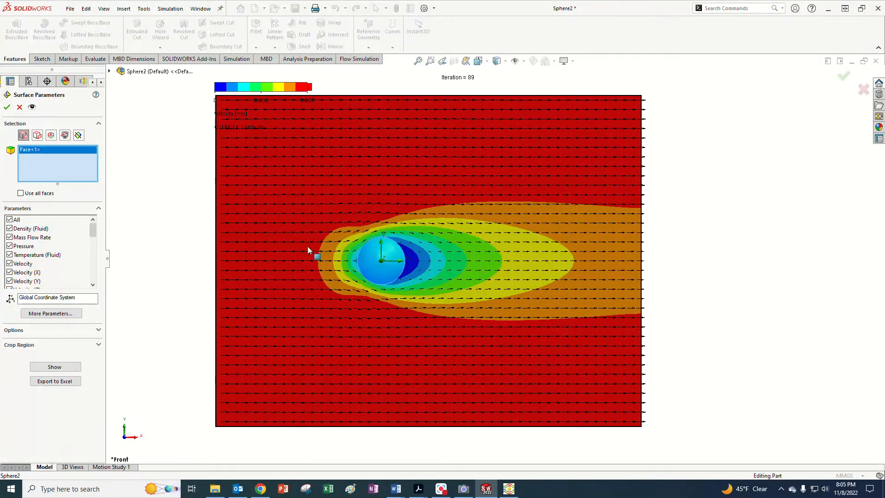
drag(94, 234, 93, 280)
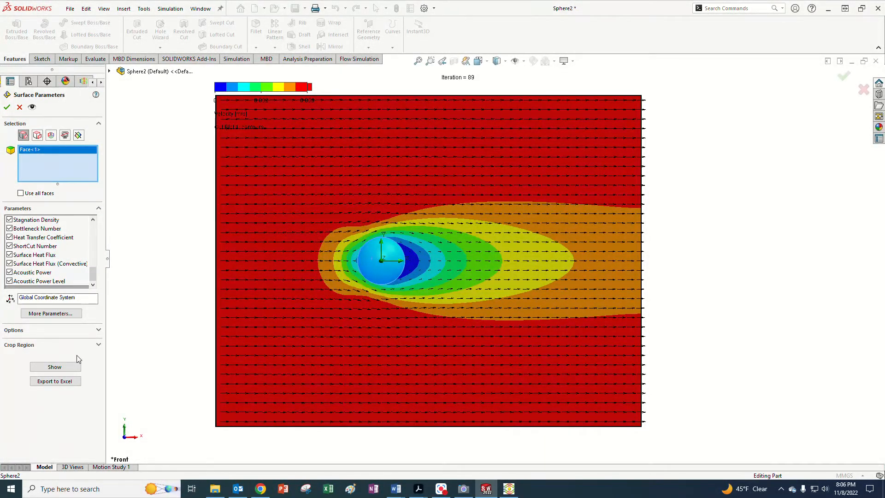
click(57, 381)
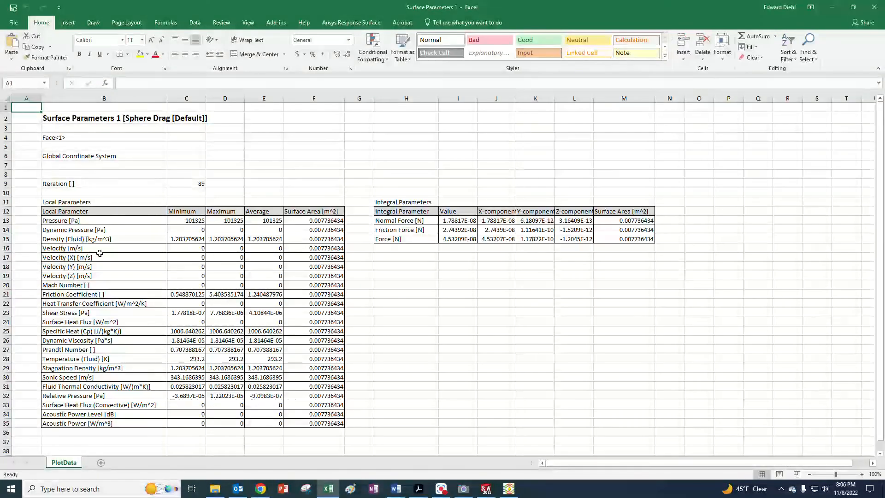
Step: Examine the X-component of the total force in the exported integral parameters table
click(497, 238)
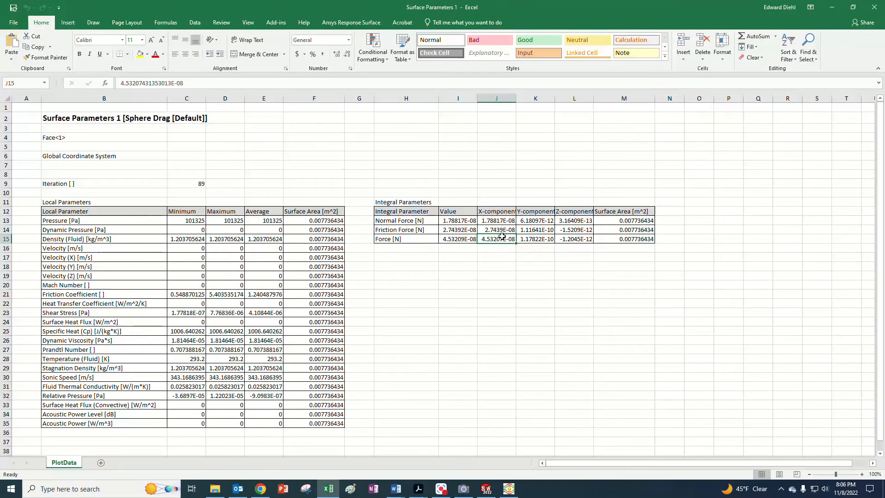
click(426, 236)
click(505, 238)
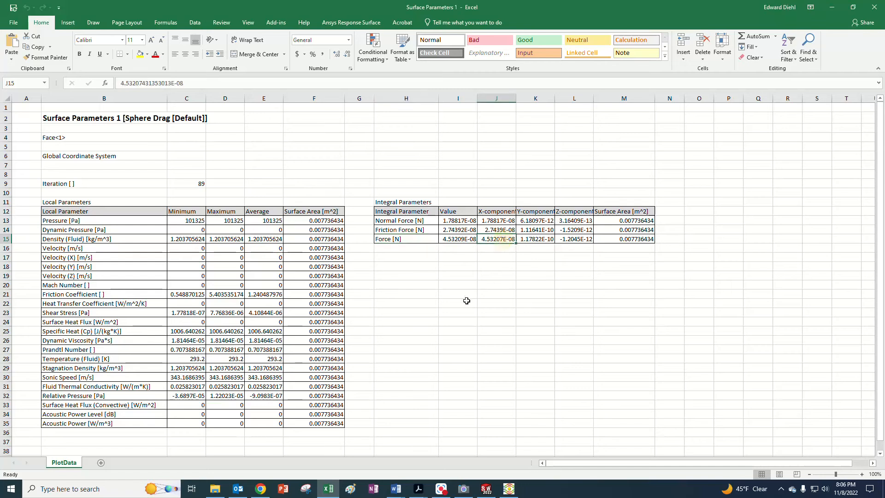
Step: Enter the labels rho, mu, diam, velocity and area down cells H21 to H25 below the integral parameters table
click(419, 295)
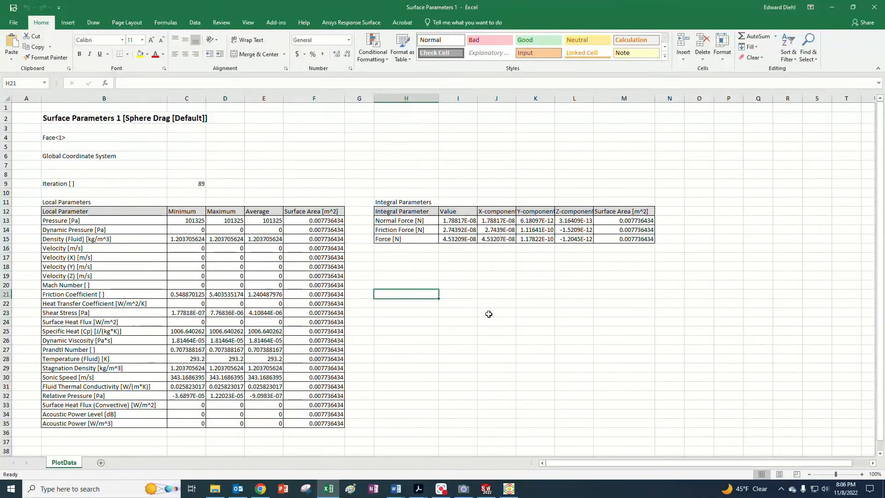
text(rho)
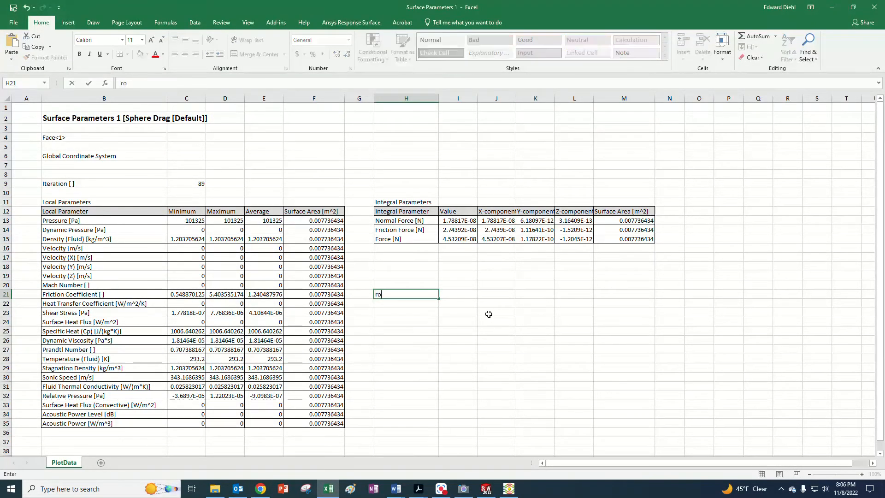
key(Return)
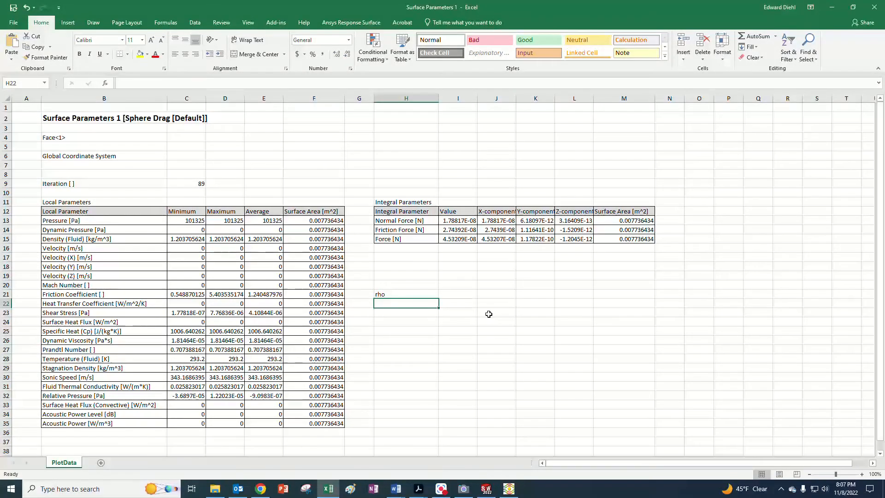
text(mu)
key(Return)
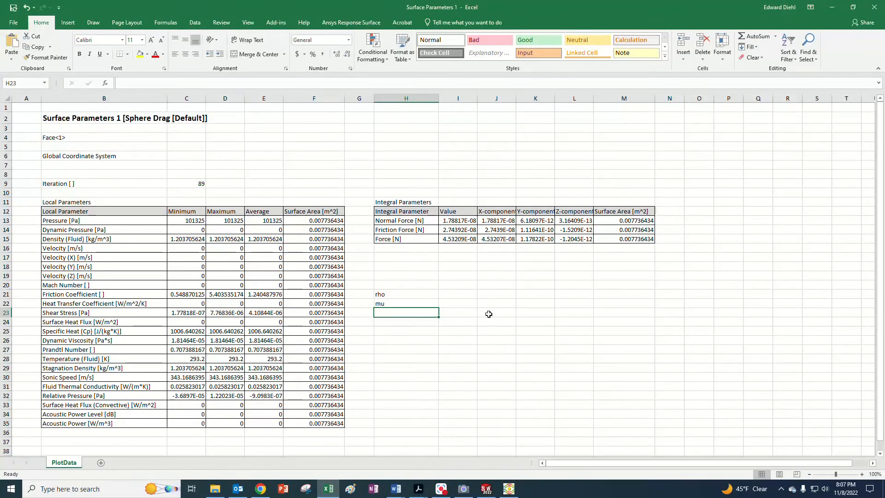
text(diam)
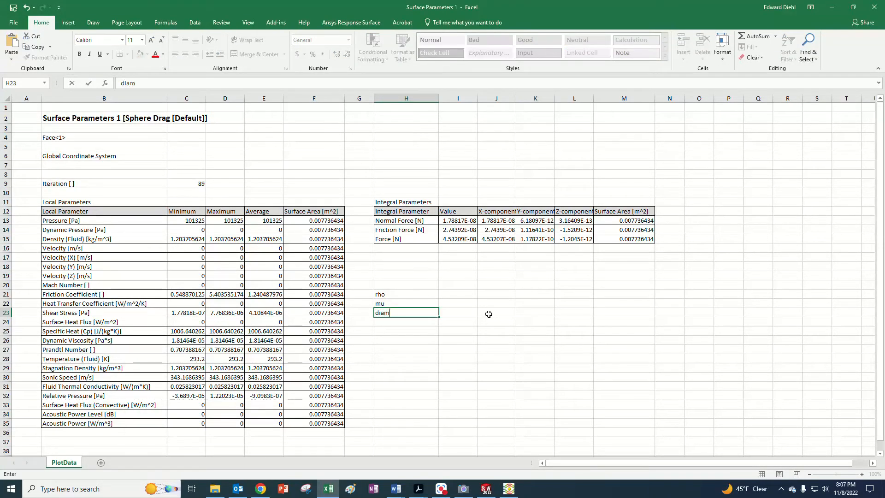
key(Return)
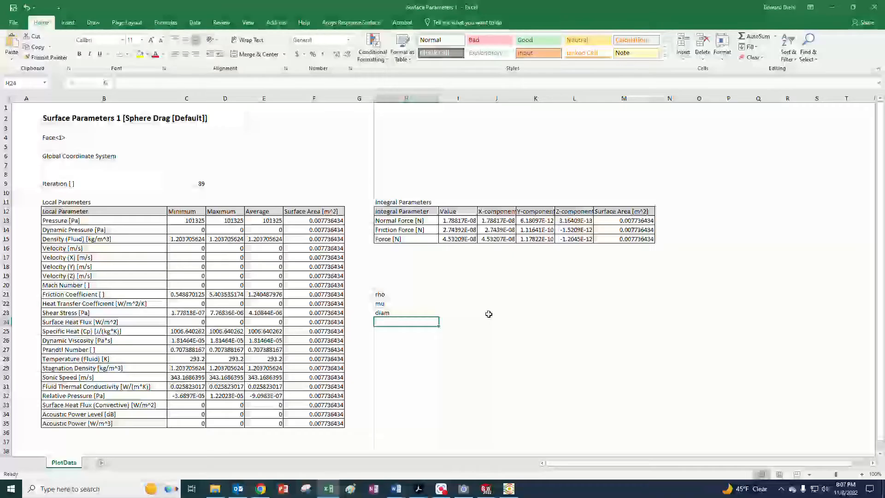
text(velocity)
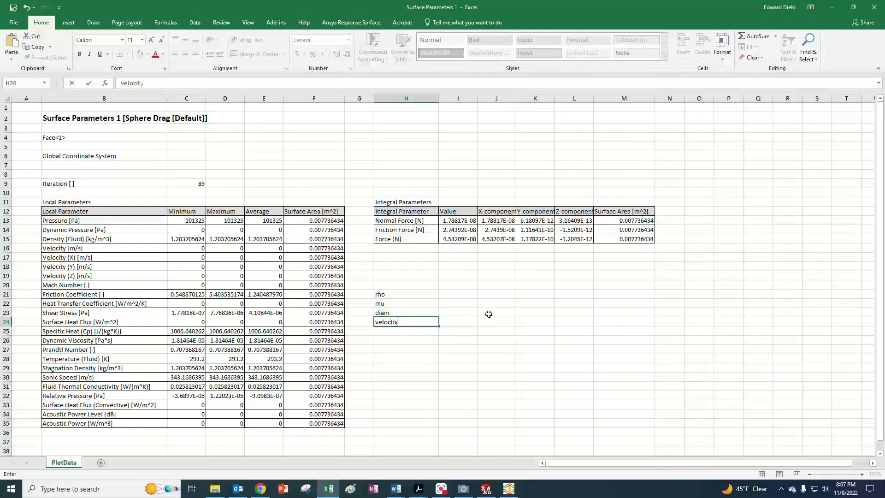
key(Return)
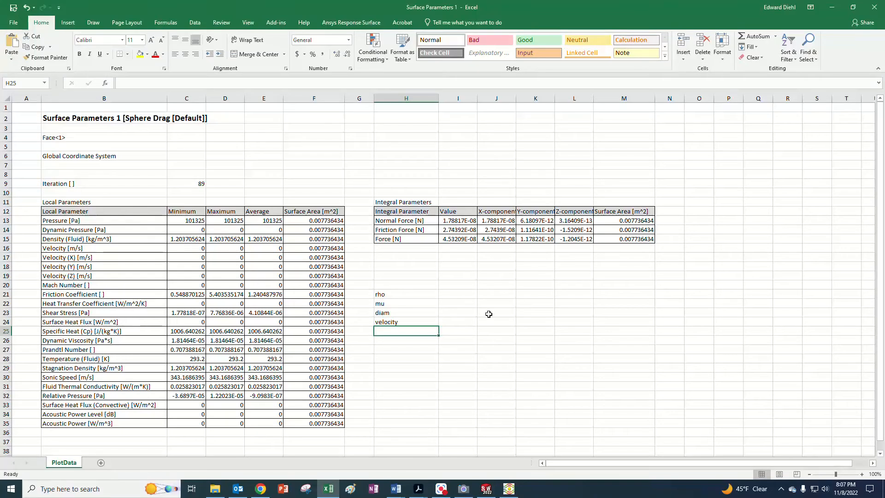
text(area)
key(Return)
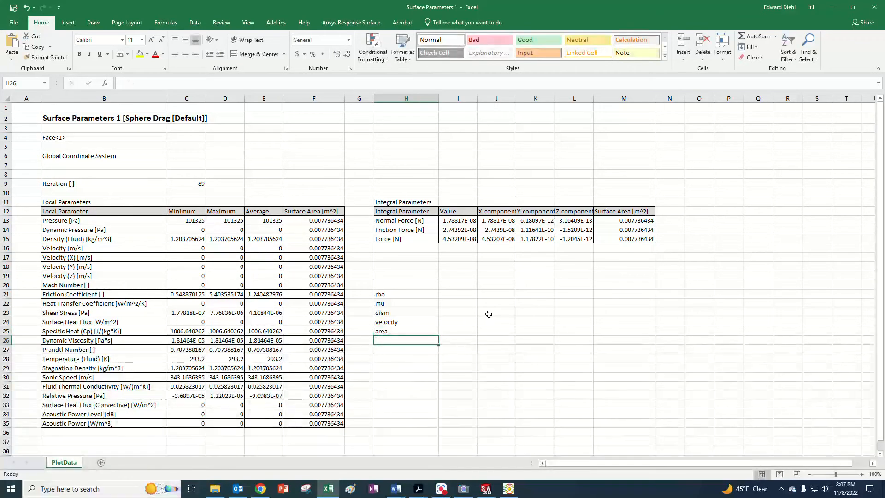
Step: Enter 1.204 as the rho value in I21 and compare it with the exported fluid density row
click(453, 295)
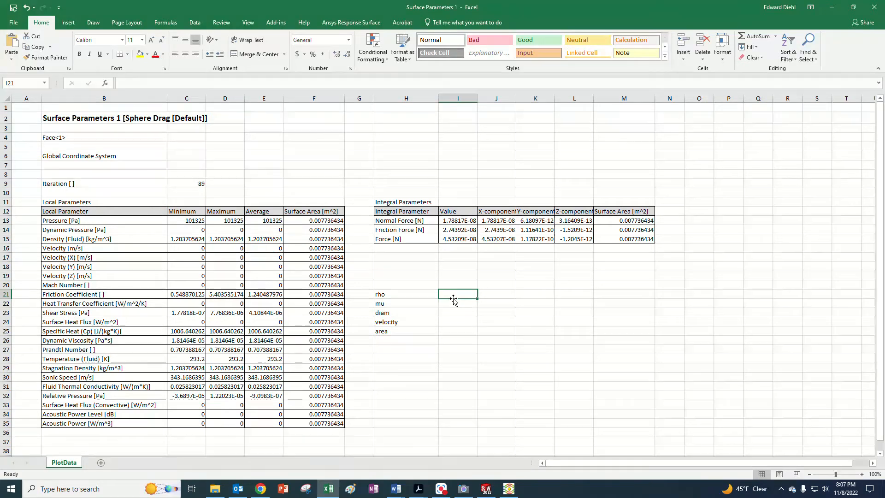
text(1.)
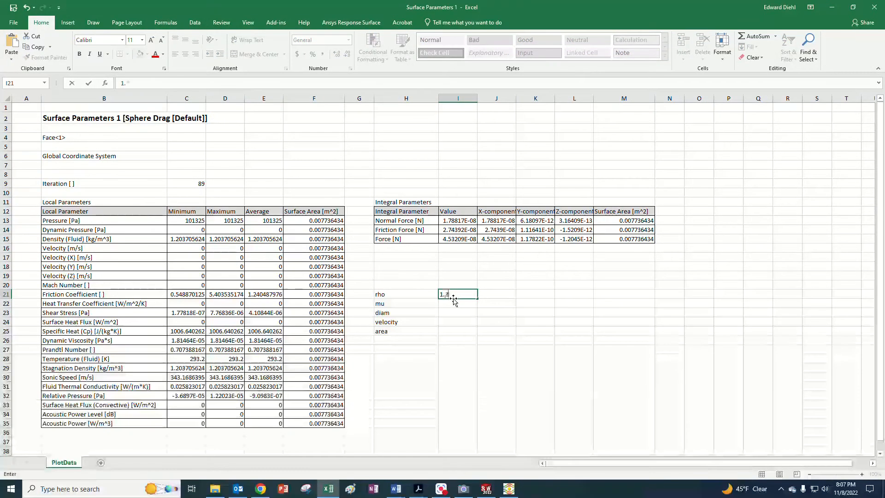
text(204)
key(Return)
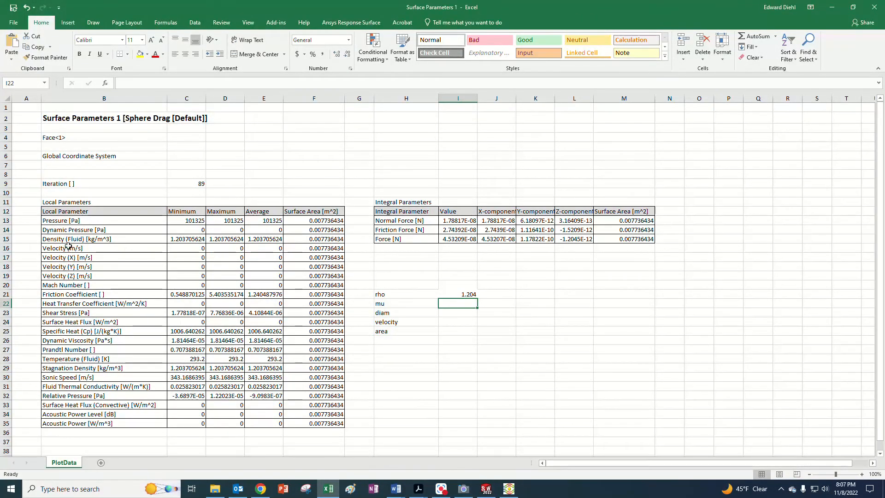
click(118, 240)
drag(182, 240, 267, 240)
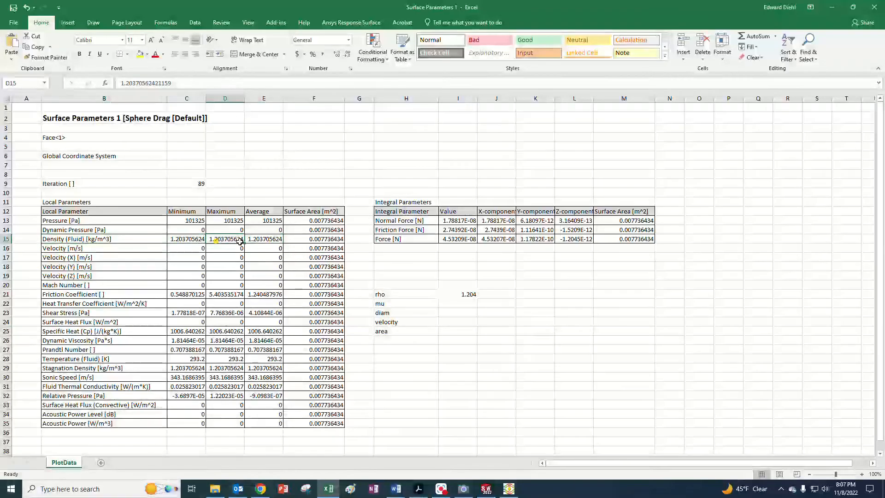
click(265, 239)
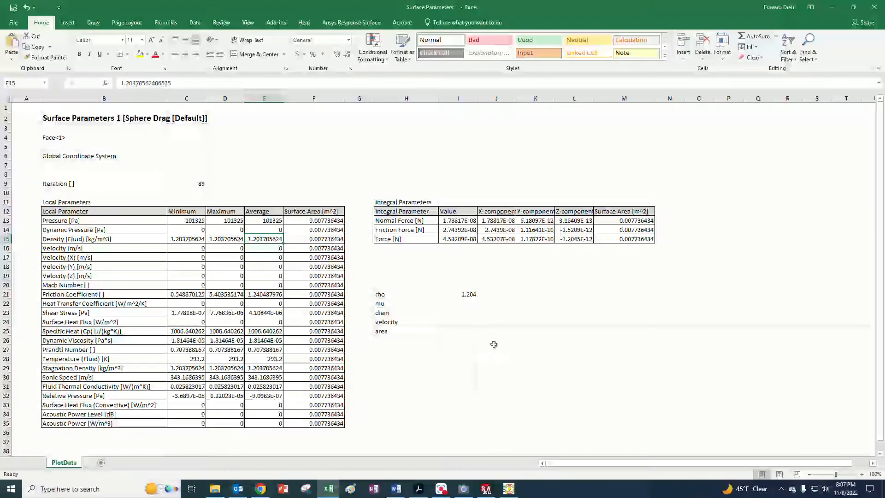
click(468, 302)
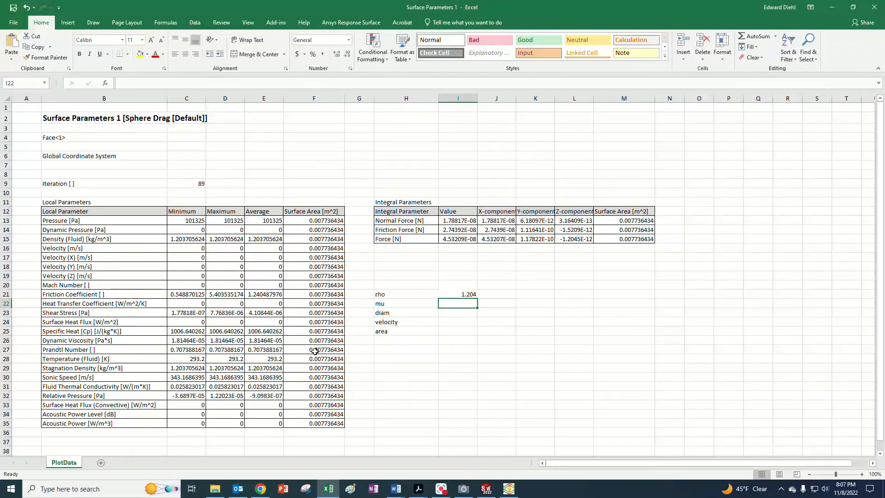
Step: Link rho in I21 to the minimum fluid density in C15 and mu in I22 to the minimum dynamic viscosity in C26
click(470, 292)
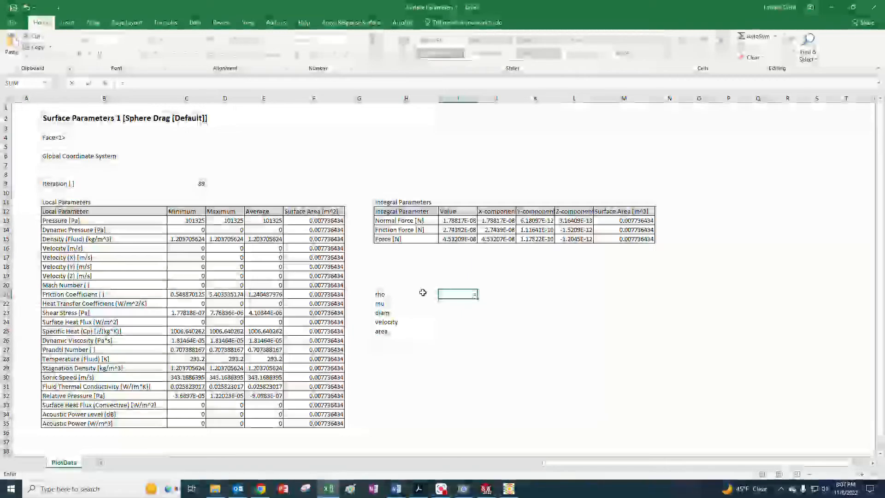
text(=)
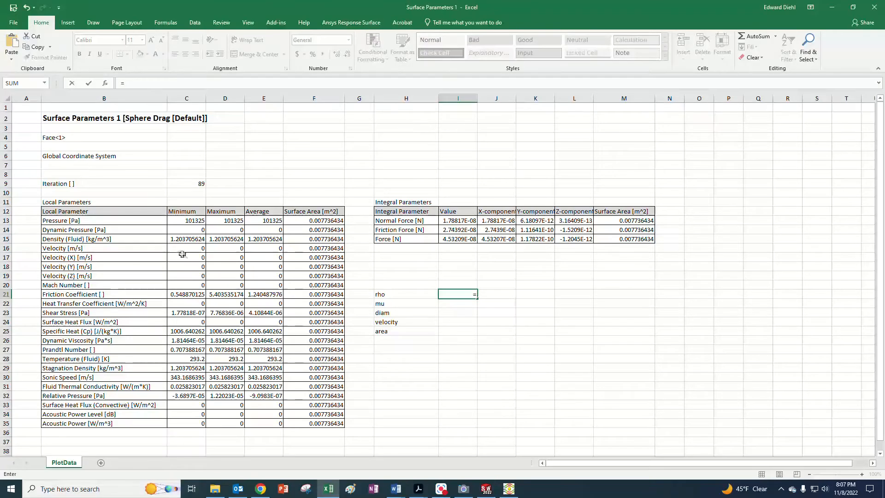
click(185, 240)
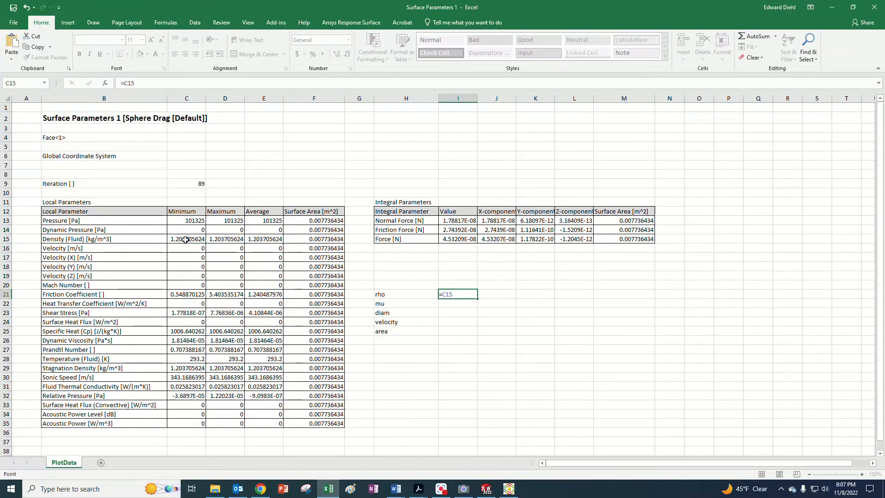
key(Return)
text(=)
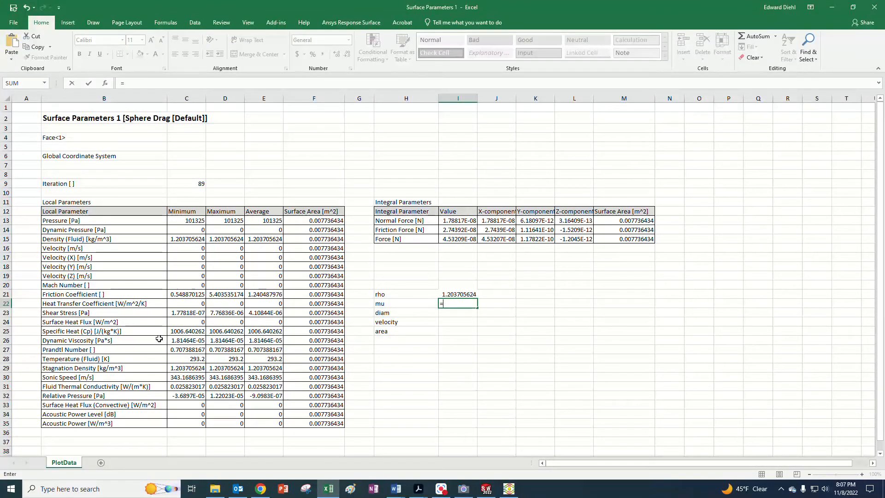
click(189, 341)
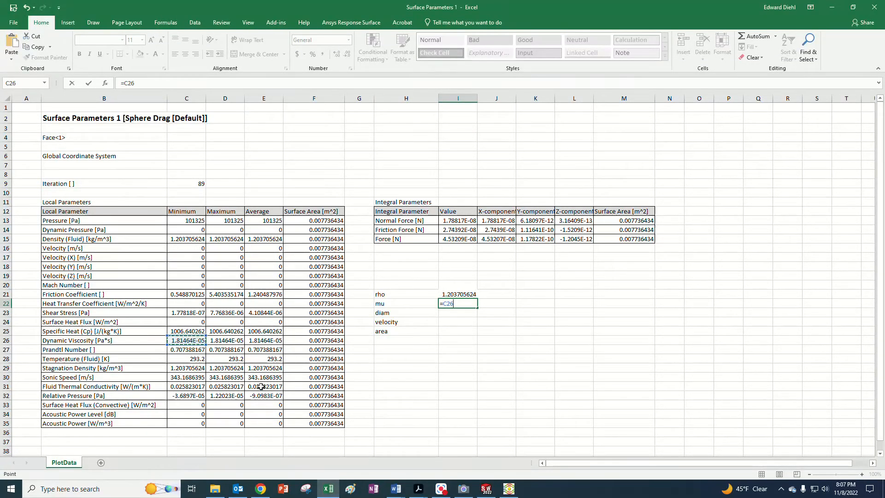
key(Return)
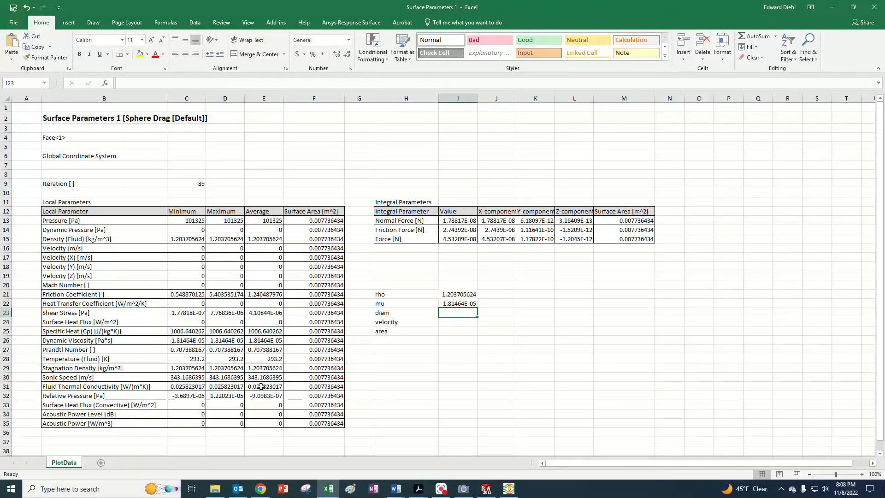
Step: Set the diameter in I23 to 0.05 and the velocity in I24 to 0.003
text(.05)
key(Return)
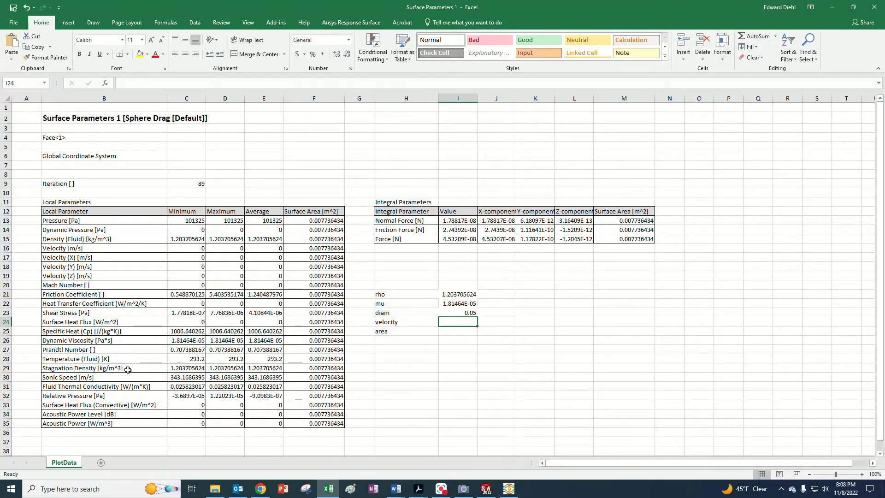
drag(62, 249, 324, 276)
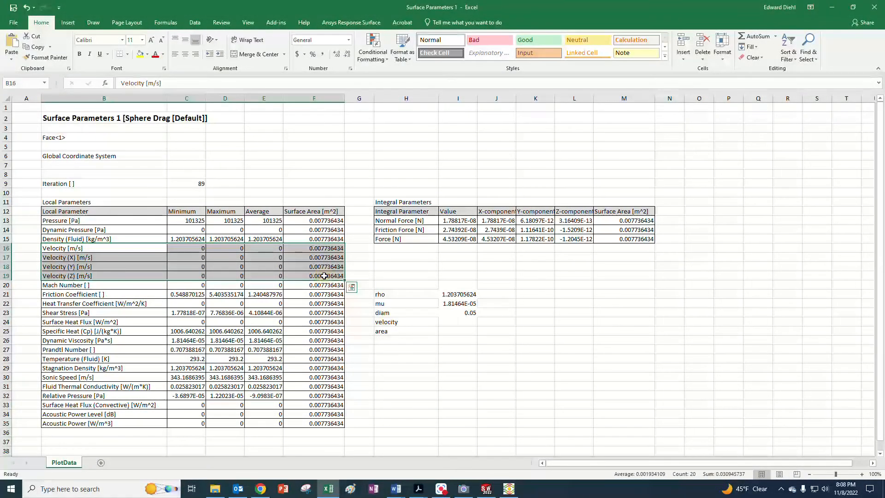
click(319, 251)
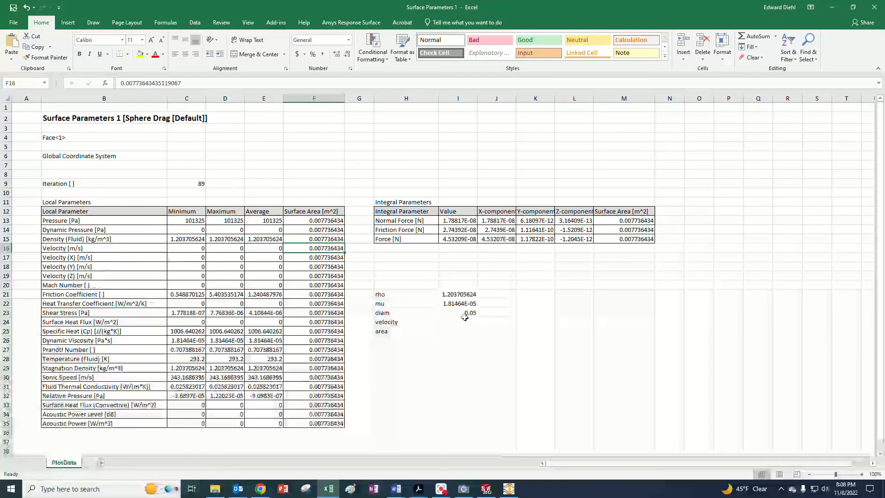
click(465, 321)
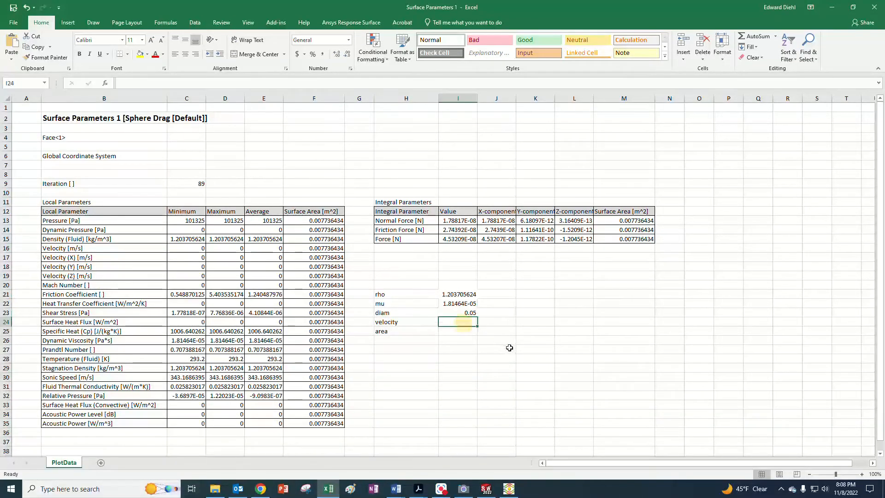
text(.003)
key(Return)
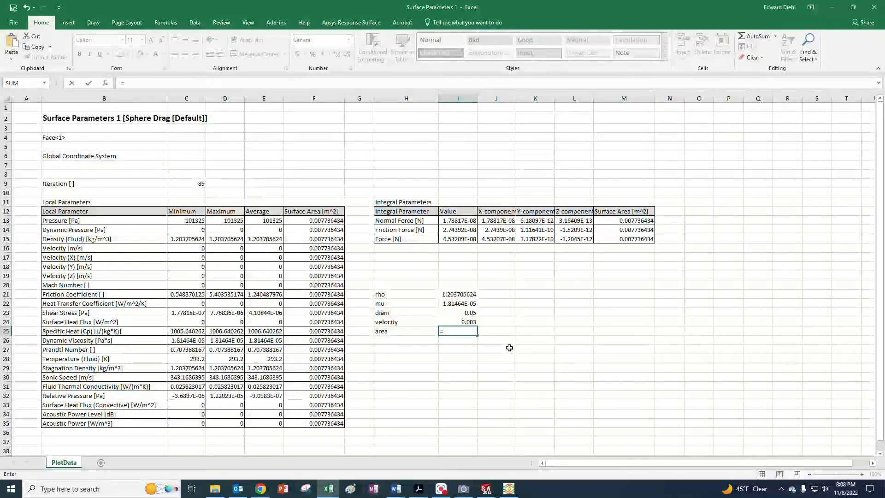
Step: Calculate the sphere's frontal area in I25 with the formula =PI()/4*I23^2
text(=PI()
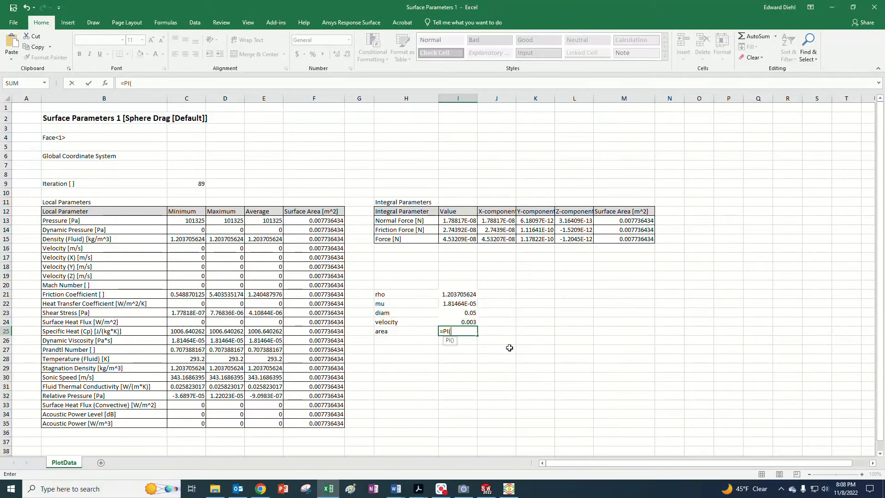
text()/4)
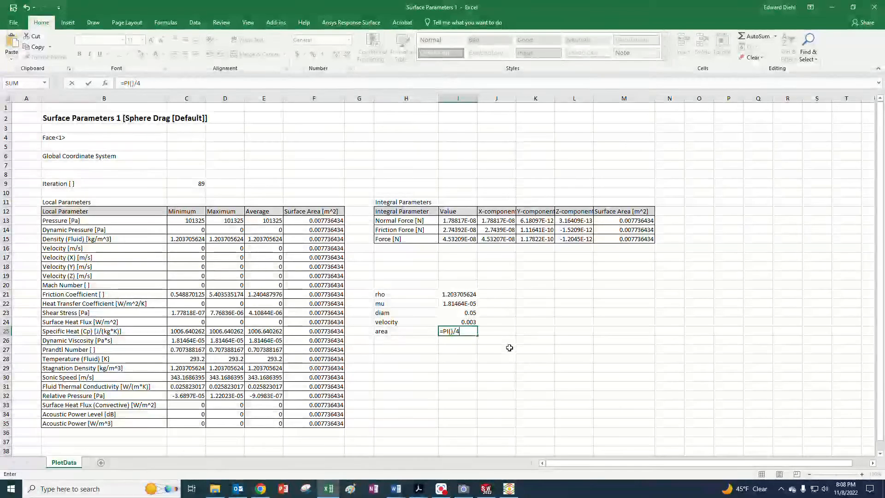
text(*)
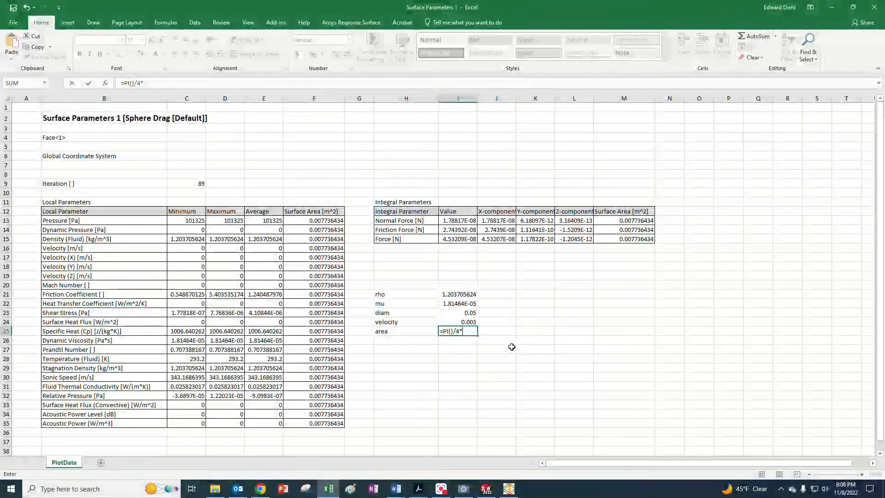
click(459, 314)
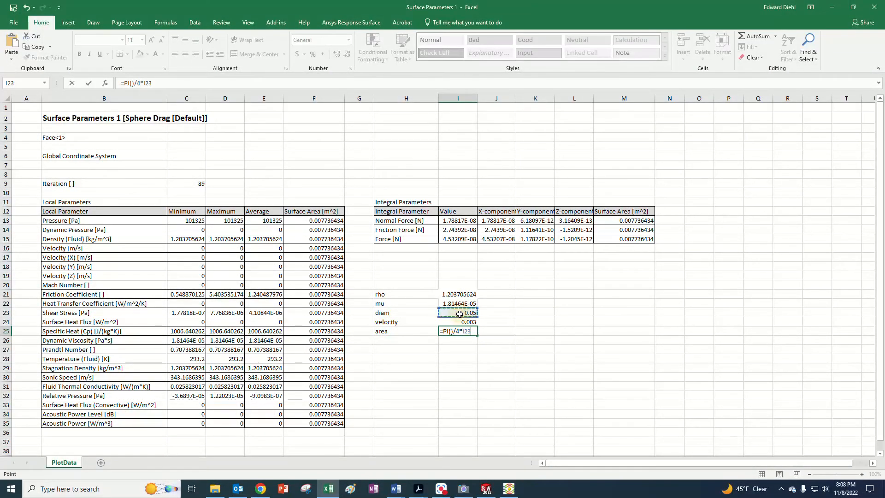
text(^2)
key(Return)
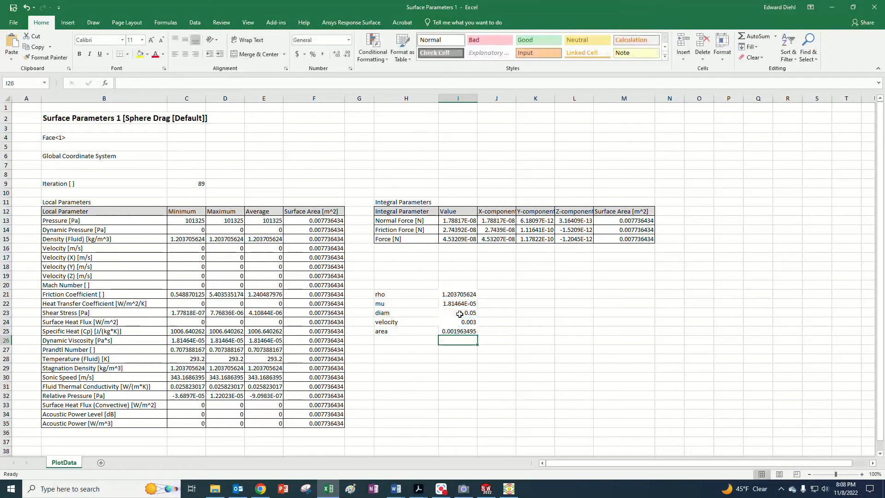
Step: Label cell H27 "Re =", leaving a blank row below the area entry
key(Left)
key(Down)
text(Re =)
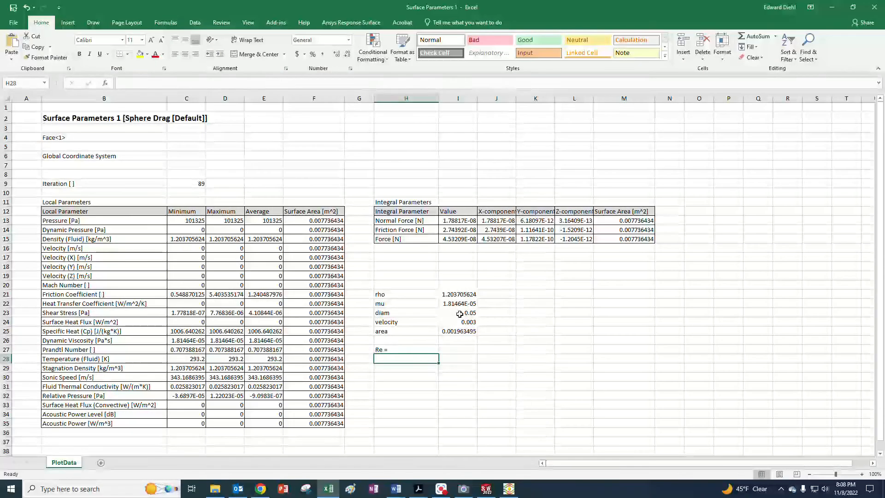
Step: Calculate the Reynolds number in I27 from density, velocity, diameter and viscosity with the formula =I21*I24*I23/I22
key(Right)
text(=)
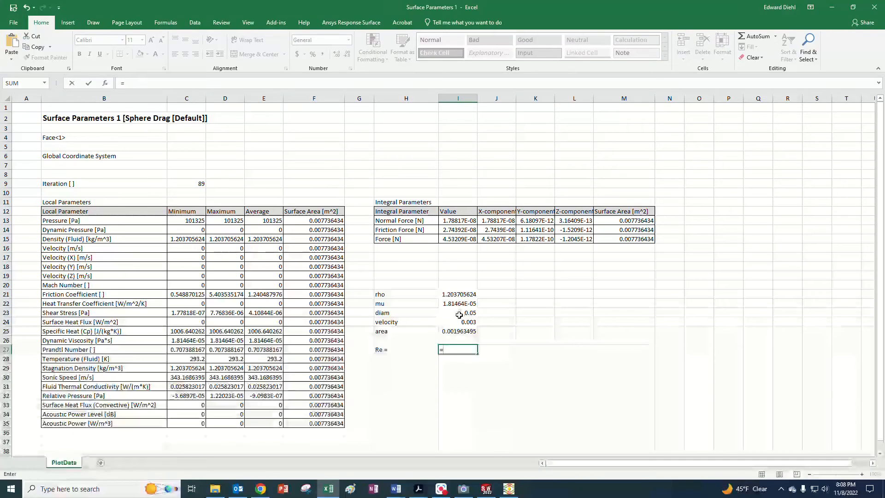
click(456, 295)
text(*)
click(462, 323)
text(*)
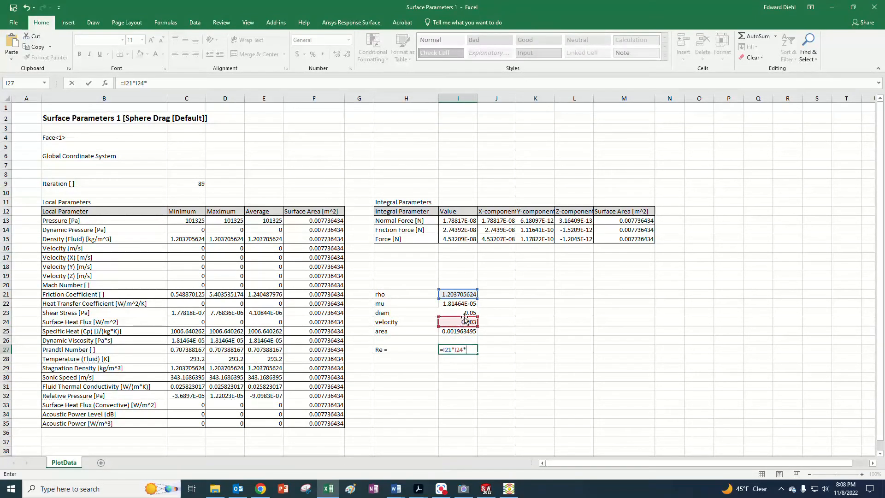
click(458, 312)
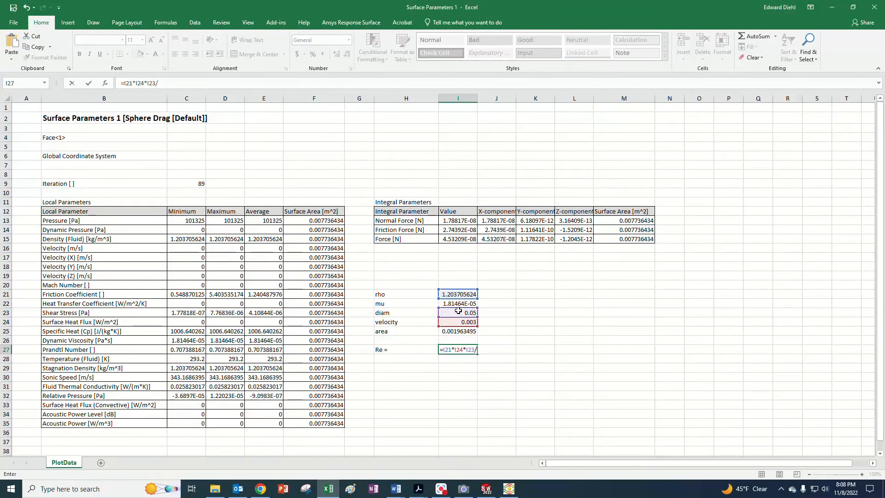
text(/)
click(460, 305)
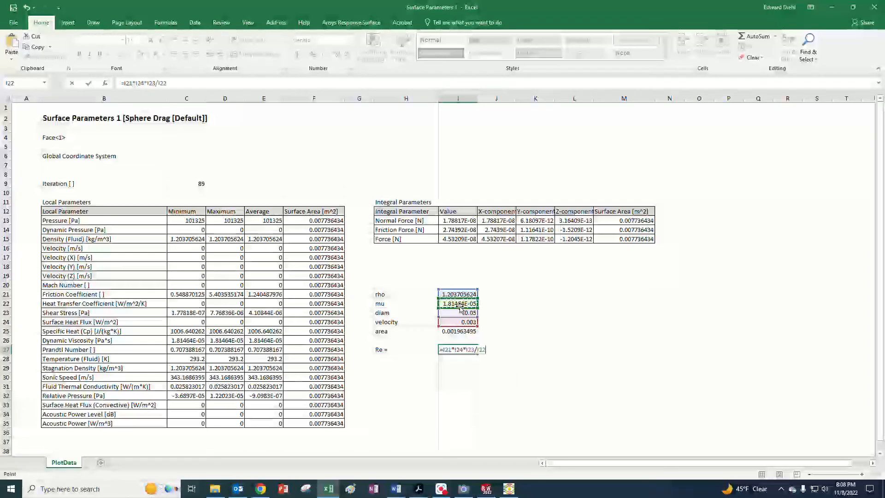
key(Return)
click(467, 350)
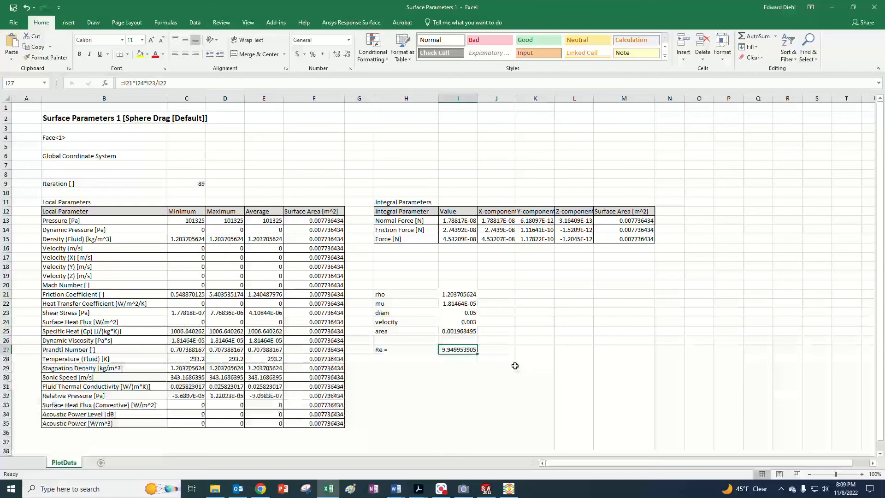
Step: Label cell H28 "CD =" directly under the Reynolds number label
click(390, 366)
click(384, 360)
click(463, 350)
click(372, 359)
click(401, 358)
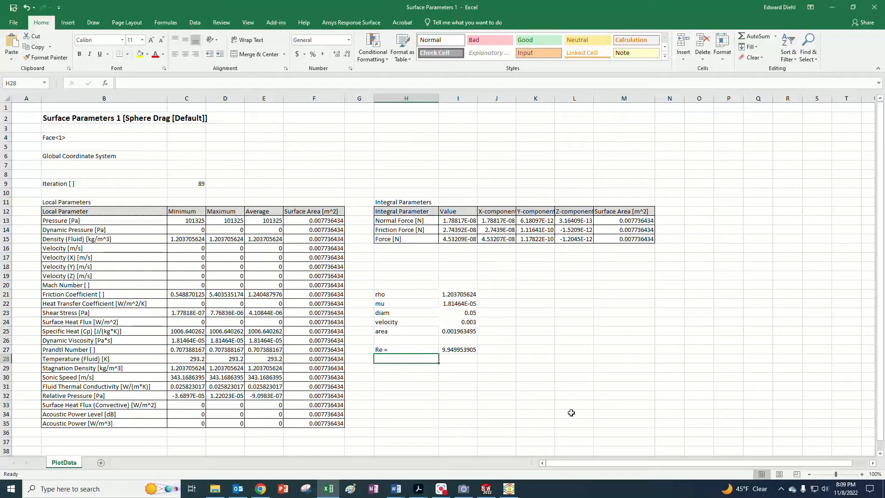
text(=)
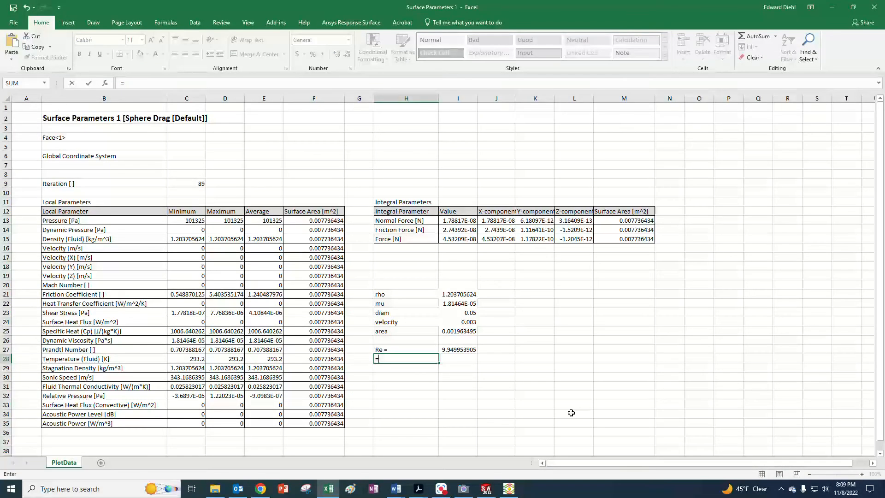
key(Escape)
text(CD )
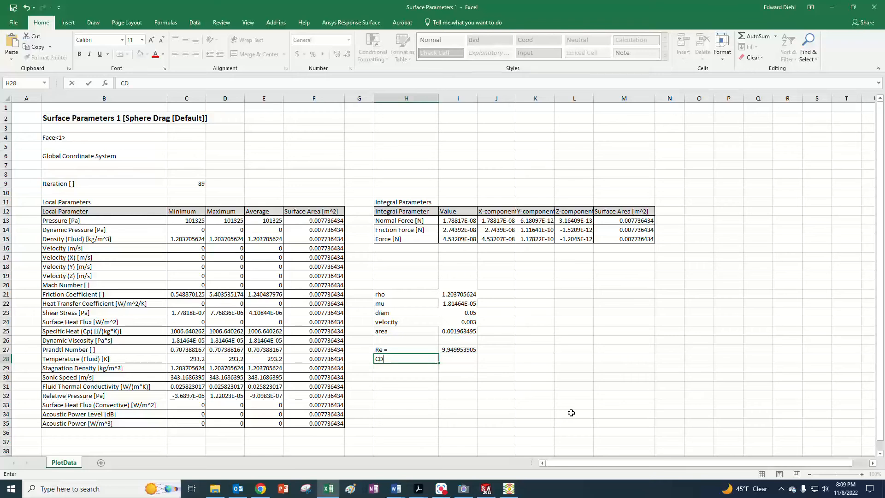
text(=)
key(Return)
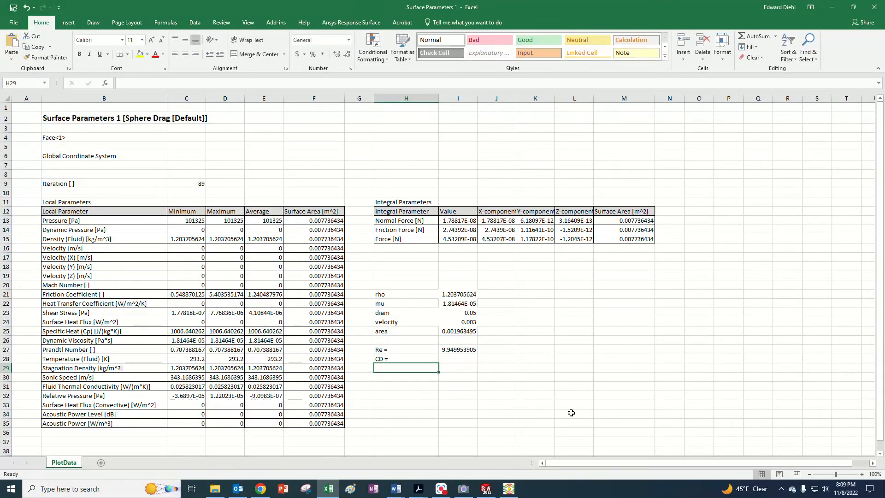
Step: Calculate the drag coefficient in I28 from the total force, density, velocity and area with the formula =I15*2/(I21*I24^2*I25)
click(458, 360)
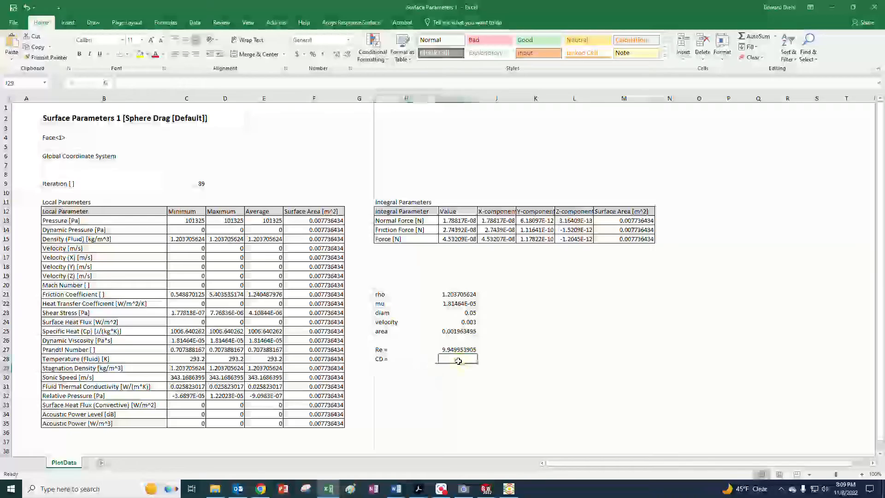
text(=)
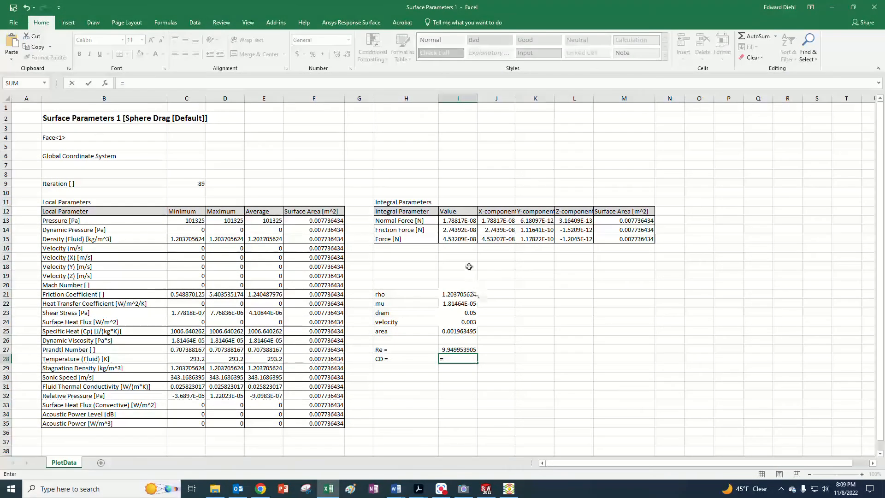
click(462, 240)
text(*)
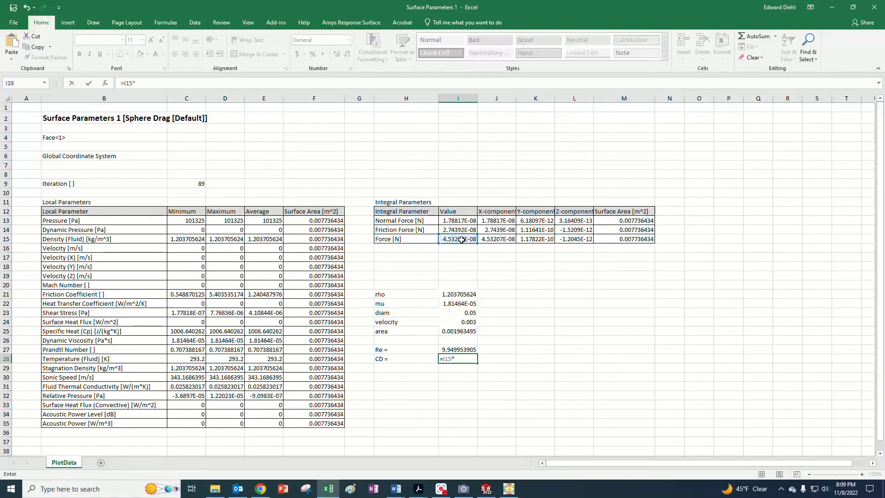
text(2)
text(()
click(457, 294)
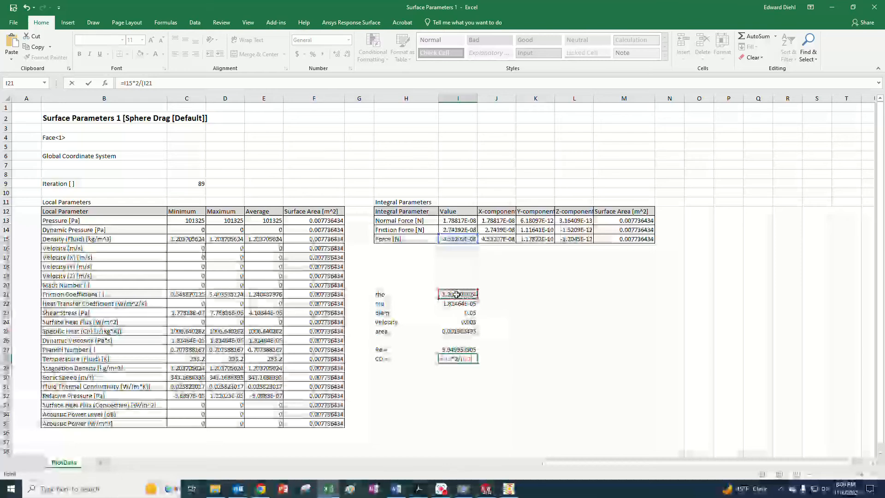
text(*)
click(471, 320)
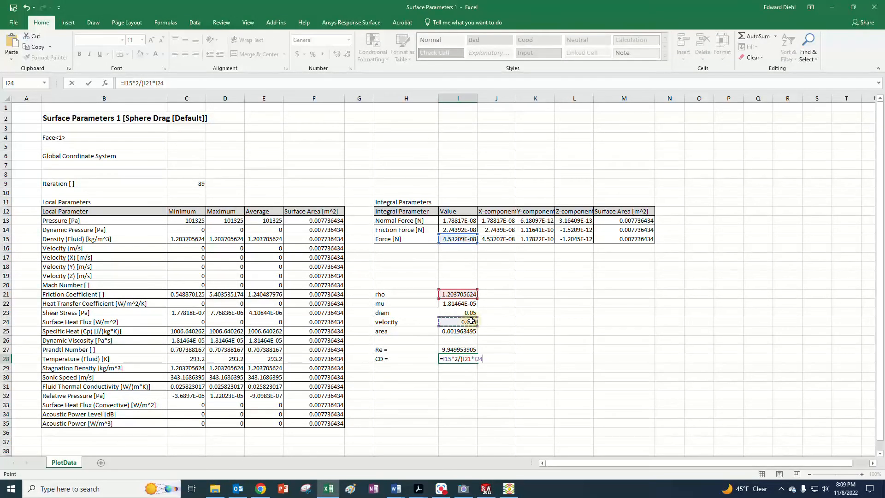
text(^2*PI())
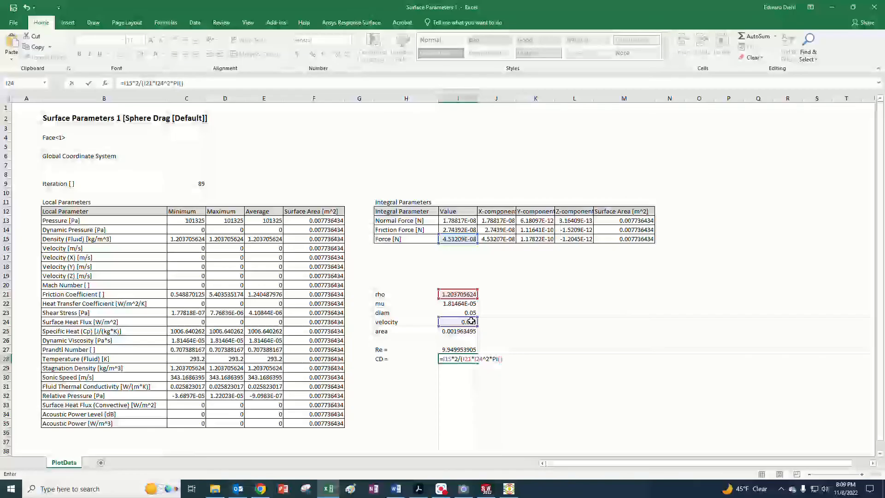
text(*)
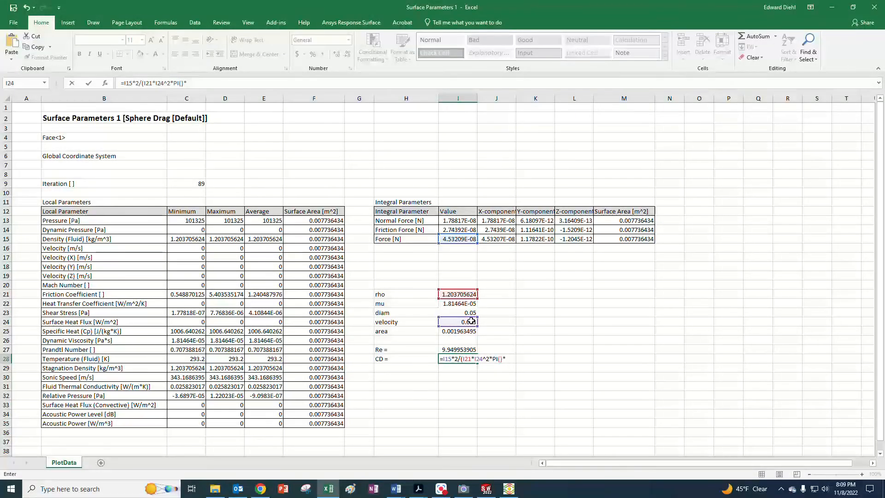
key(BackSpace)
key(BackSpace)
key(BackSpace)
key(BackSpace)
key(BackSpace)
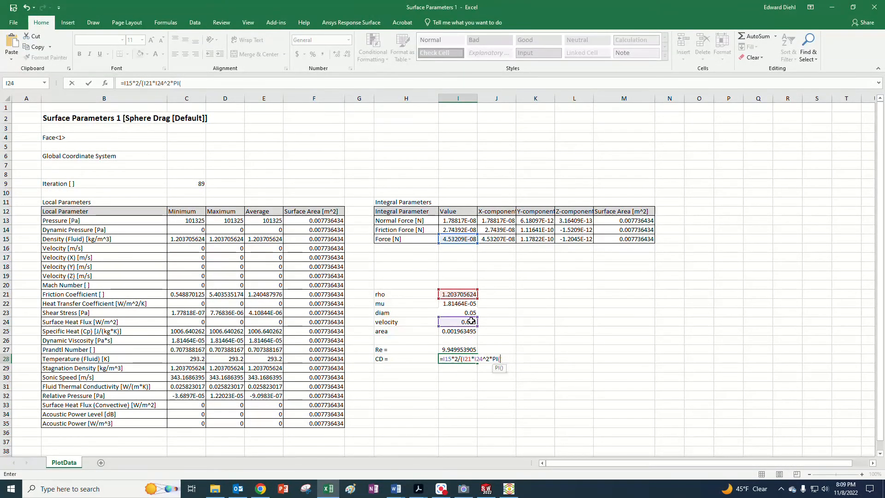
click(456, 331)
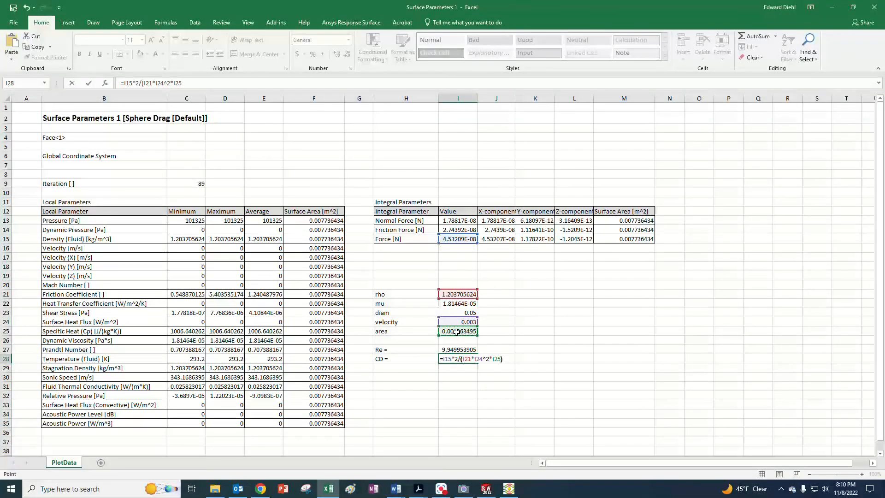
key(Return)
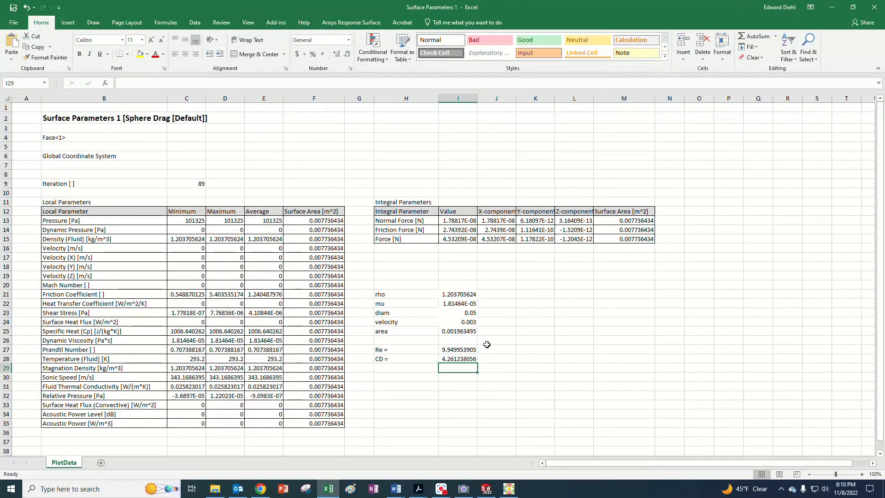
click(449, 359)
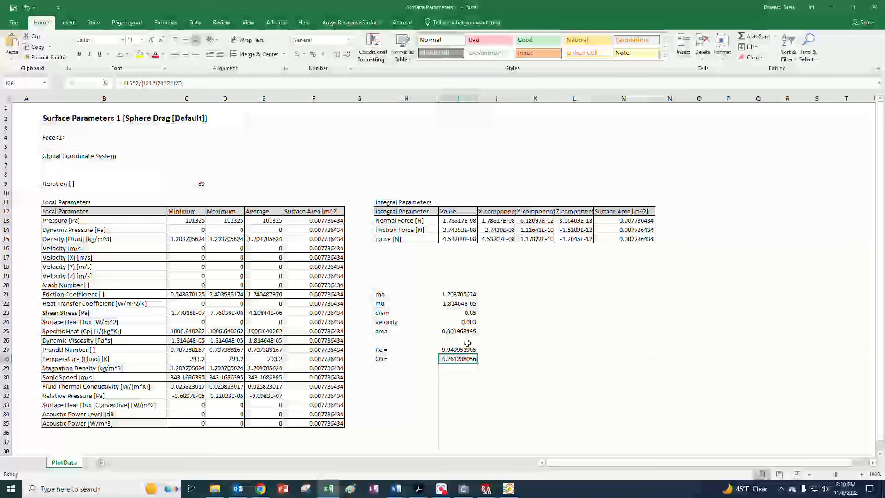
drag(383, 295, 462, 364)
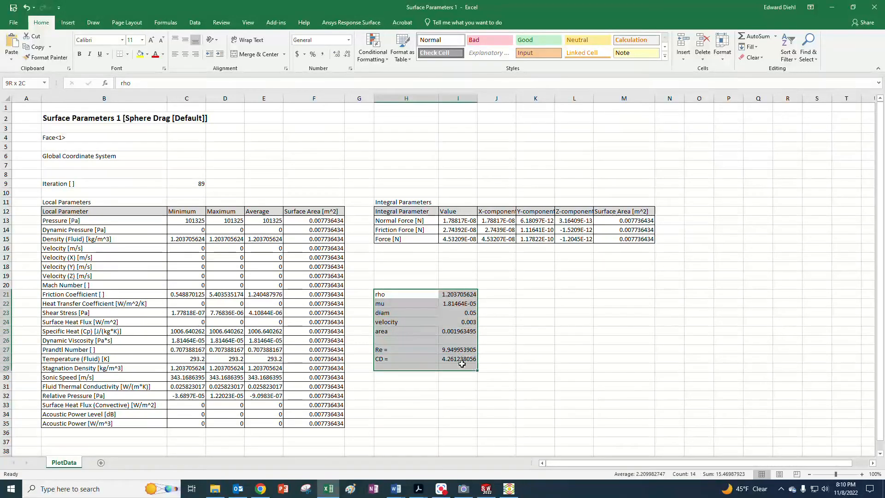
click(535, 340)
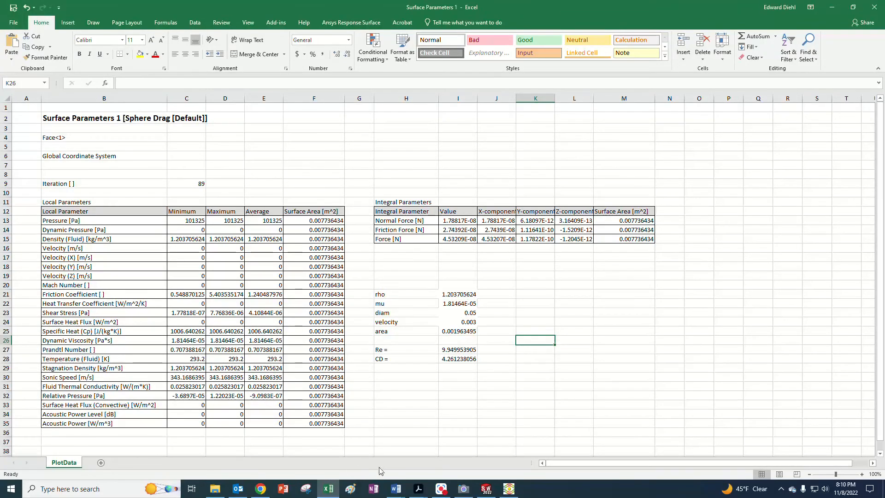
Step: Switch to SOLIDWORKS and accept the open Surface Parameters settings for the sphere's face
click(487, 489)
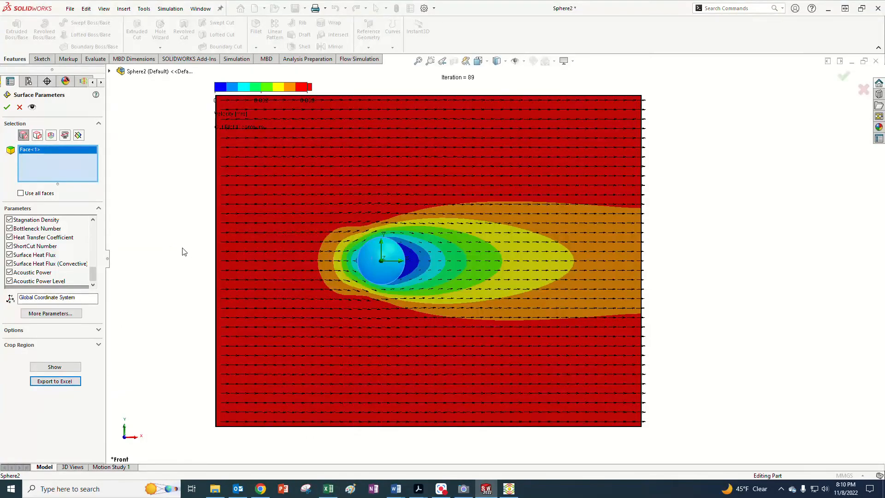
click(6, 109)
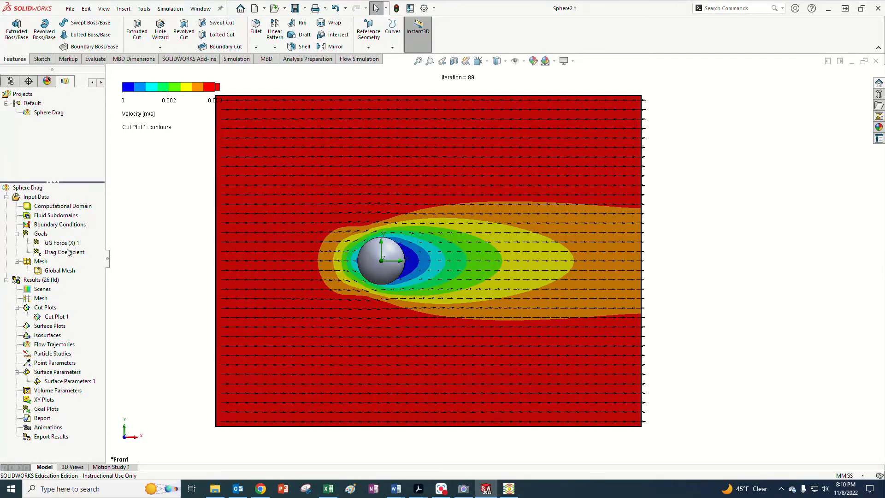
Step: Insert a local mesh on the sphere's face with Channels and Advanced Refinement disabled and Equidistant Refinement enabled
right_click(41, 262)
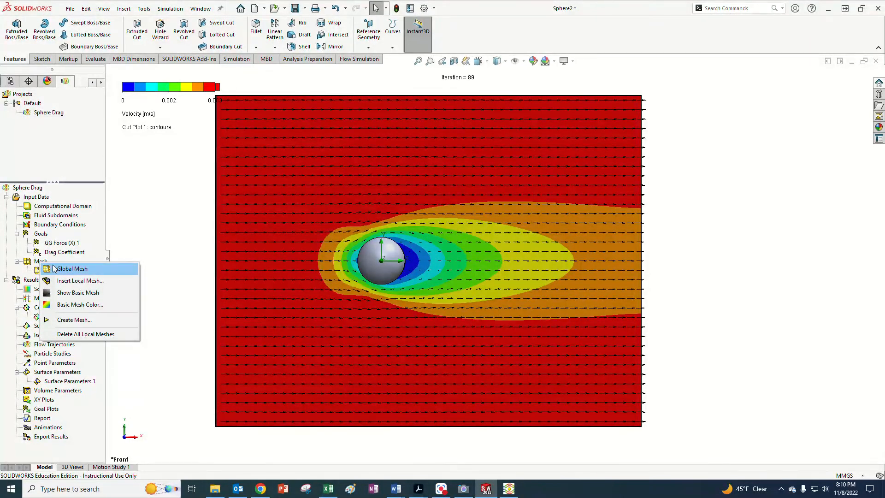
click(78, 280)
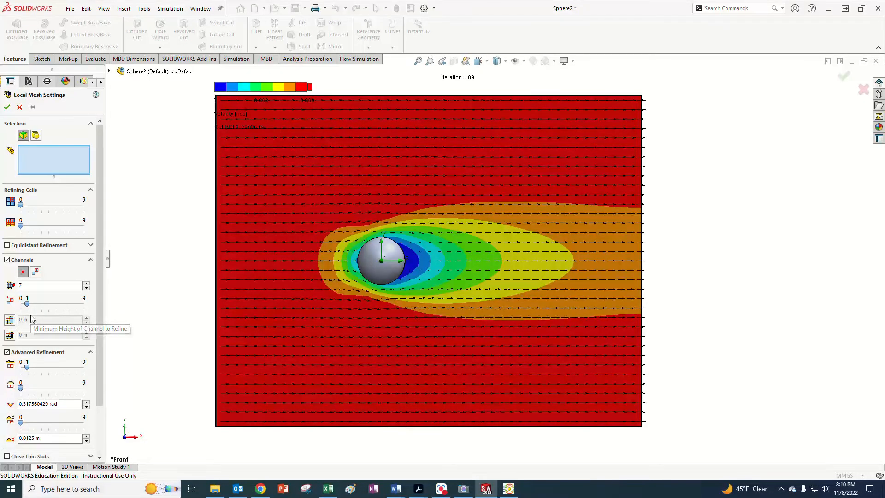
click(6, 260)
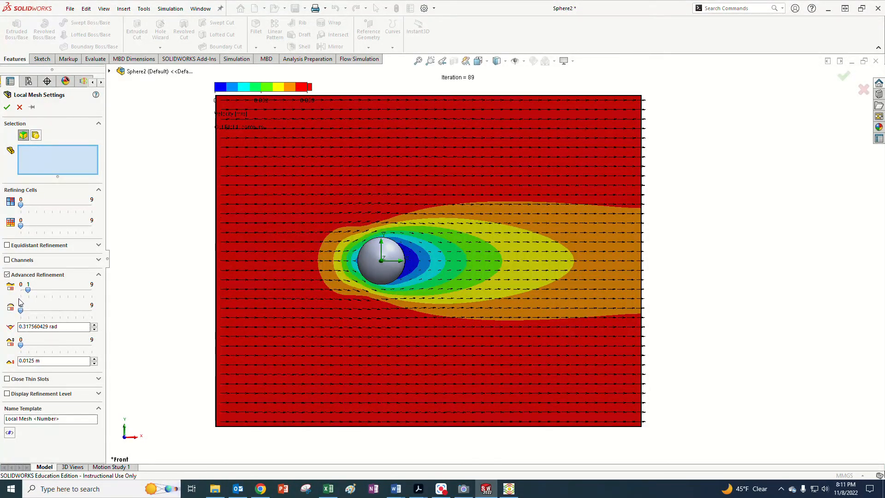
click(8, 275)
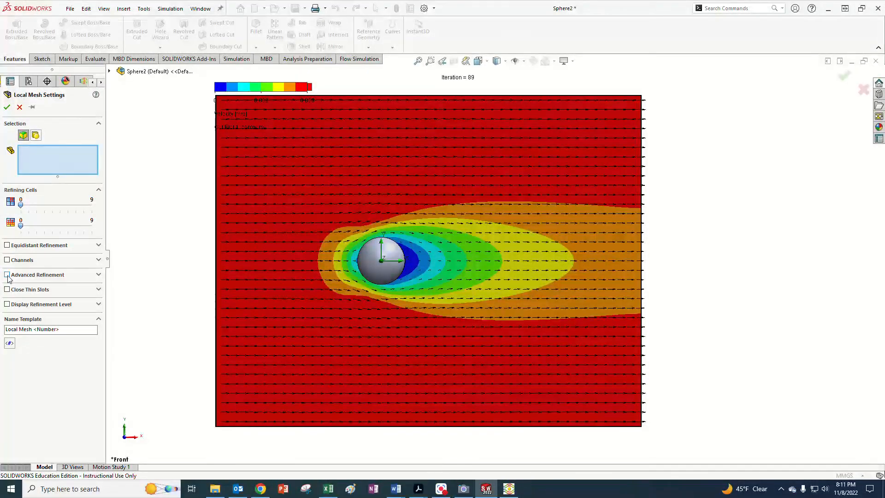
click(7, 246)
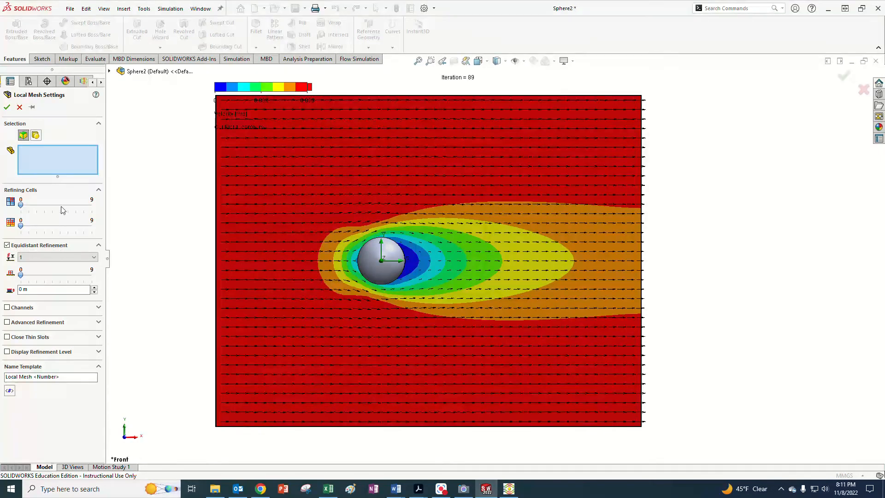
click(356, 268)
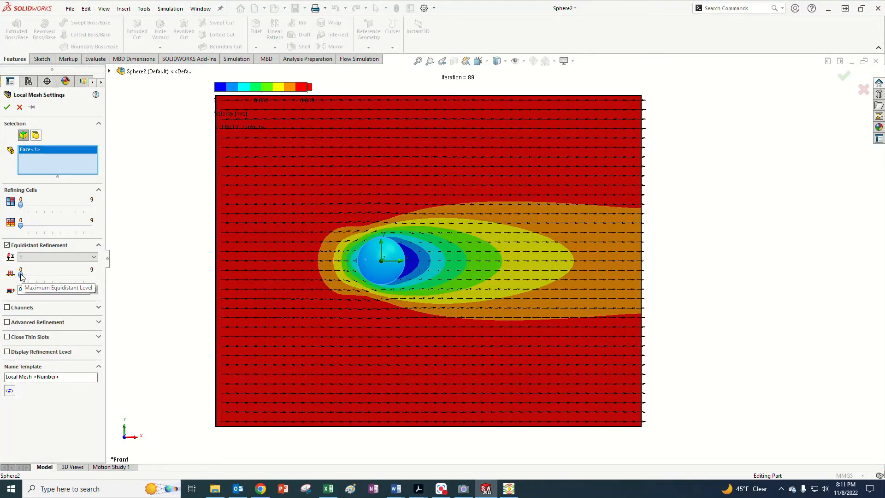
Step: Set the local mesh's maximum equidistant level to 4 and its offset distance to 0.001 m, and accept the settings
drag(22, 277, 43, 277)
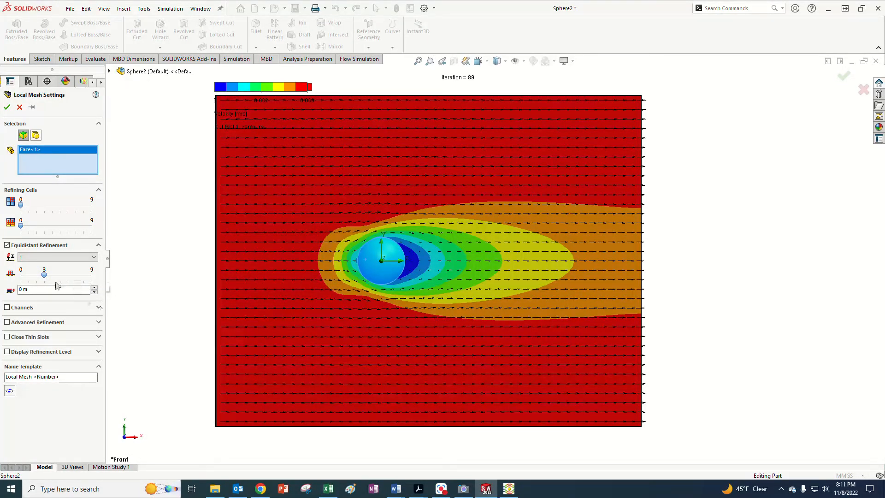
drag(44, 276, 52, 275)
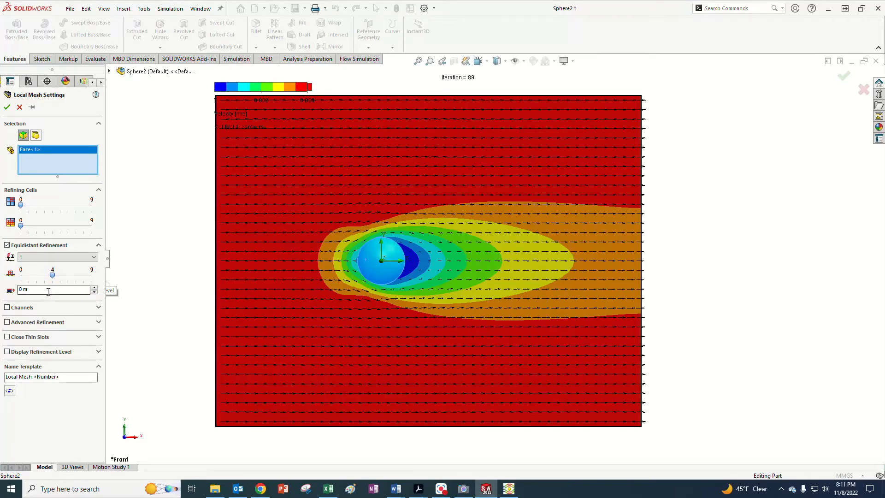
click(94, 286)
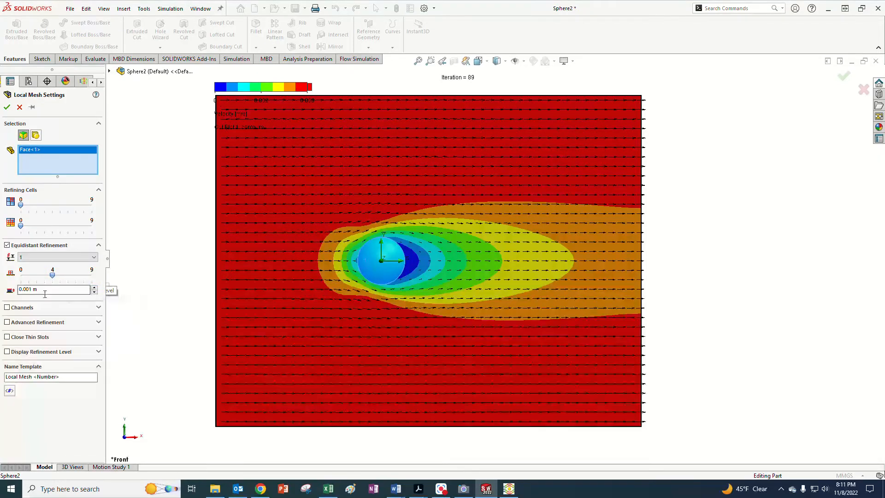
click(7, 107)
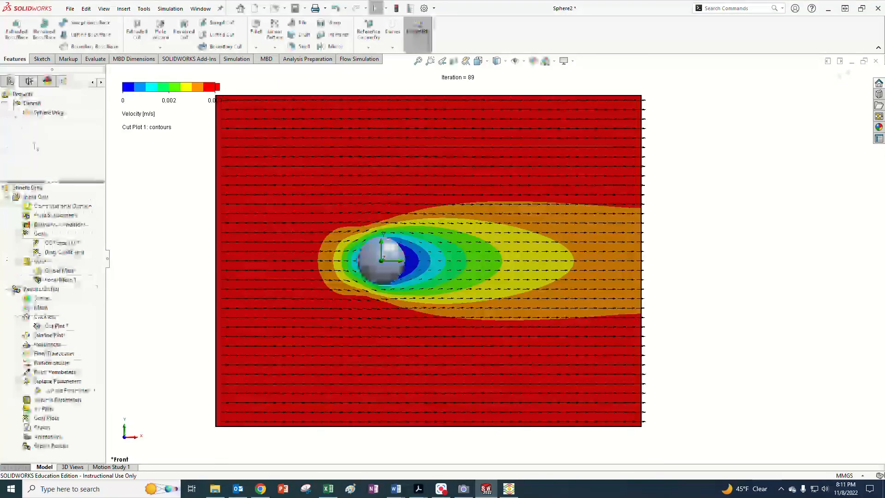
Step: Generate the mesh for the Sphere Drag project without solving, and check the Mesh Generation window before closing it
right_click(42, 263)
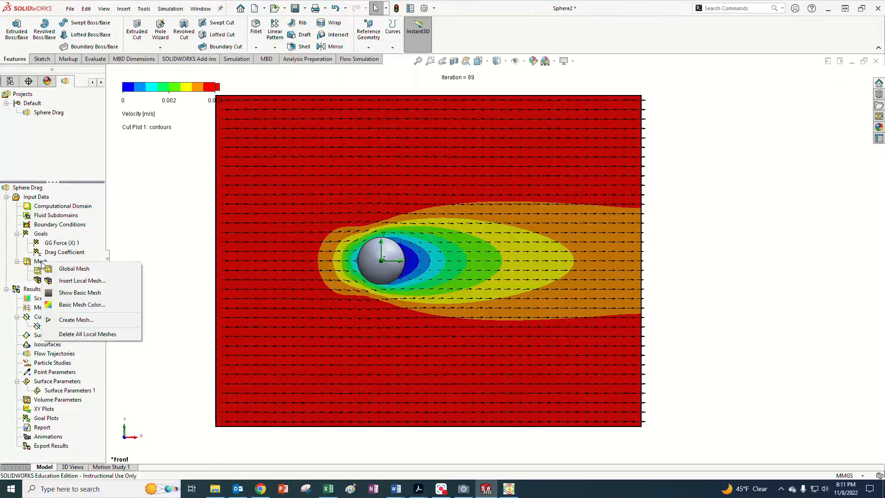
click(75, 320)
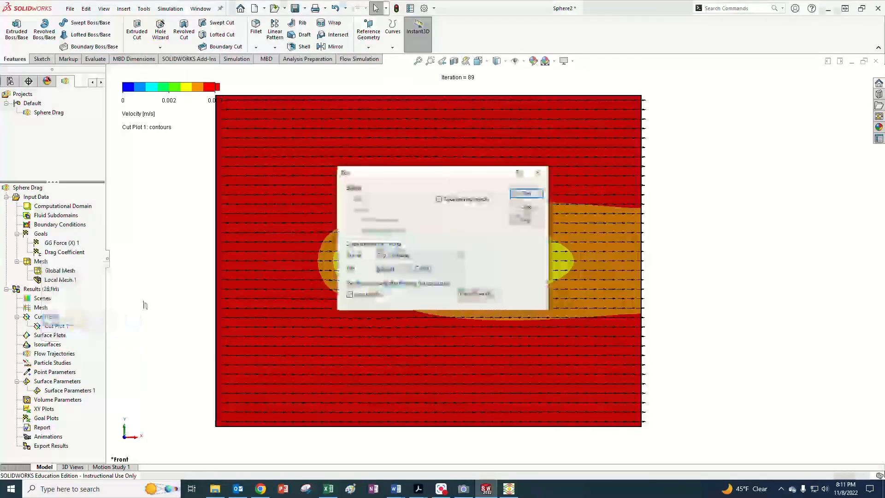
click(526, 194)
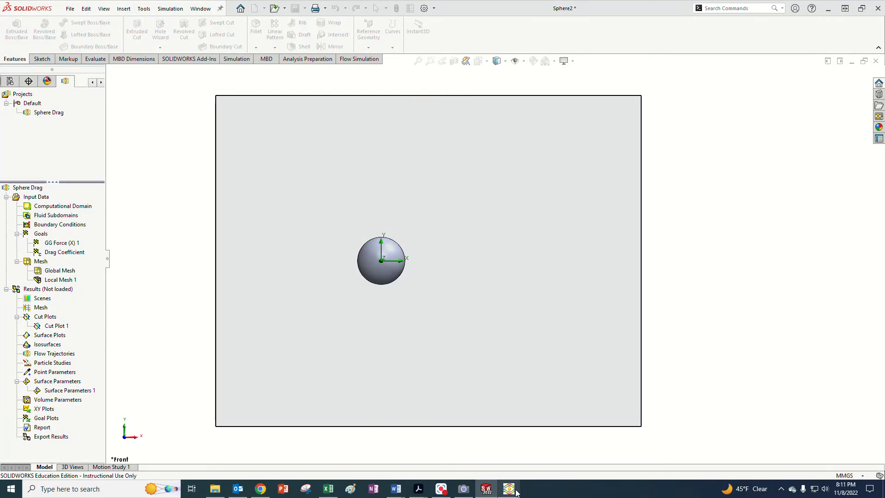
mouse_move(516, 493)
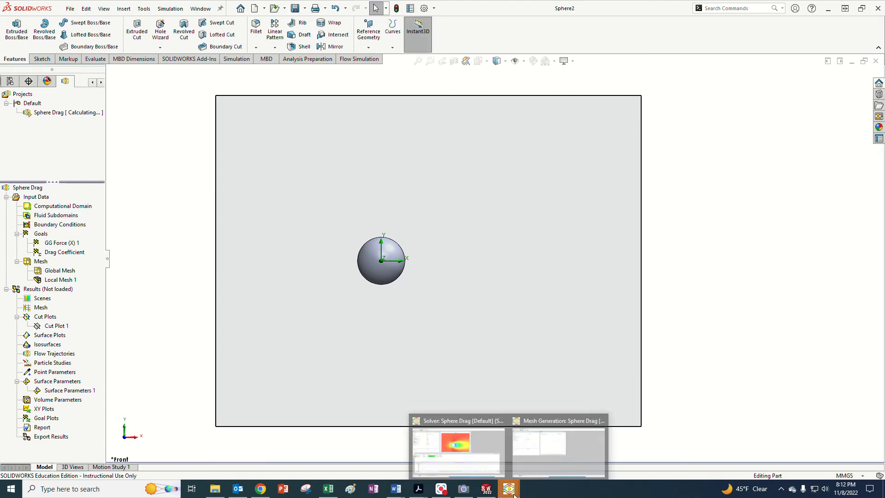
click(538, 461)
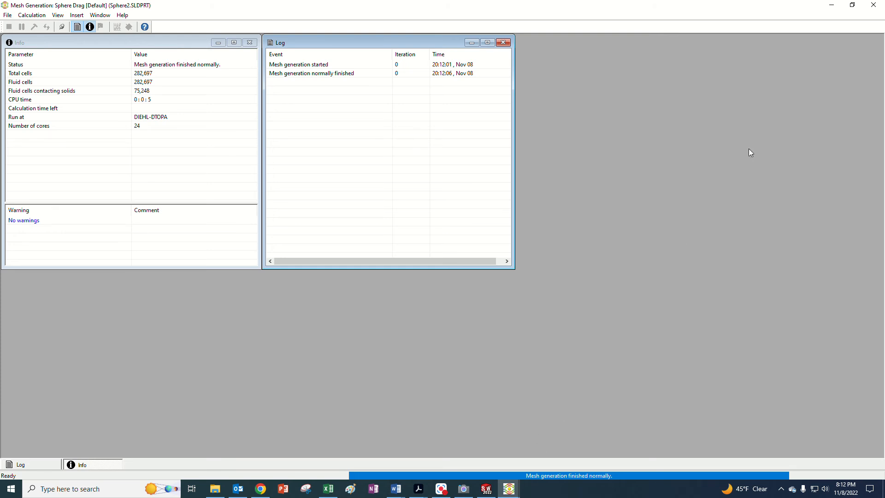
click(874, 5)
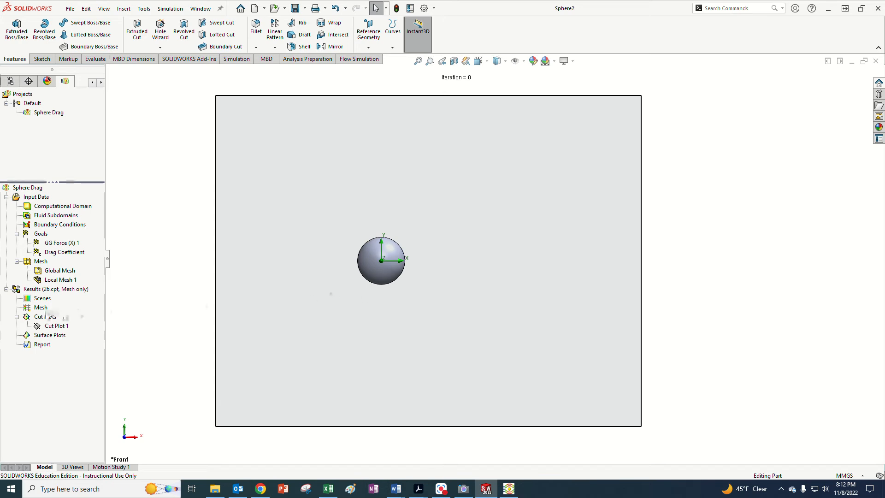
right_click(28, 308)
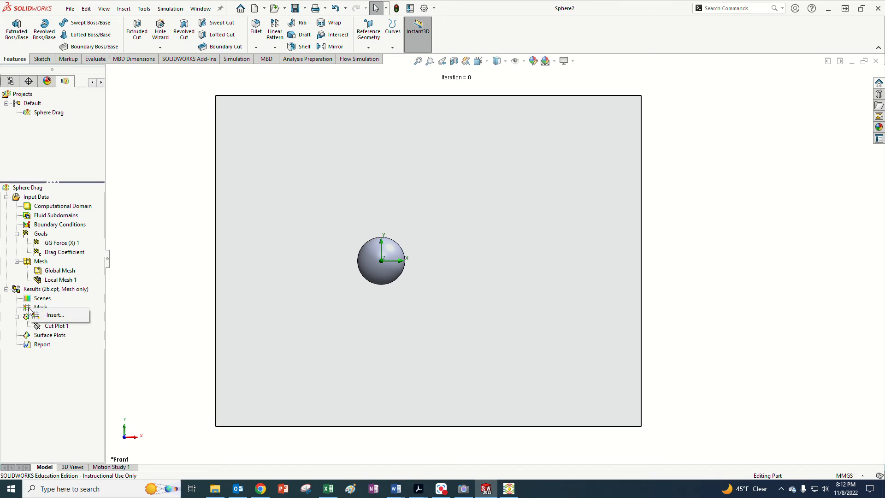
click(58, 315)
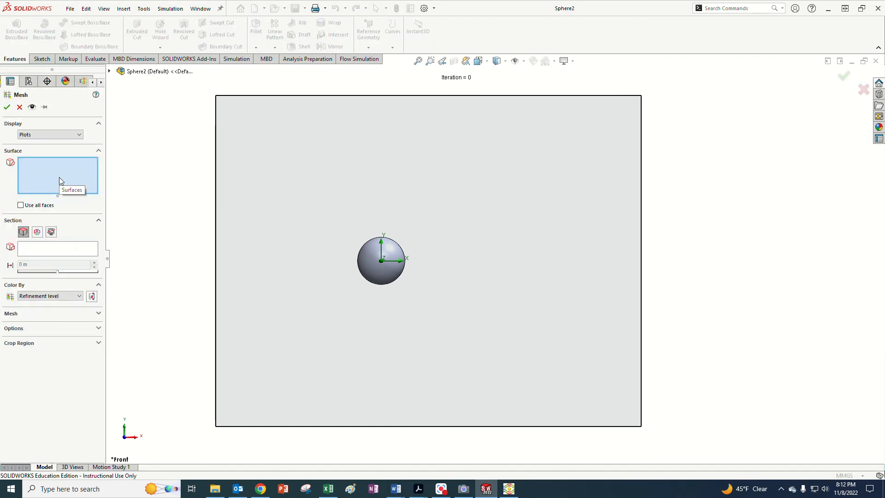
click(19, 107)
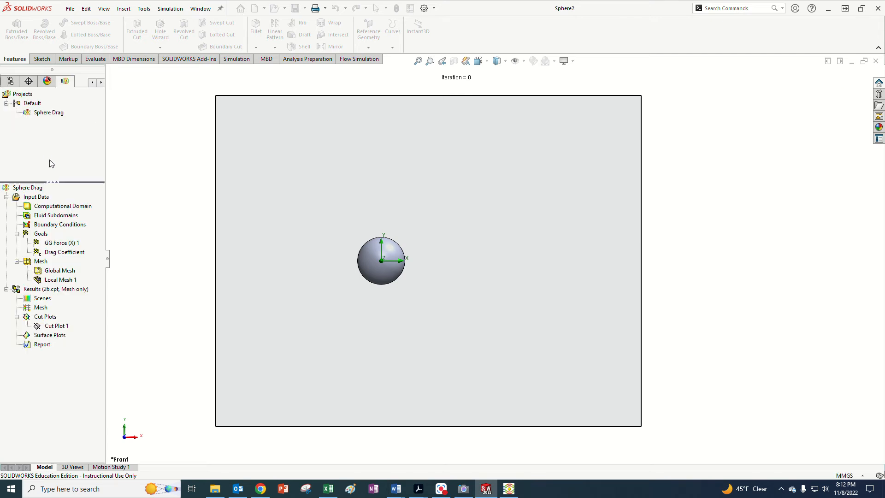
Step: Insert a cut plot on the Front Plane displaying only the mesh, and inspect the refinement around the sphere
right_click(44, 319)
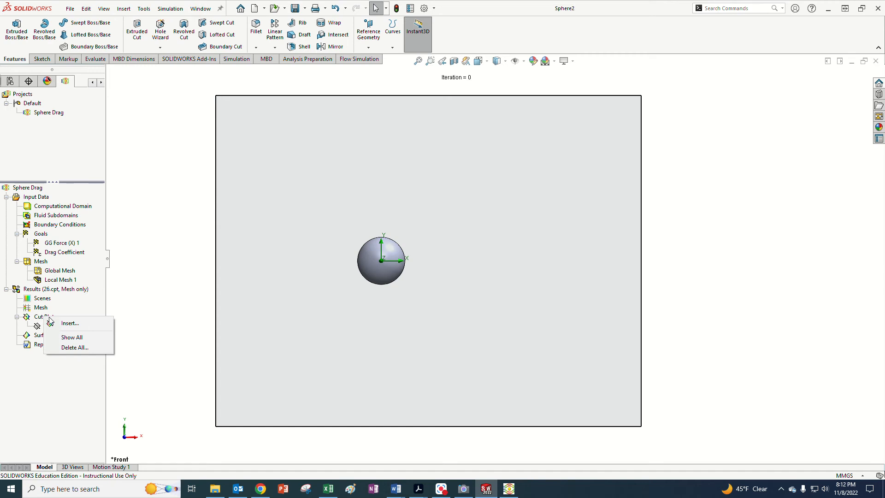
click(64, 324)
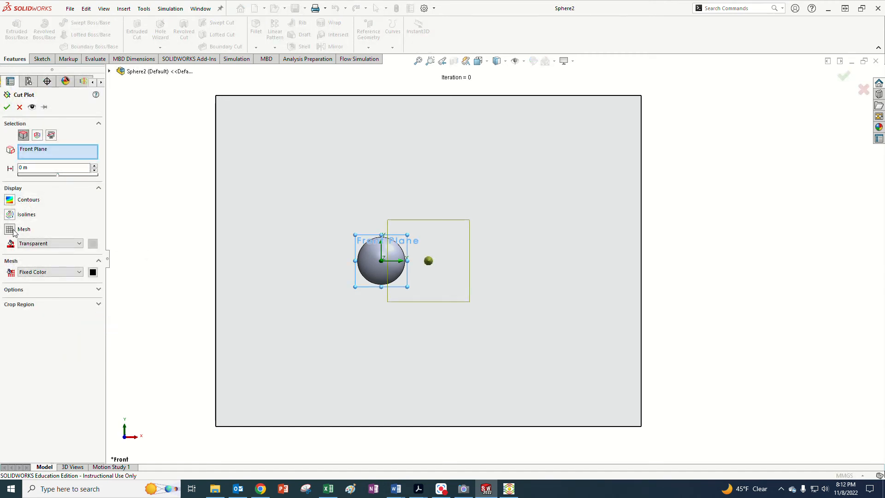
click(11, 230)
click(10, 230)
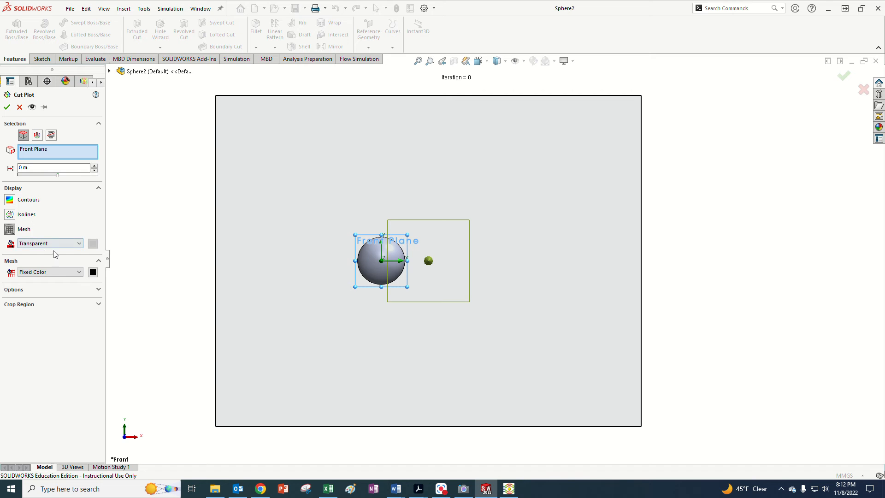
click(7, 107)
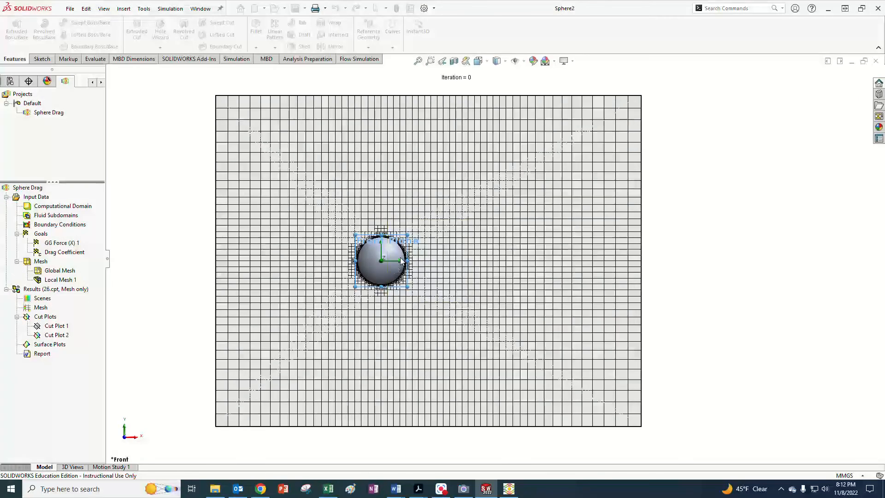
scroll(394, 269, down, 3)
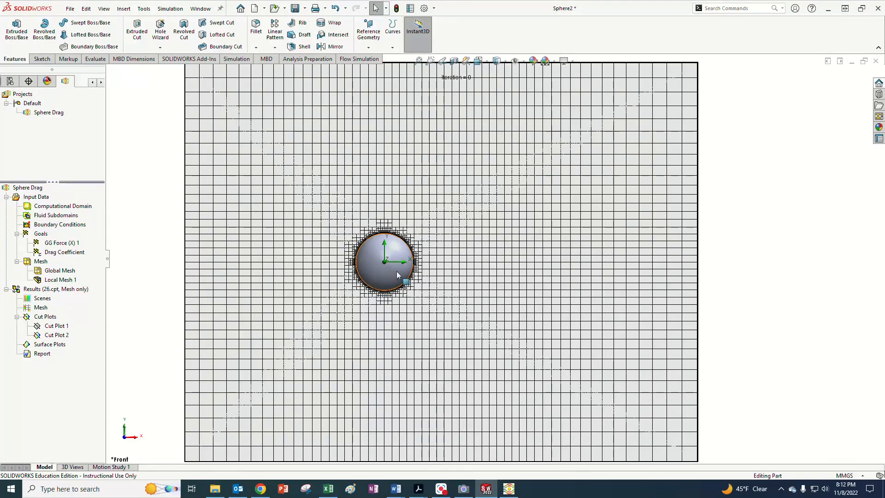
scroll(394, 268, down, 3)
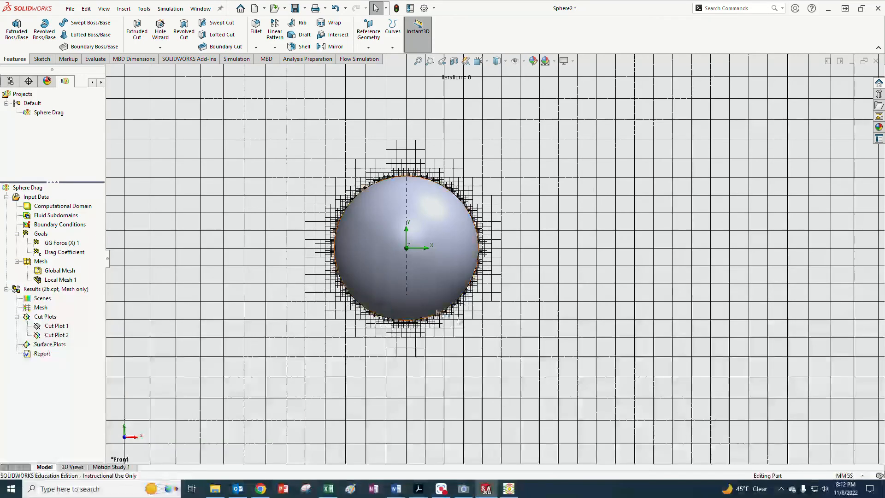
scroll(460, 299, up, 3)
scroll(507, 318, up, 5)
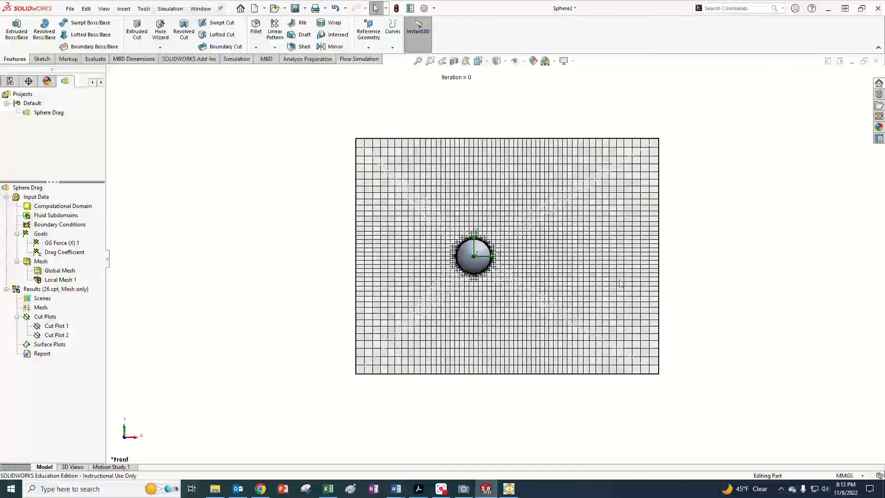
scroll(692, 236, down, 2)
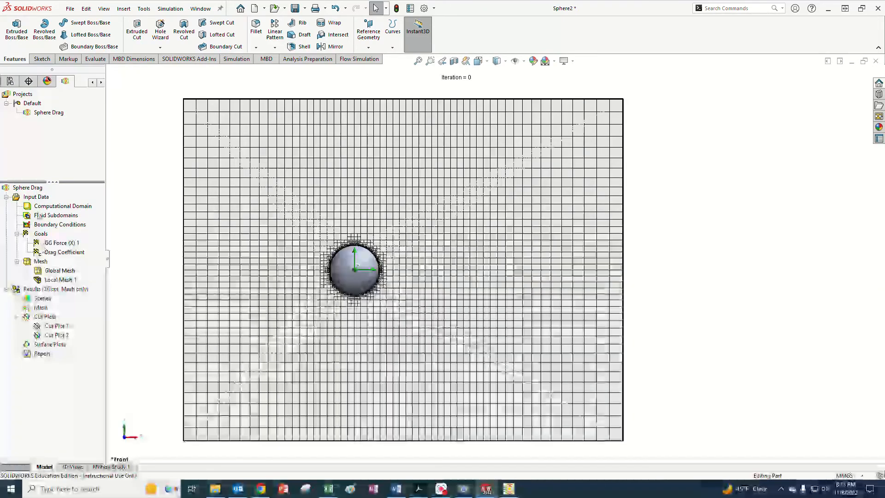
Step: Run the Sphere Drag project as a new calculation with the generated mesh and bring up its solver window
right_click(31, 187)
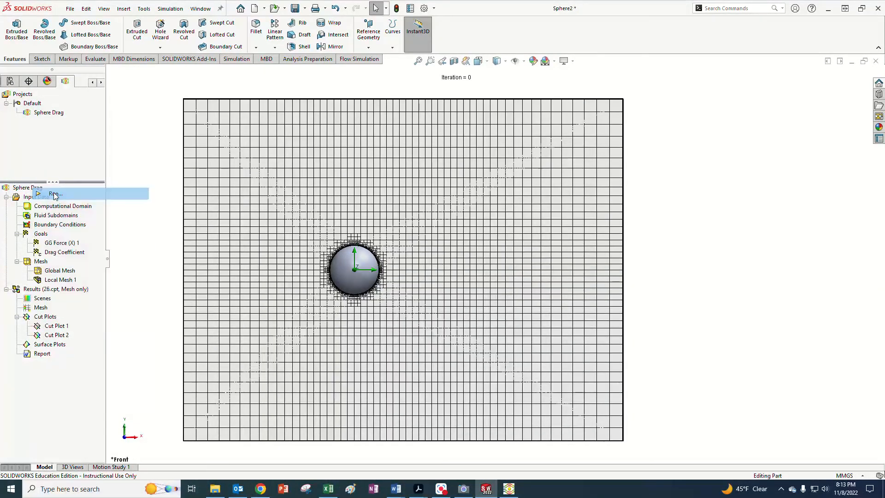
click(55, 194)
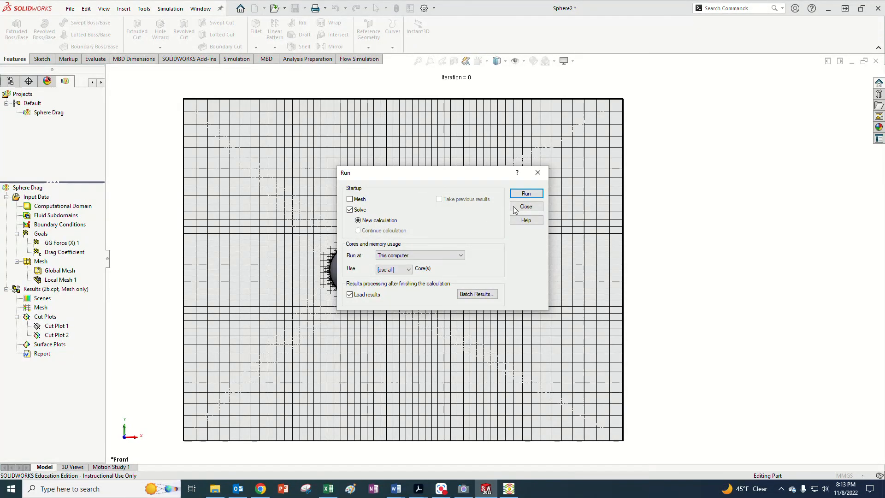
click(528, 193)
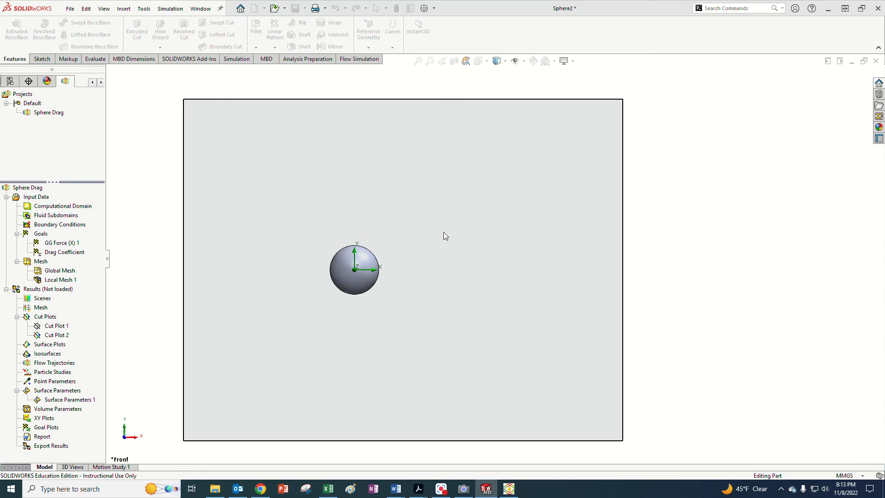
mouse_move(515, 493)
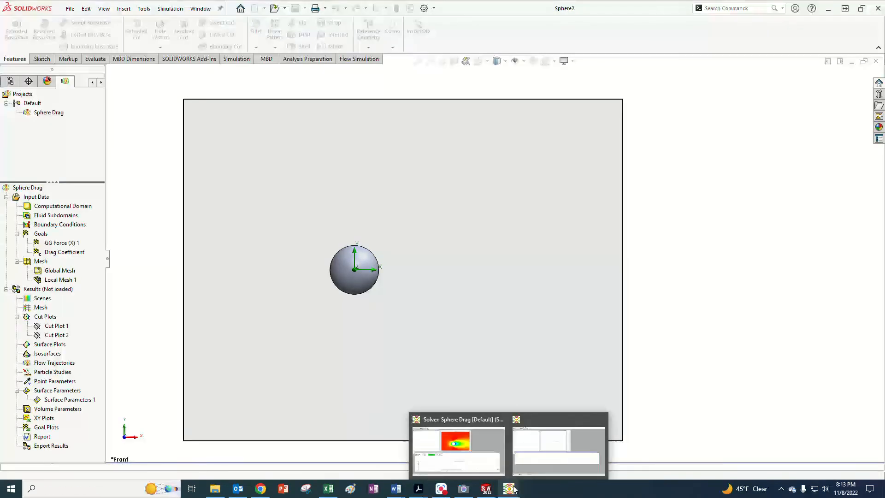
mouse_move(564, 458)
click(564, 459)
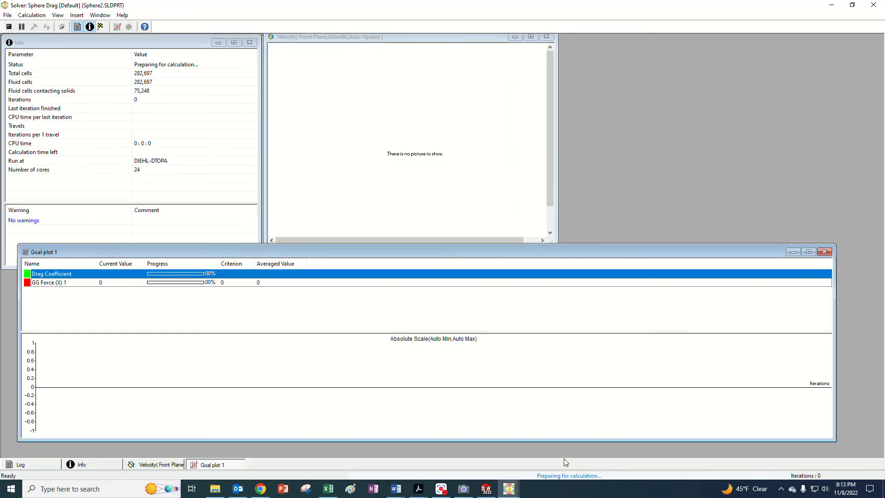
Step: Compare the cell counts, velocity plots and drag coefficient goals in the solver windows of the earlier and refined-mesh runs
click(509, 489)
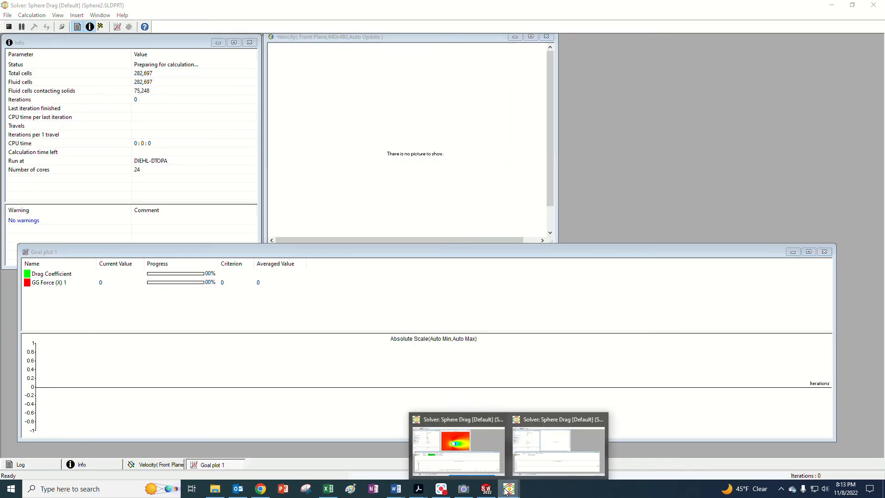
click(480, 465)
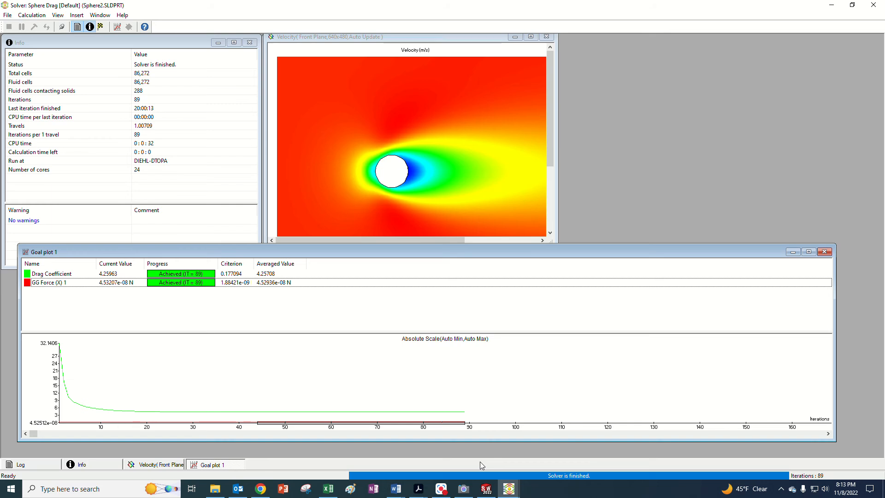
click(509, 488)
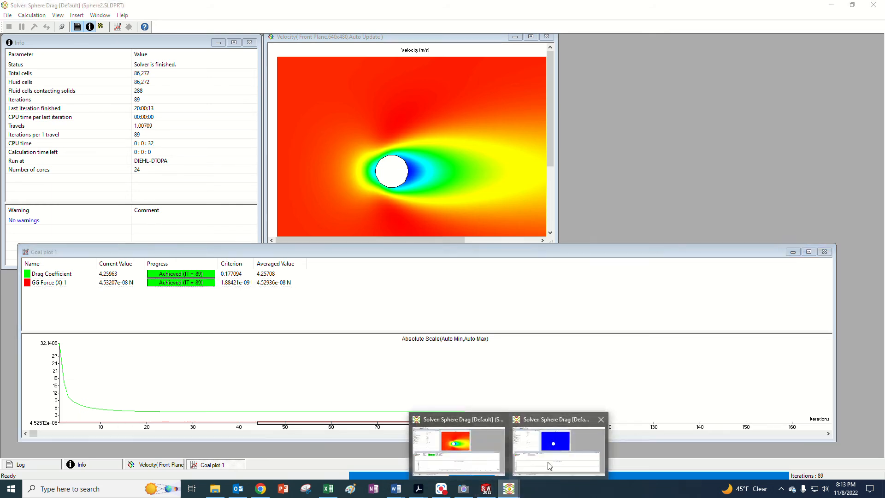
click(550, 466)
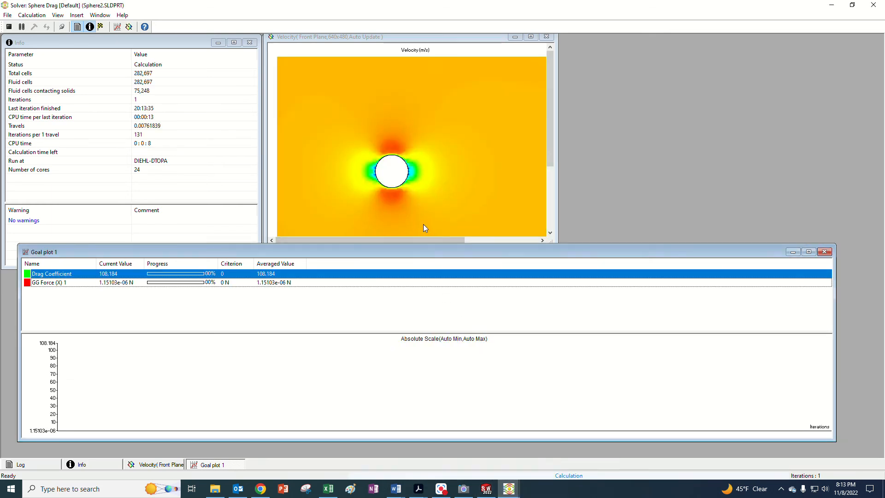
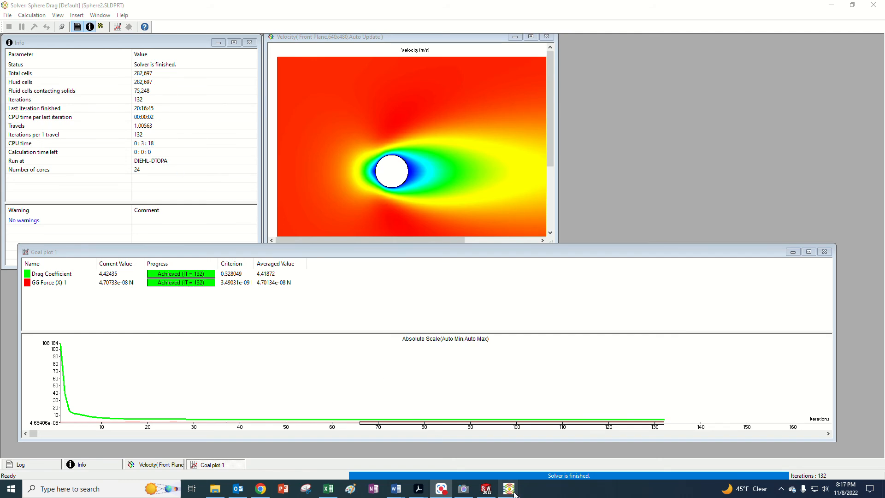
mouse_move(510, 491)
click(480, 468)
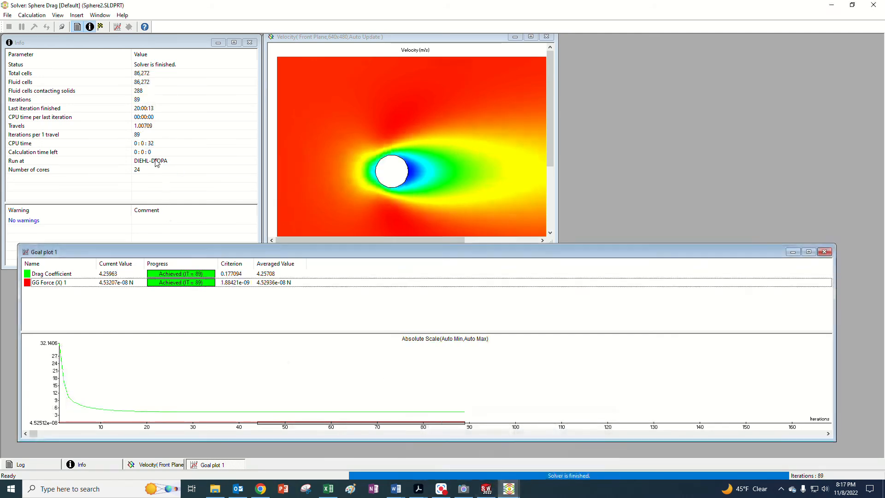
mouse_move(509, 491)
click(564, 457)
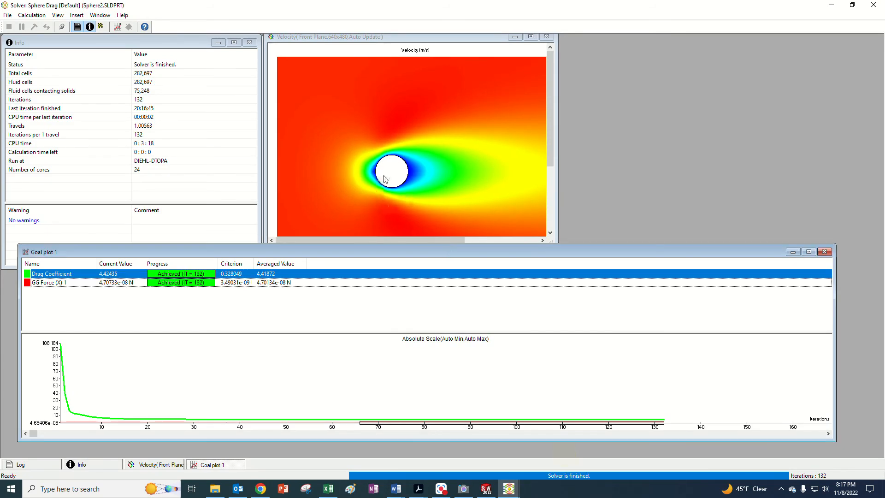
Step: Switch to SOLIDWORKS and show the Cut Plot 1 velocity contours for the refined-mesh results
click(487, 489)
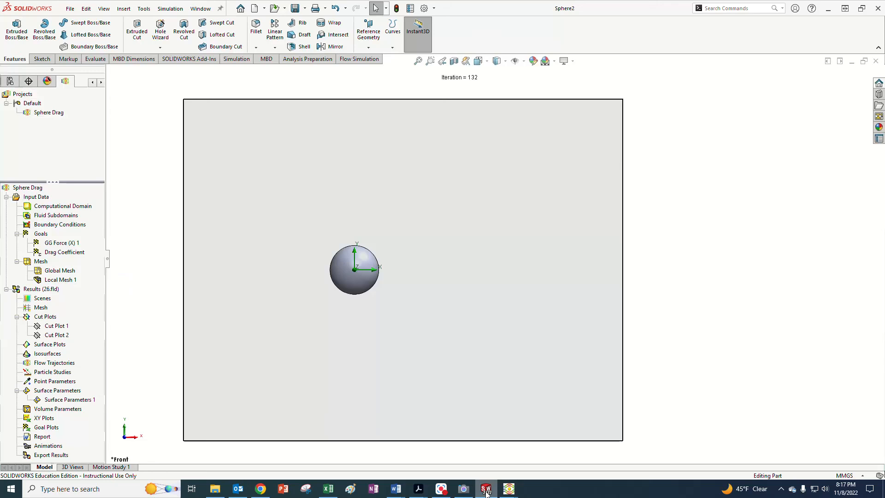
right_click(54, 326)
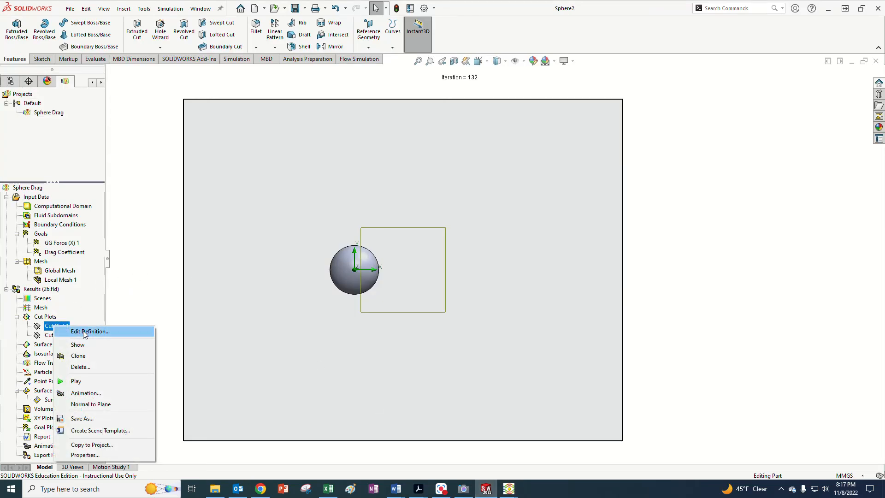
click(84, 343)
click(147, 263)
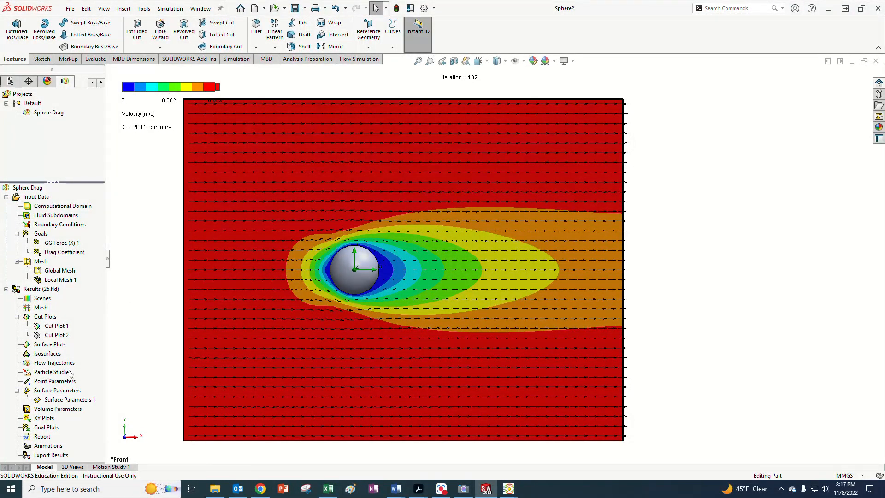
Step: Open Surface Parameters 1 of the sphere's face for editing and export its results to Excel
right_click(59, 400)
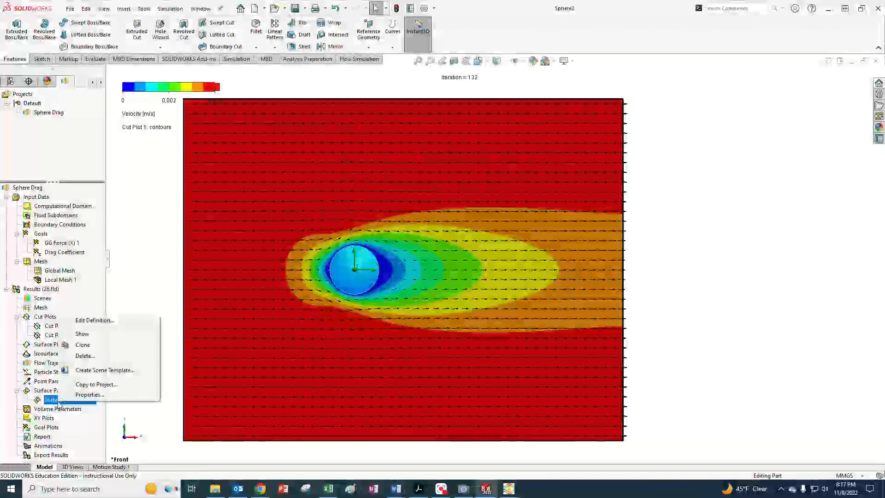
click(91, 322)
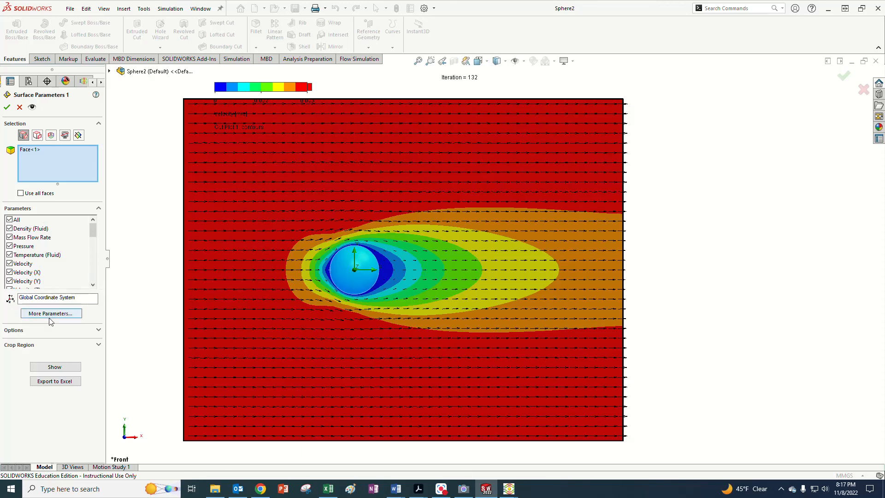
click(56, 382)
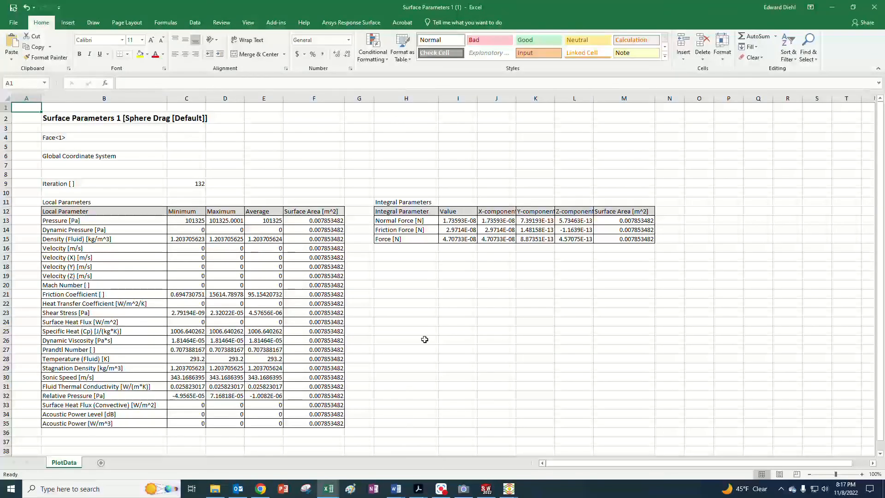
Step: Copy the rho to CD calculation block H21:I28 from the Surface Parameters 1 workbook into cell H21 of Surface Parameters 1 (1)
click(329, 490)
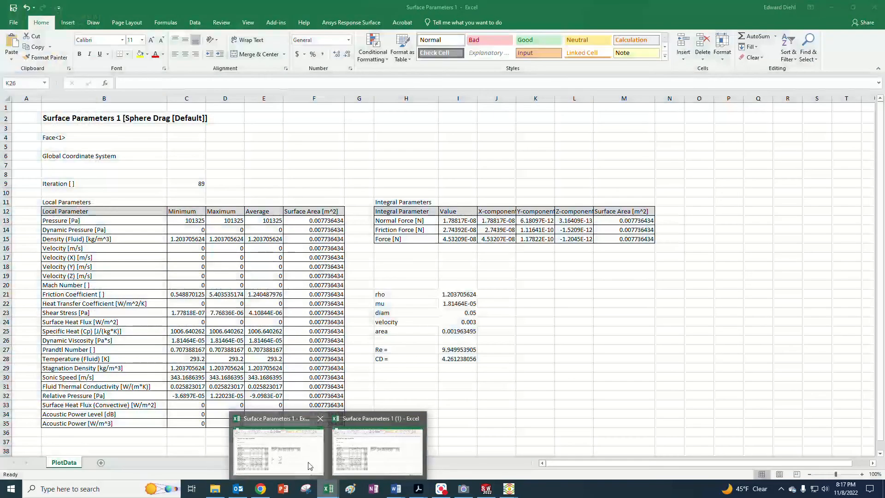
click(277, 450)
drag(385, 294, 459, 361)
key(ctrl+c)
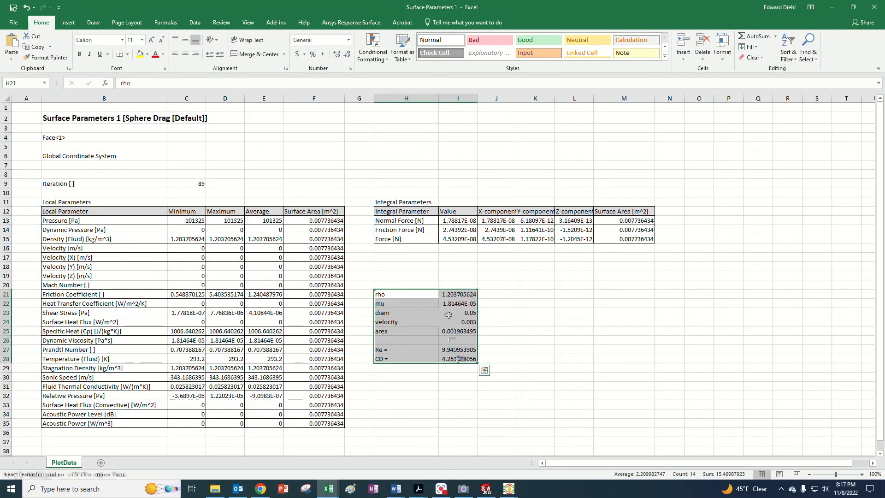
click(415, 293)
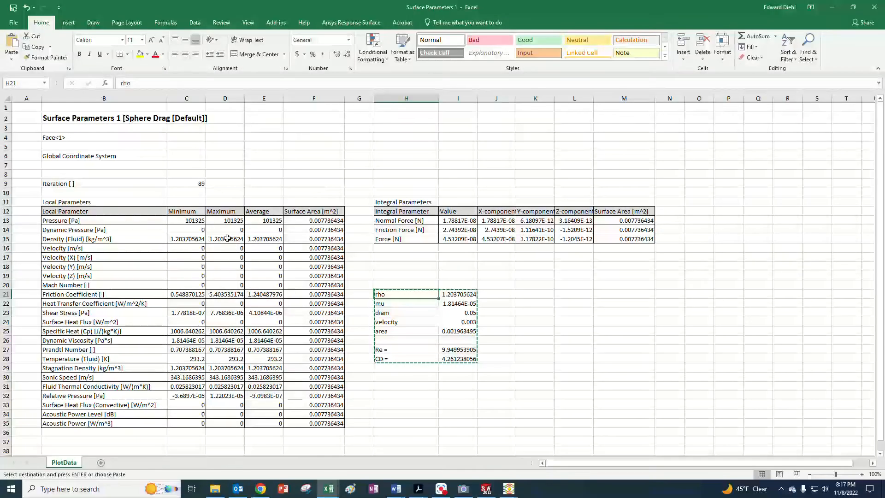
mouse_move(328, 487)
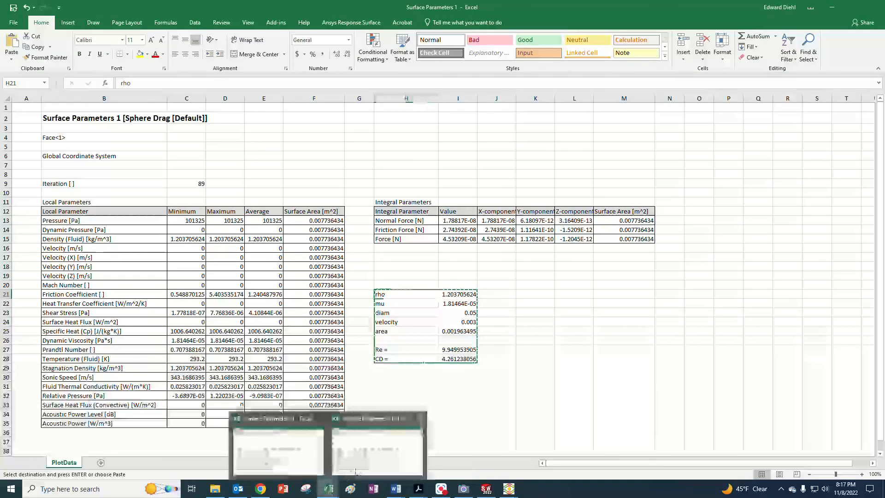
click(359, 466)
click(402, 306)
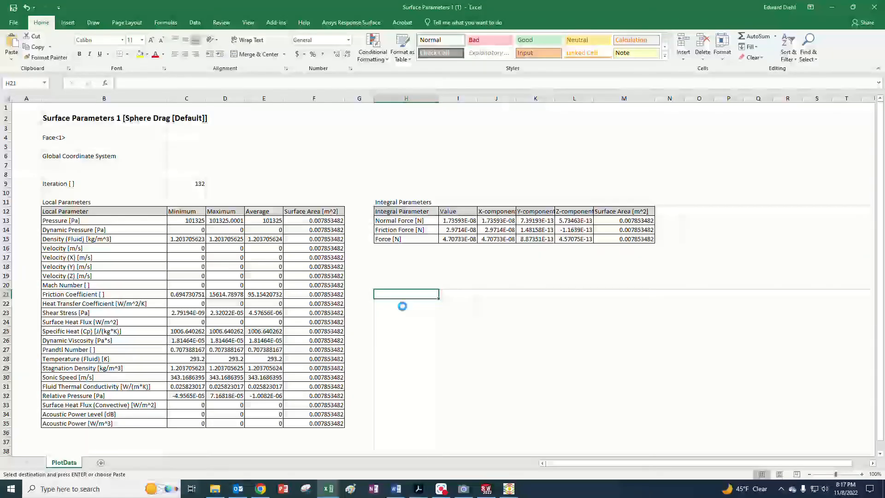
key(ctrl+v)
click(458, 368)
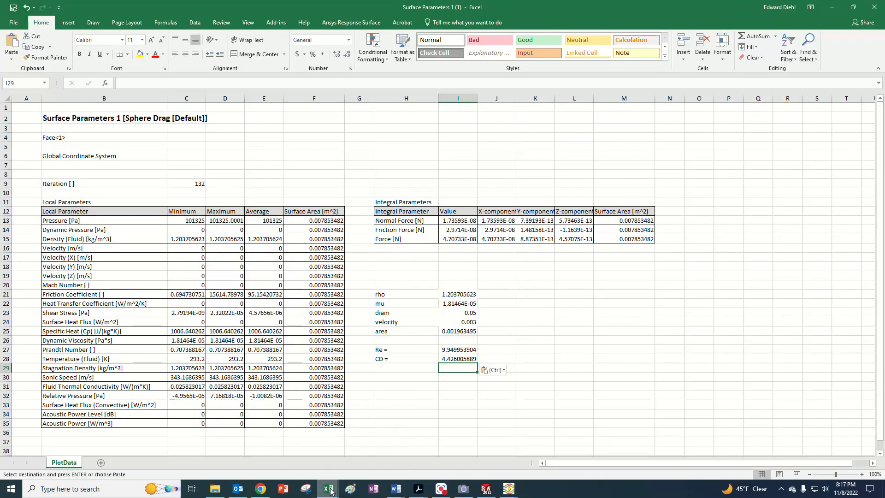
Step: Compare the Re and CD results in the Surface Parameters 1 and Surface Parameters 1 (1) workbooks
mouse_move(330, 492)
click(303, 462)
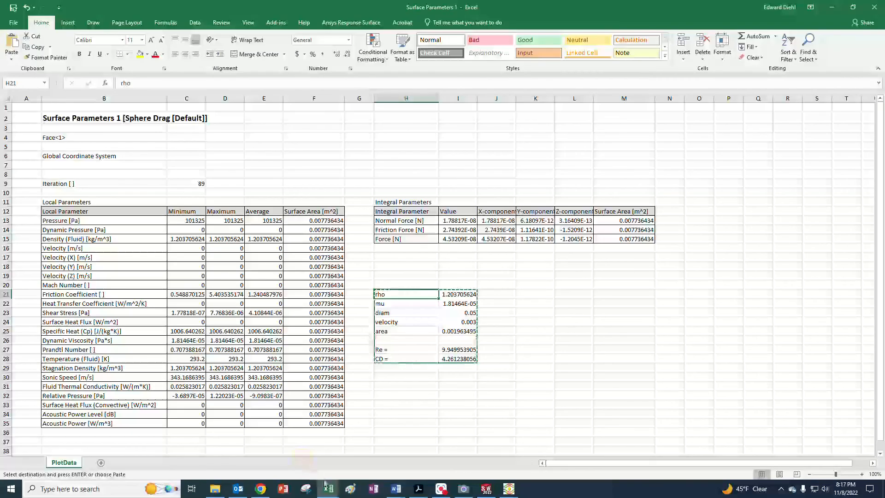
click(349, 471)
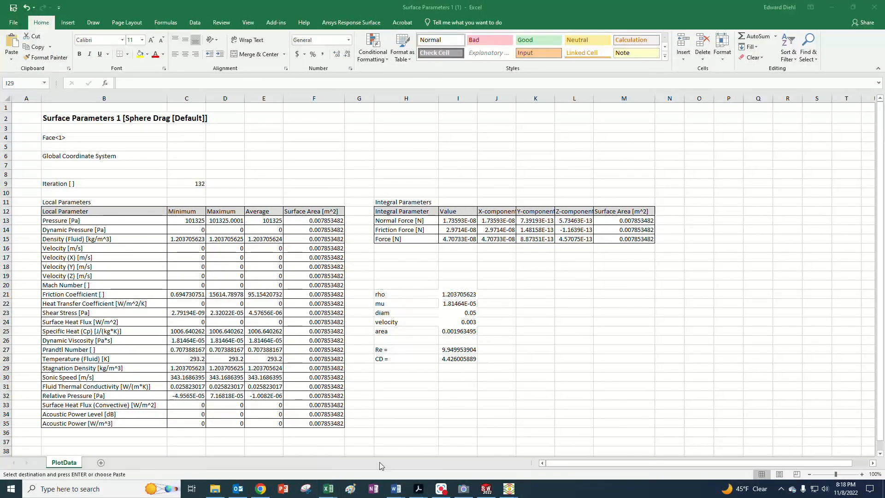
Step: Switch to SOLIDWORKS, close the Surface Parameters 1 definition, and display Cut Plot 2 in place of Cut Plot 1
click(486, 490)
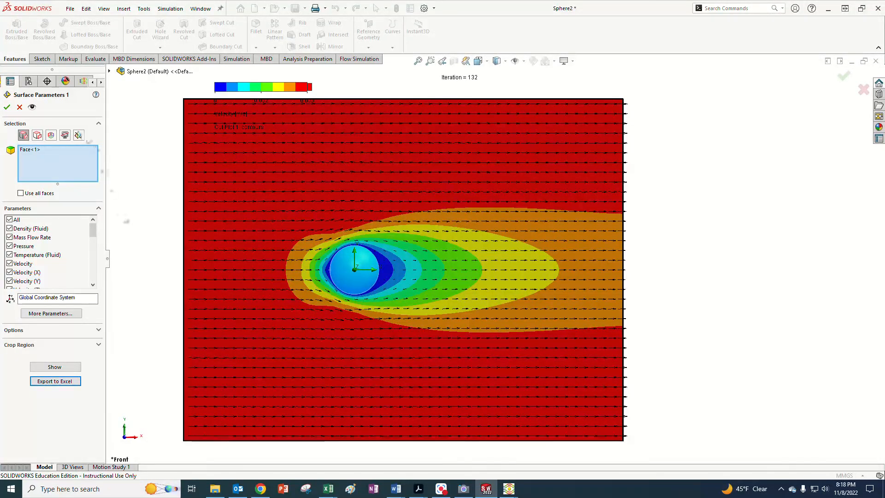
click(19, 107)
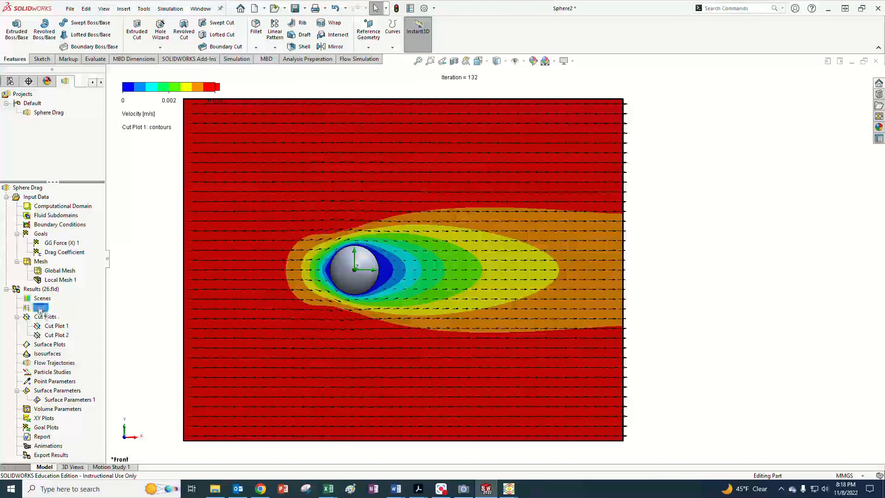
right_click(45, 335)
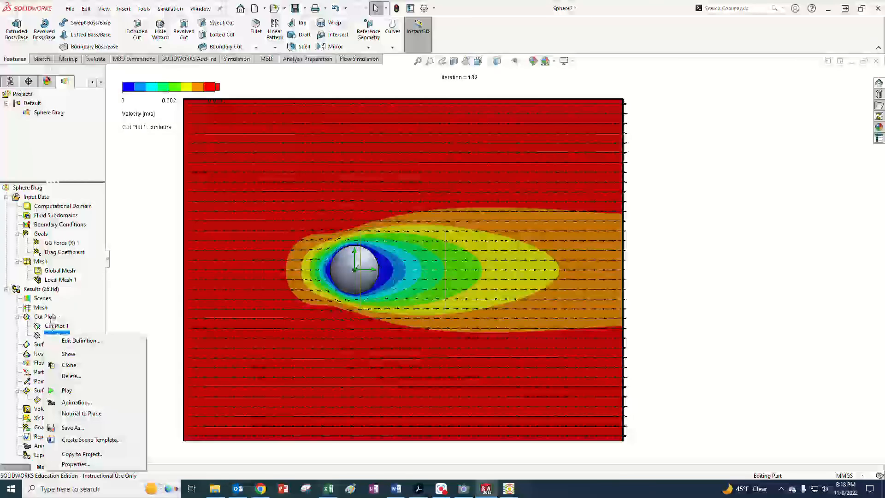
right_click(50, 326)
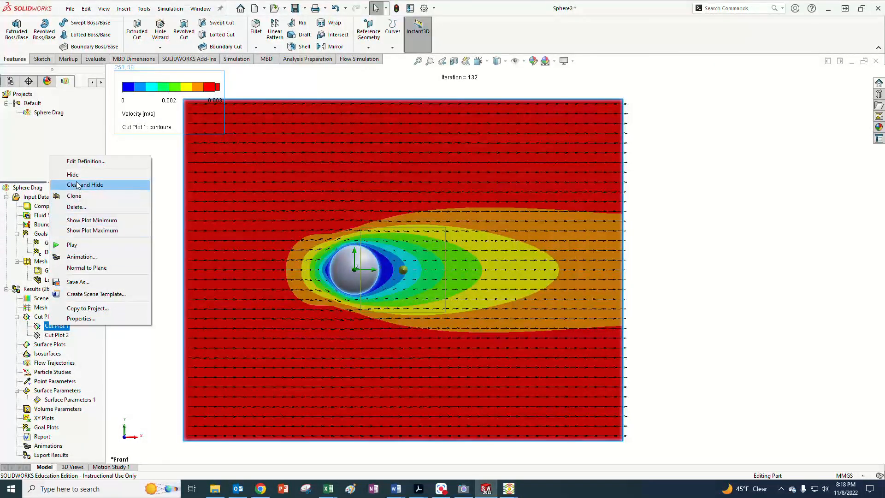
click(74, 176)
right_click(63, 338)
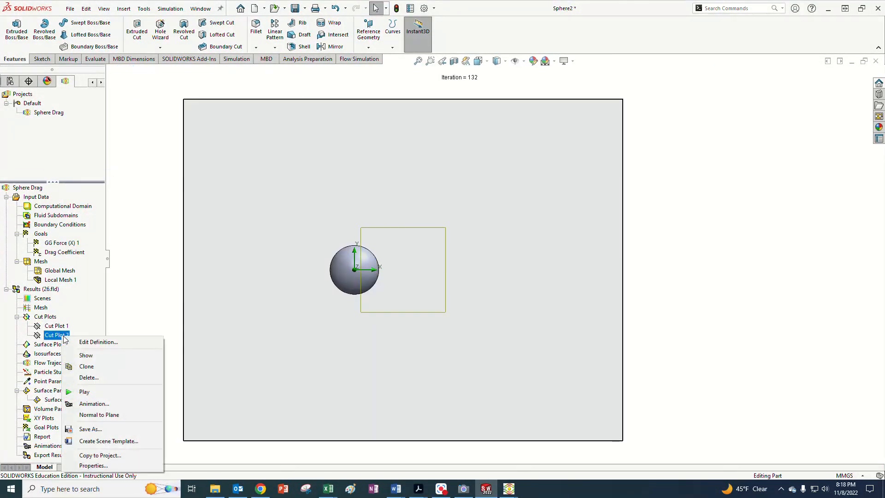
click(100, 357)
Step: Examine the Cut Plot 2 mesh from several angles, comparing the refined cells around the sphere with the coarser surrounding grid
middle_drag(258, 277, 292, 309)
scroll(406, 279, up, 1)
scroll(407, 278, down, 5)
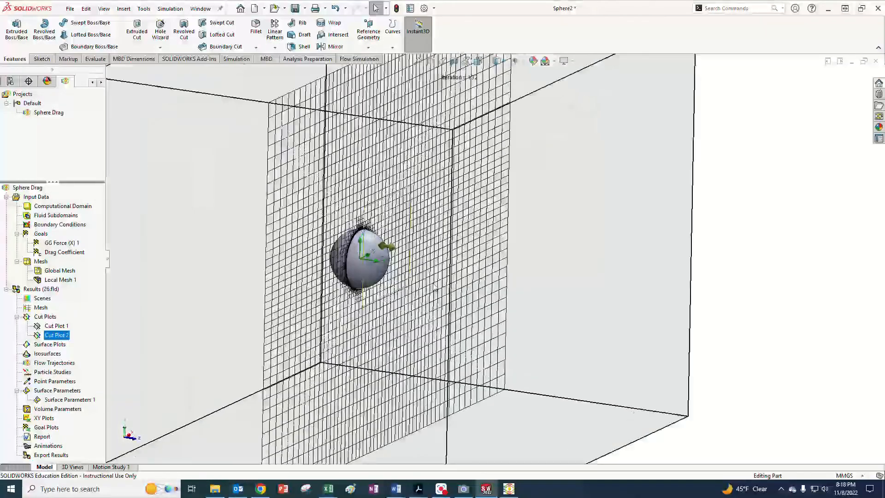
scroll(415, 251, up, 5)
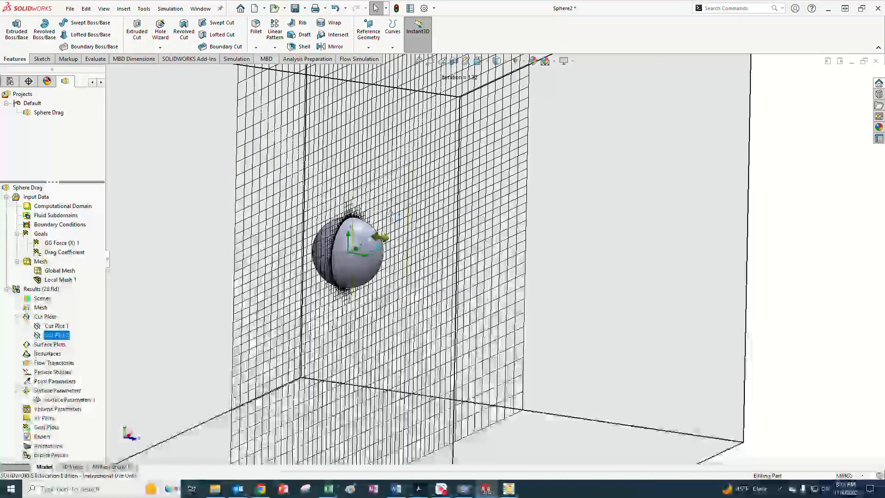
drag(419, 247, 440, 270)
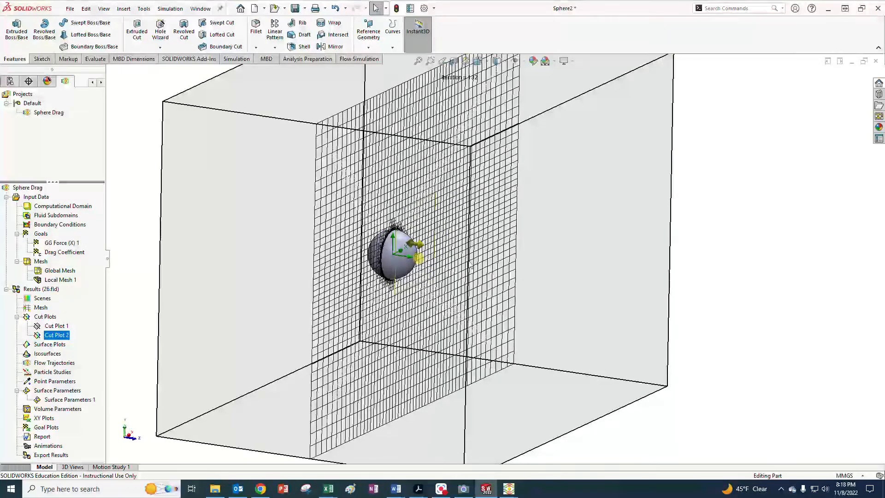
middle_drag(713, 316, 666, 234)
scroll(402, 241, down, 4)
scroll(402, 241, down, 4)
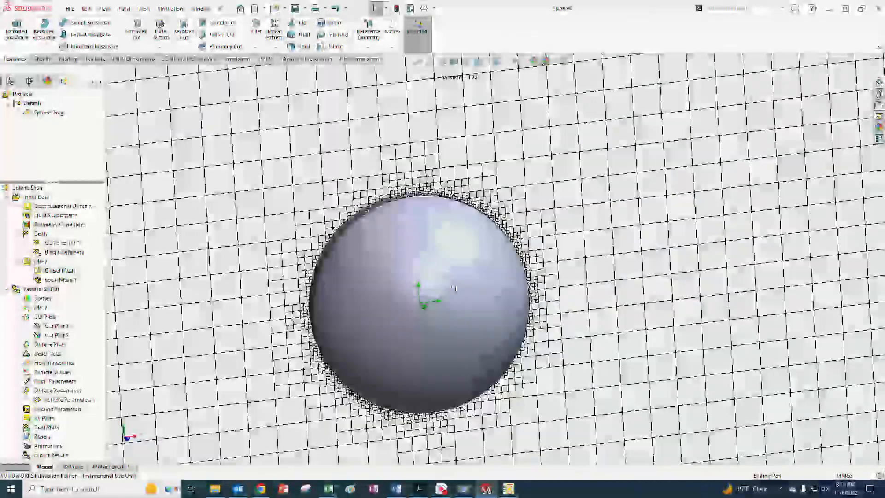
scroll(497, 286, up, 8)
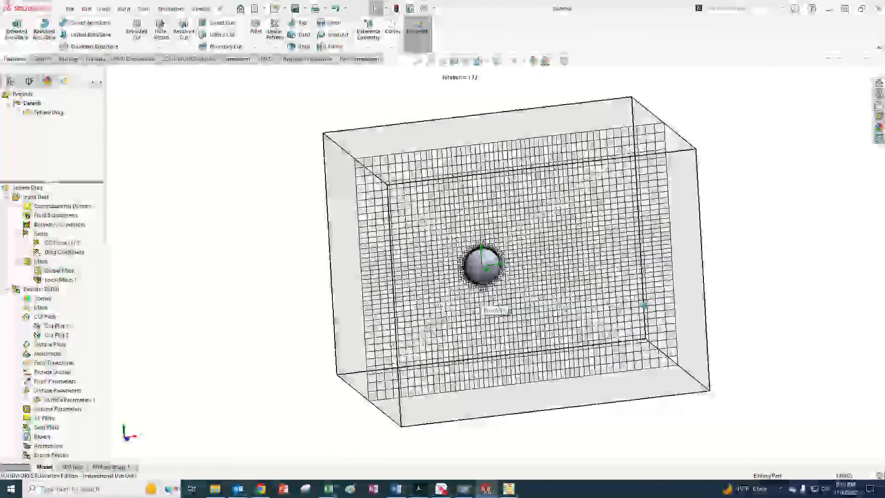
middle_drag(693, 281, 719, 290)
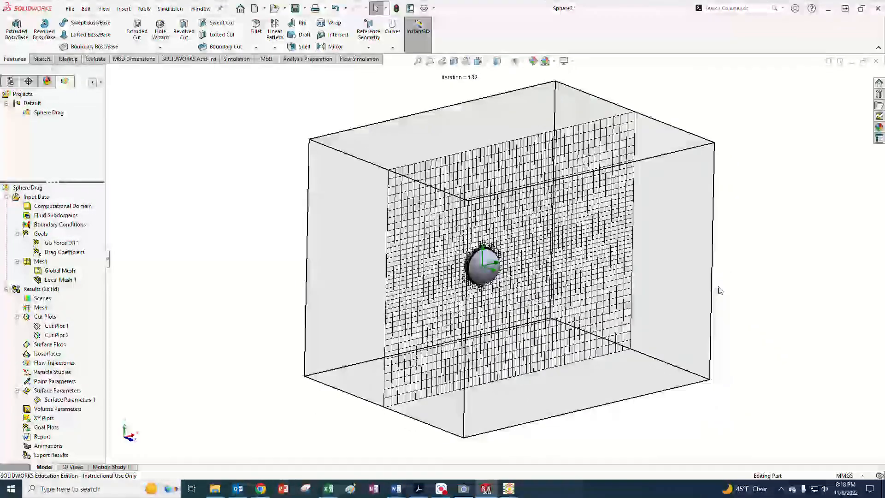
scroll(715, 283, down, 2)
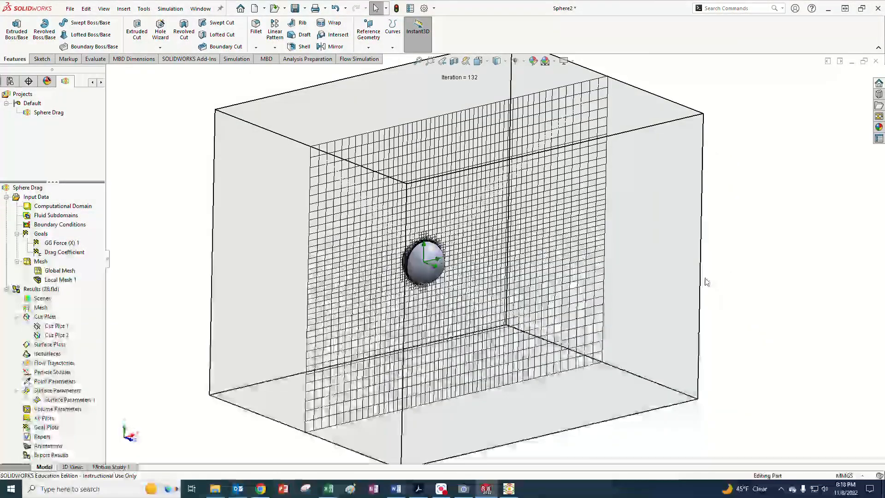
mouse_move(701, 267)
middle_down()
mouse_move(677, 250)
mouse_move(677, 276)
mouse_move(681, 262)
mouse_move(691, 270)
middle_up()
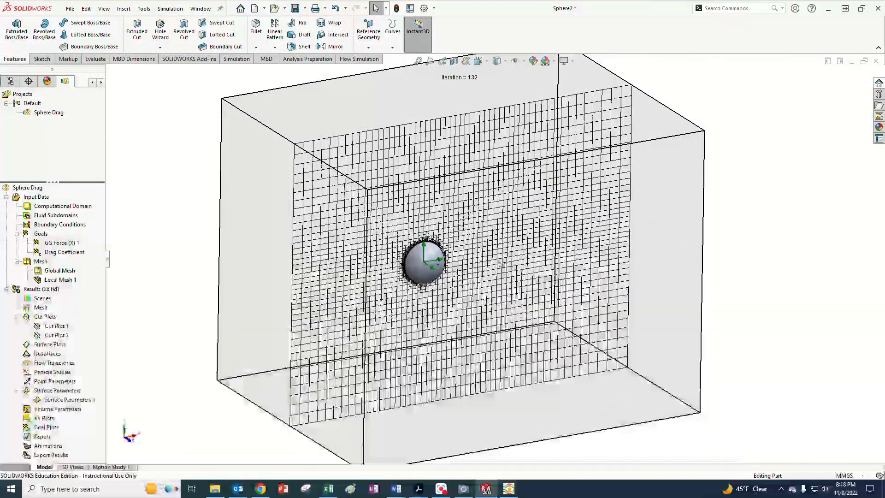
scroll(489, 263, down, 10)
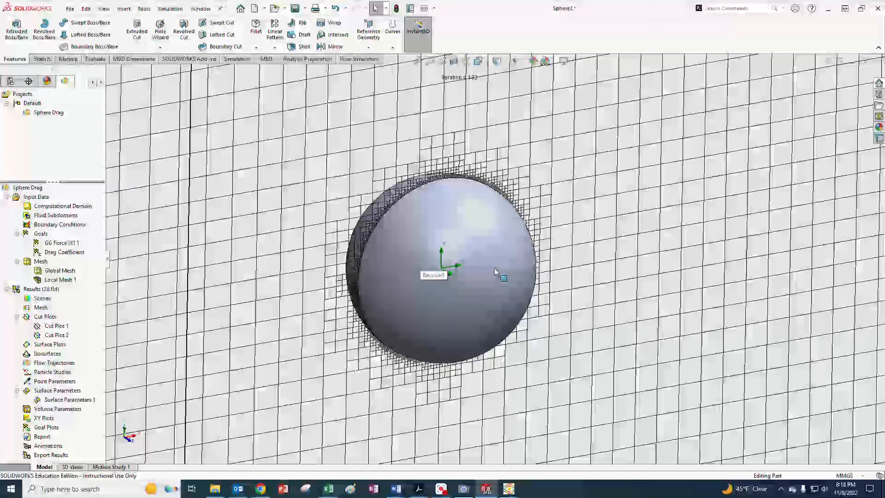
scroll(514, 253, up, 10)
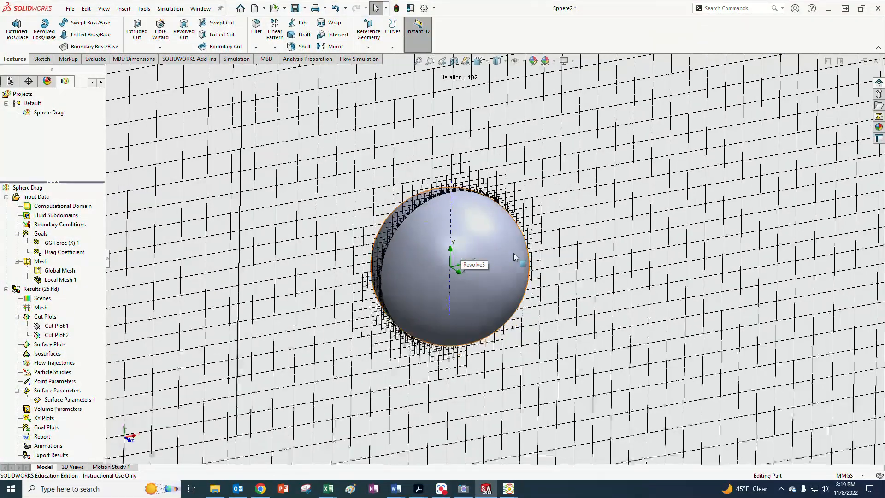
scroll(526, 259, down, 2)
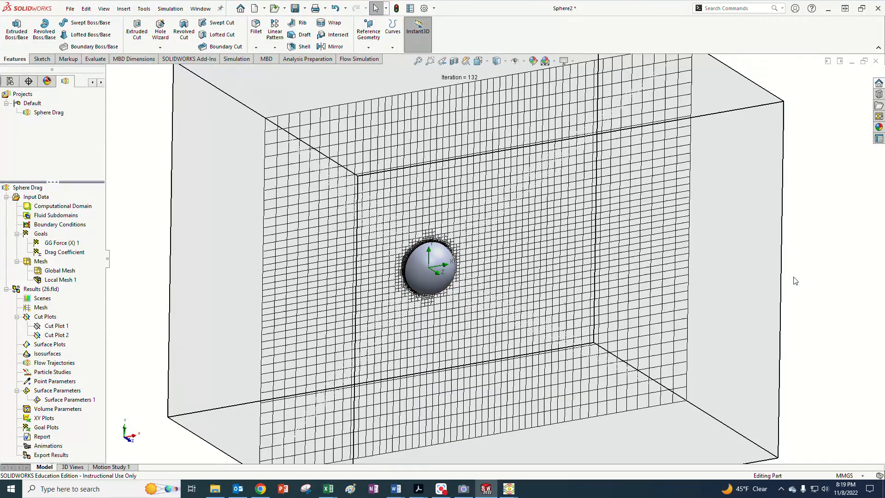
scroll(818, 291, up, 5)
scroll(715, 278, down, 3)
scroll(494, 255, up, 3)
scroll(362, 254, down, 3)
scroll(421, 260, down, 3)
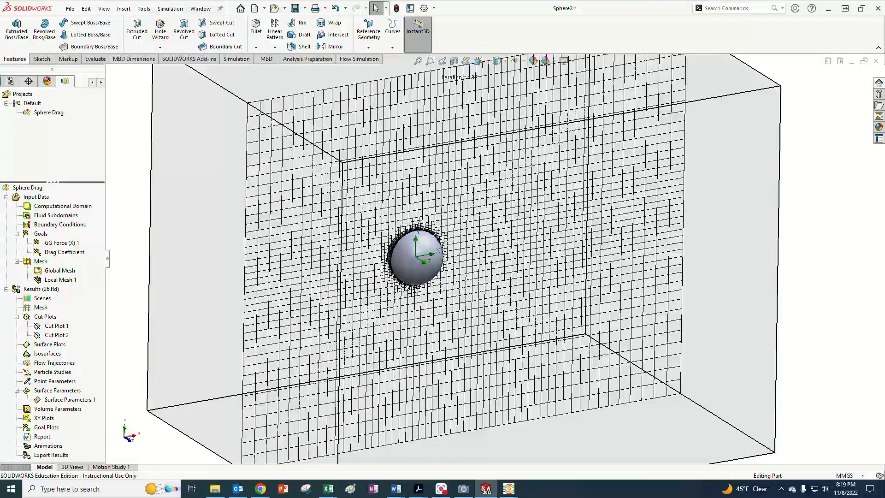
scroll(411, 276, down, 8)
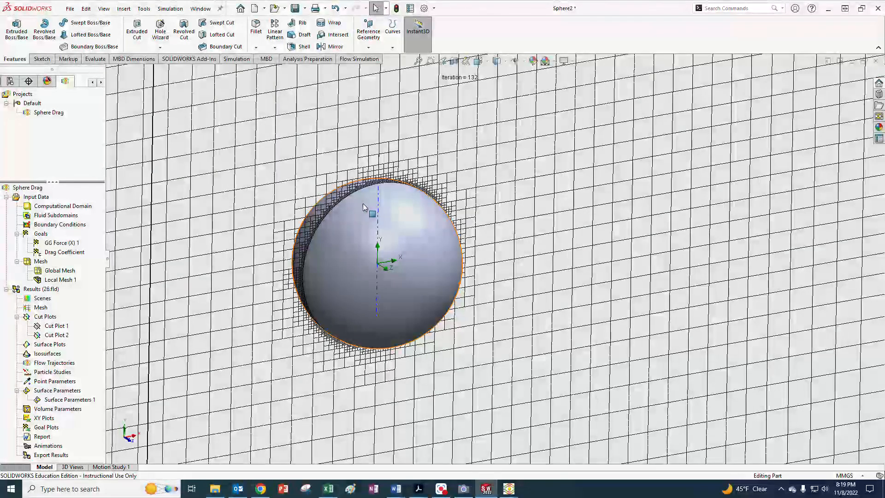
scroll(366, 203, up, 3)
scroll(367, 205, up, 3)
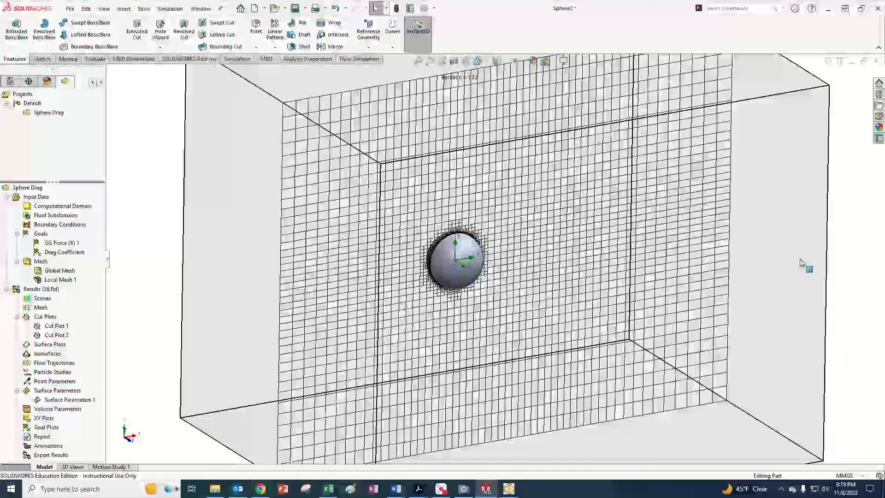